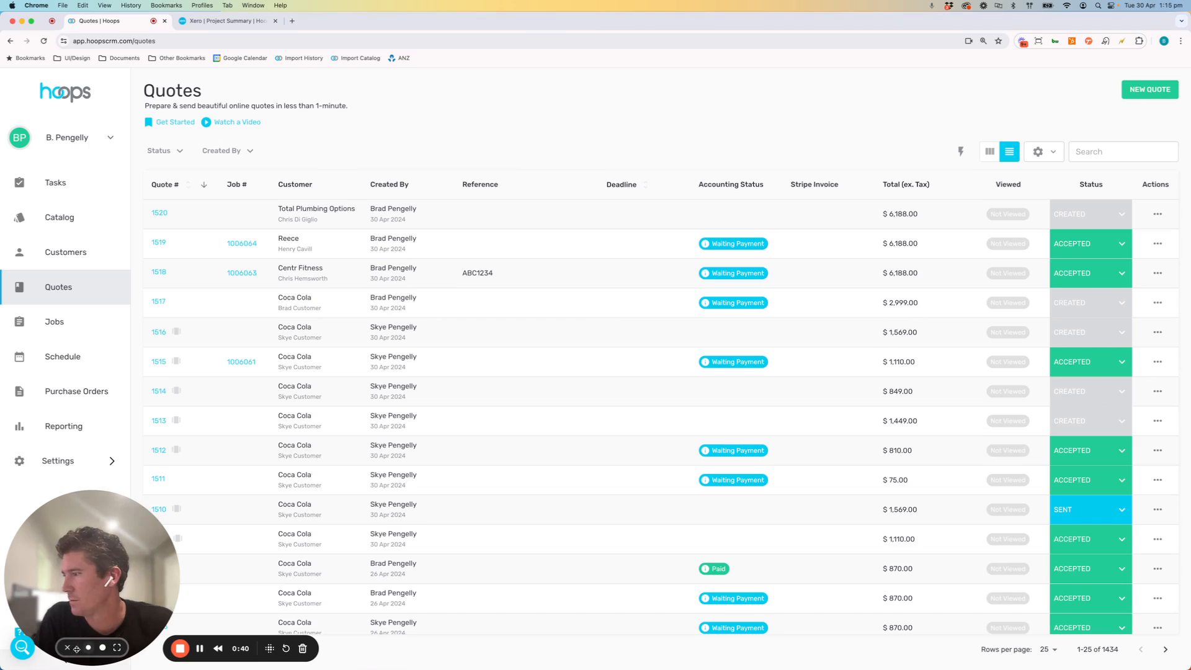
Step: Open the Integrations settings to check which accounting software is connected
left_click(67, 648)
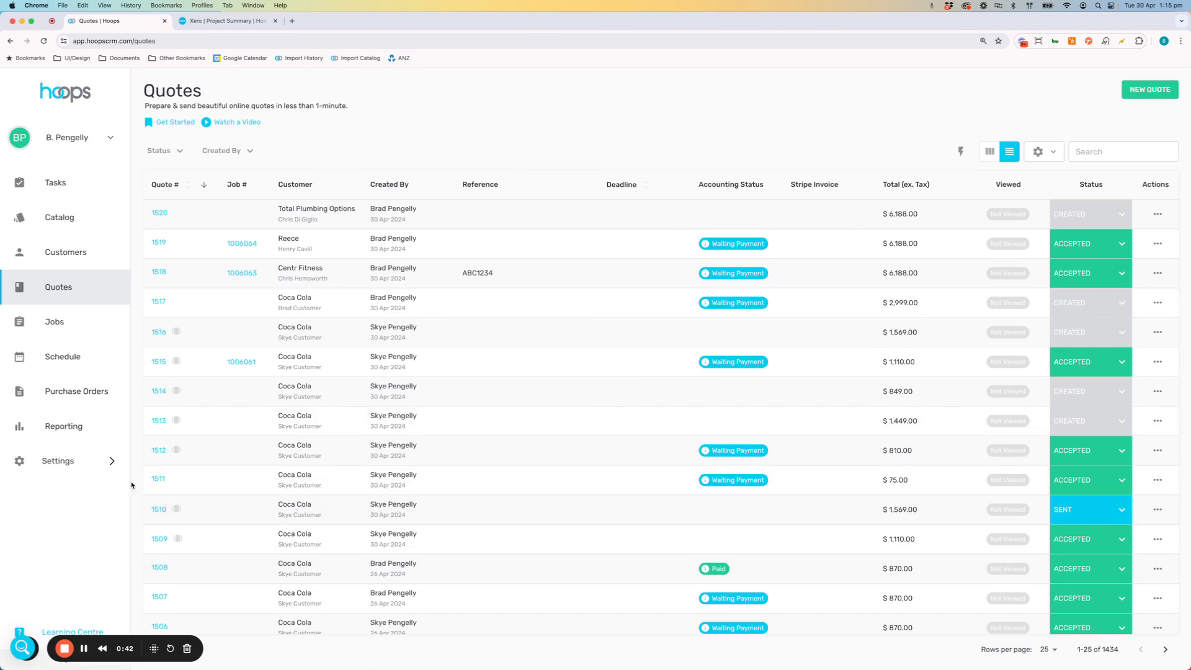
left_click(69, 462)
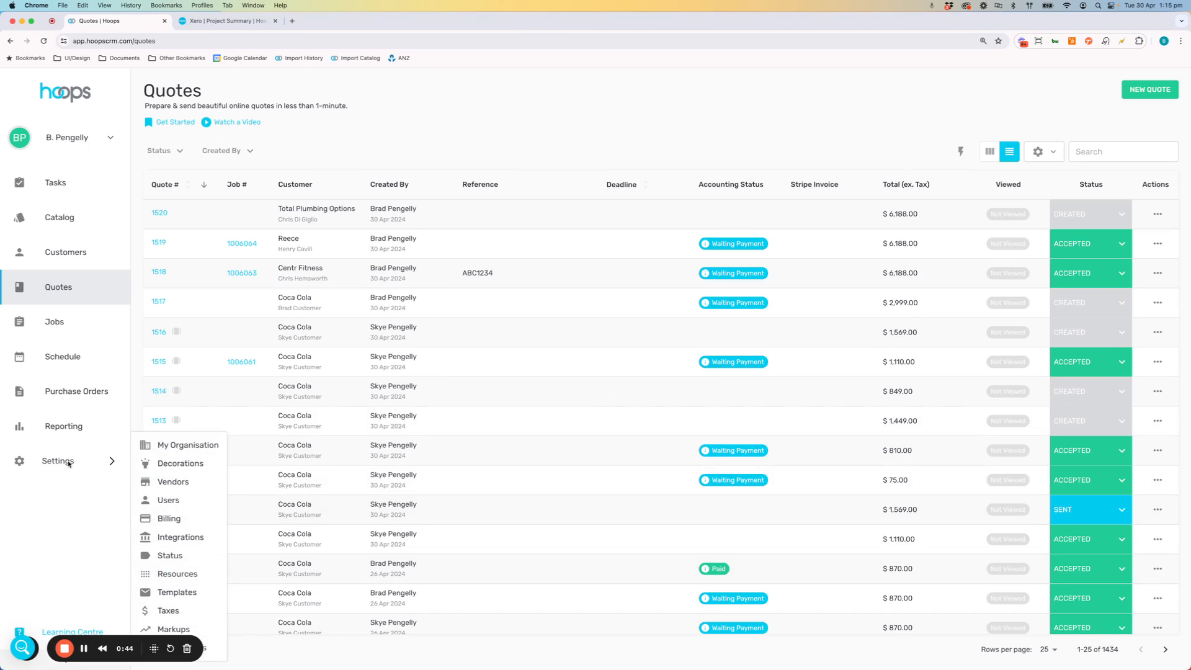
left_click(188, 537)
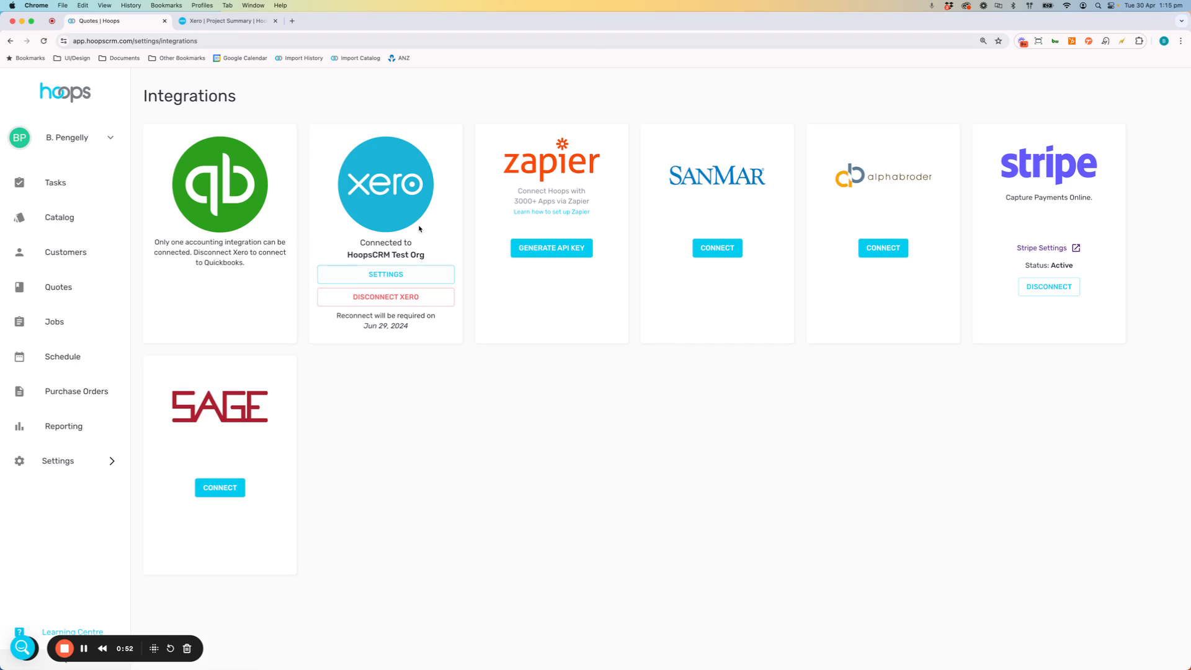
Step: Review the product and decoration costs of the polo shirt item in quote 1520, leaving the item and quote without saving
left_click(59, 289)
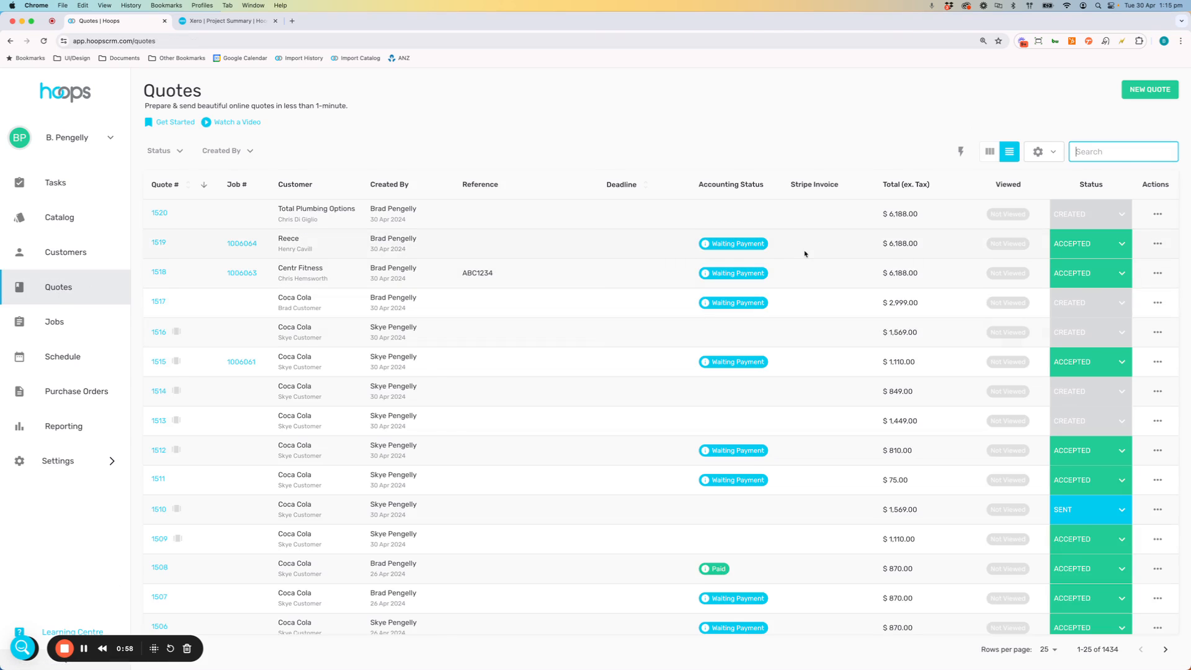
left_click(1157, 215)
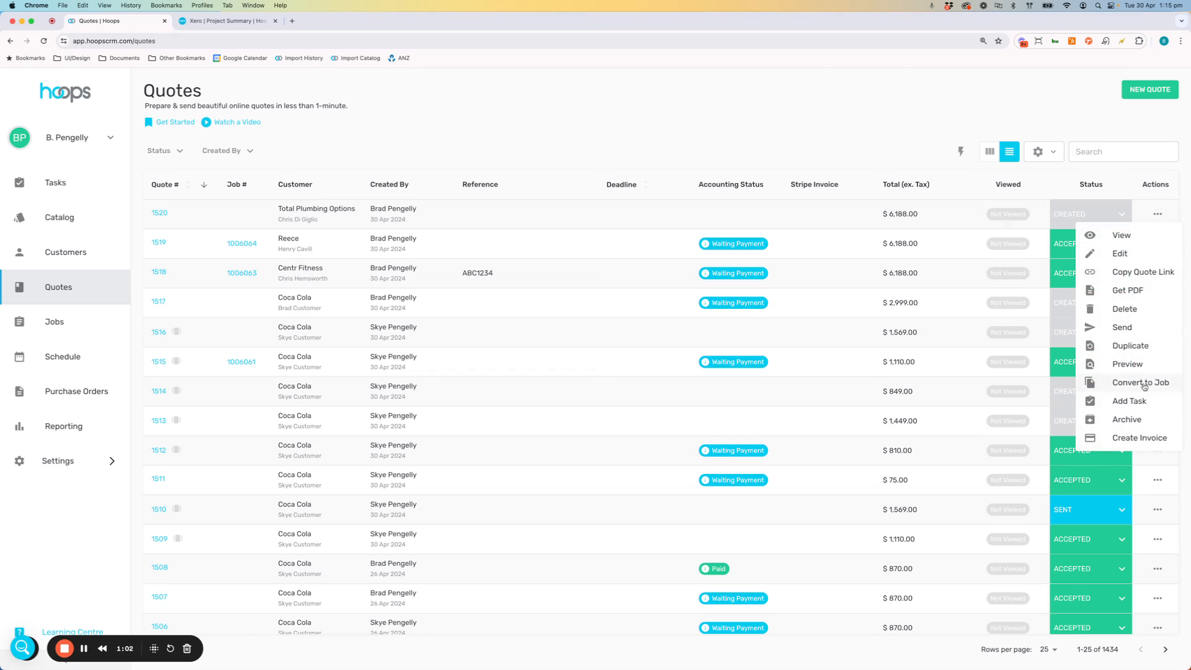
left_click(1126, 254)
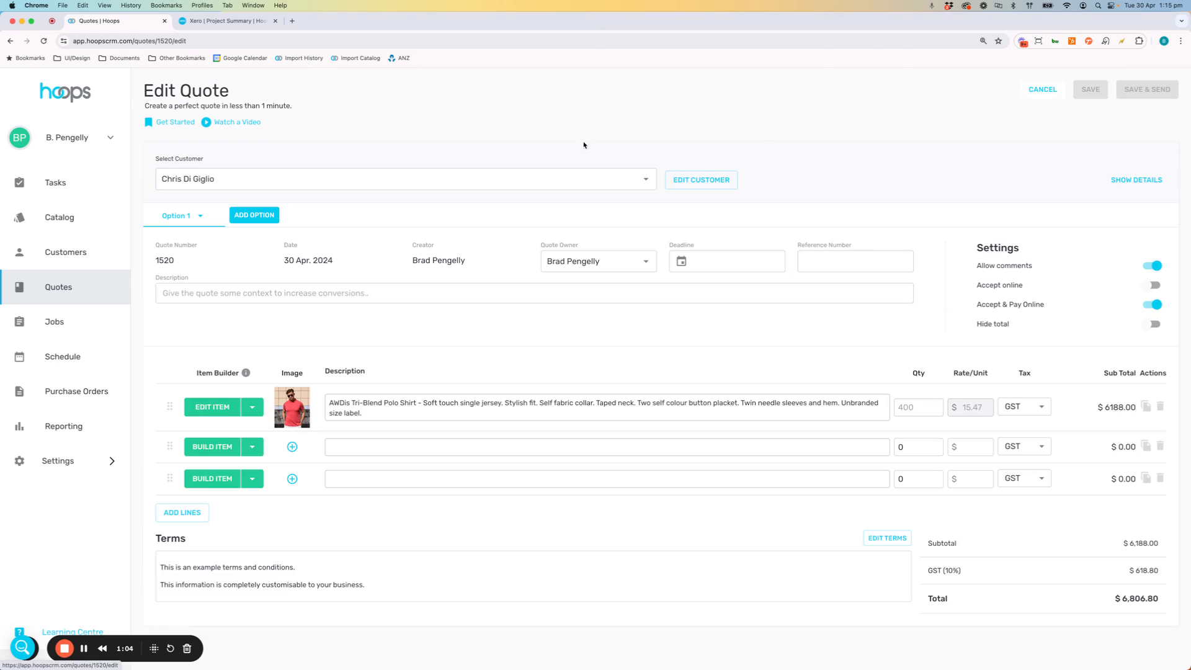
left_click(213, 409)
scroll(650, 441, "down", 1)
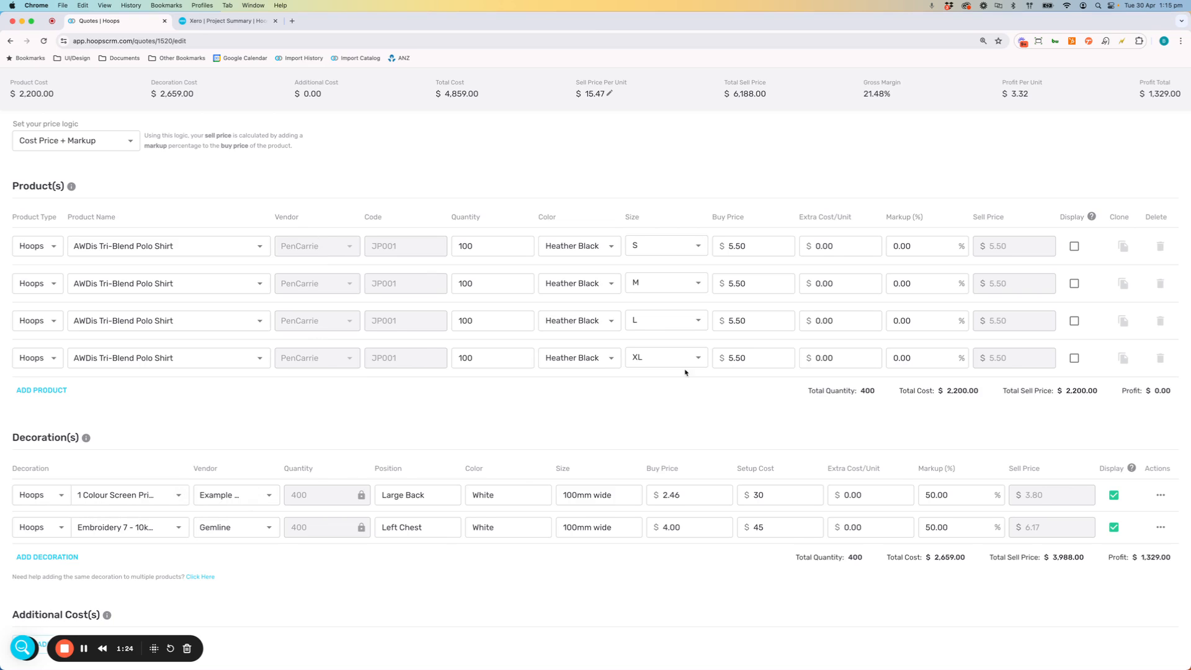
scroll(659, 414, "up", 1)
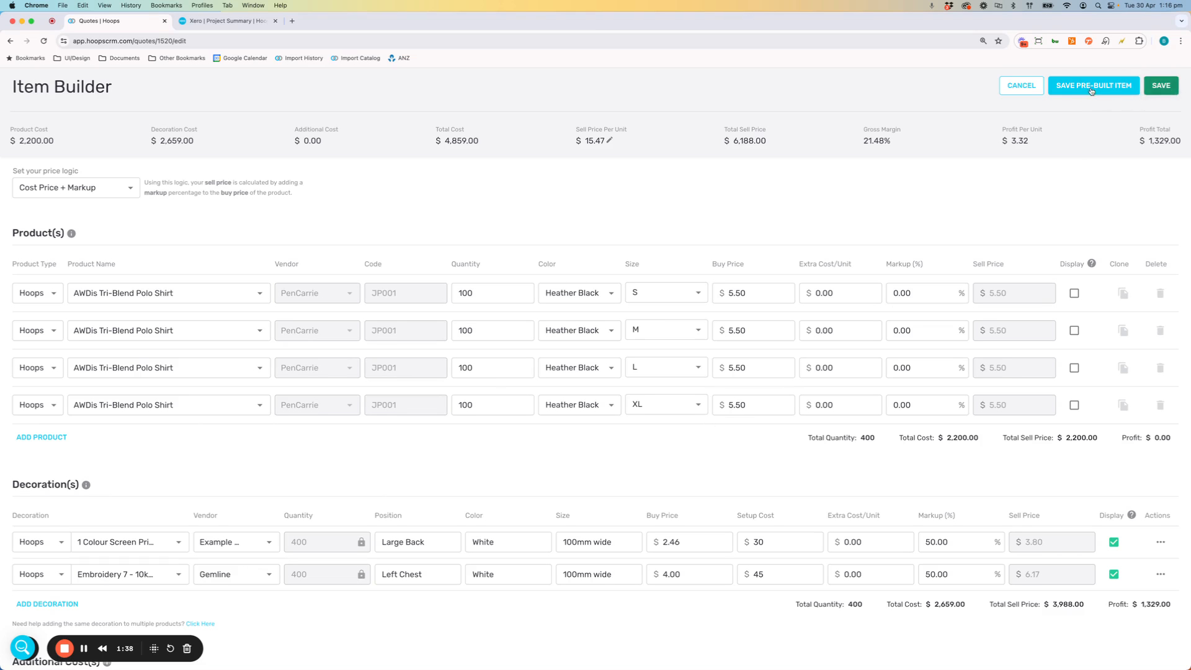
left_click(1024, 90)
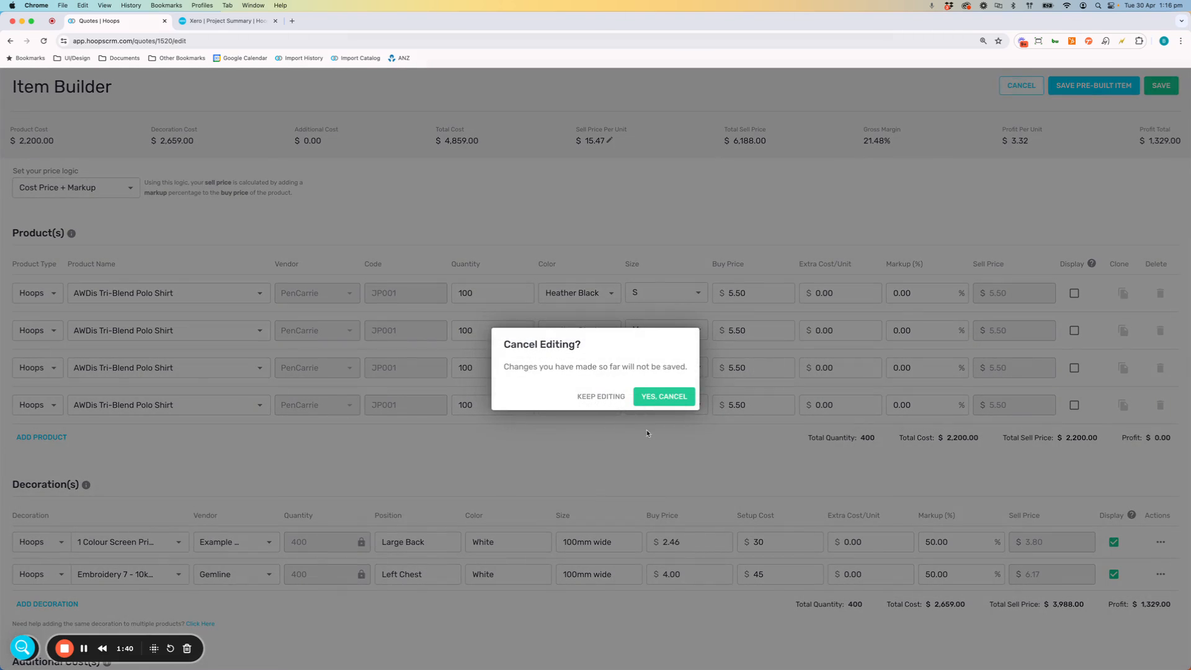
left_click(675, 401)
left_click(1042, 90)
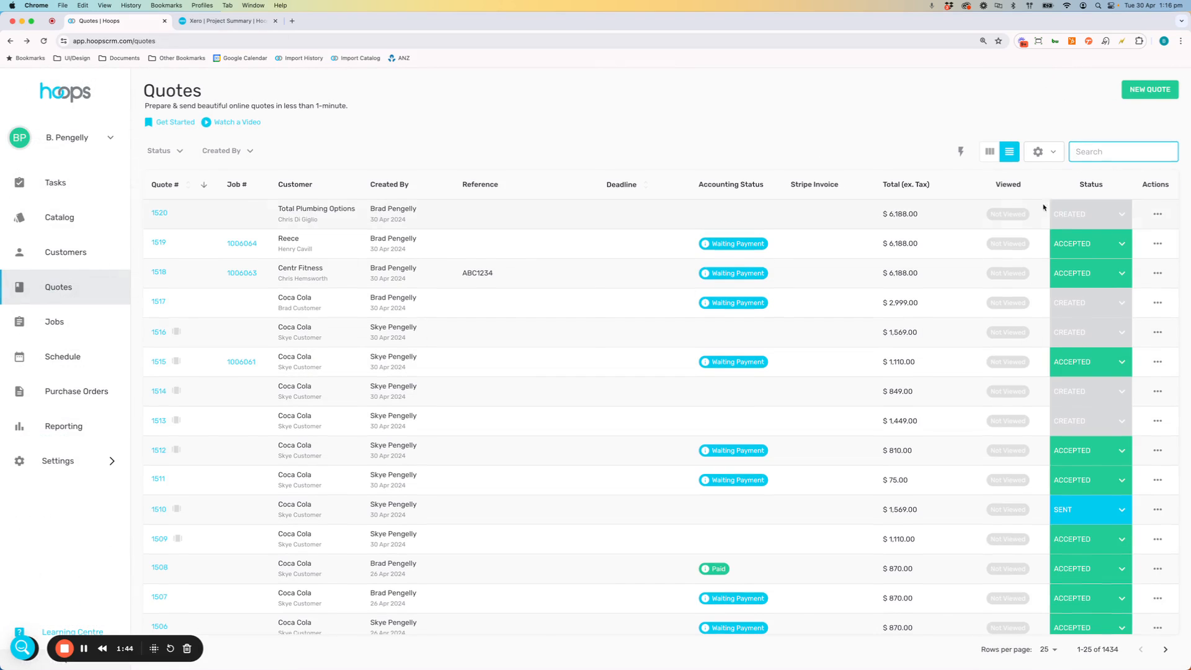
Step: Convert quote 1520 to a job with the inherited details, and set the new job's reference to 1006065
left_click(1157, 215)
left_click(1158, 215)
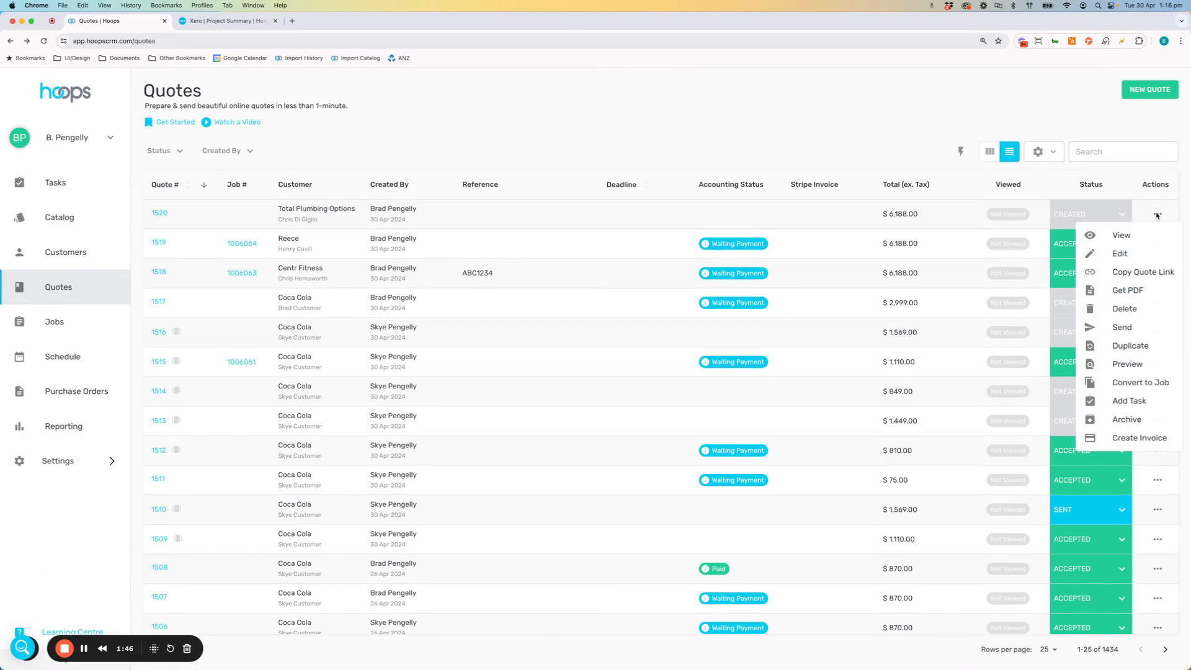
left_click(1134, 384)
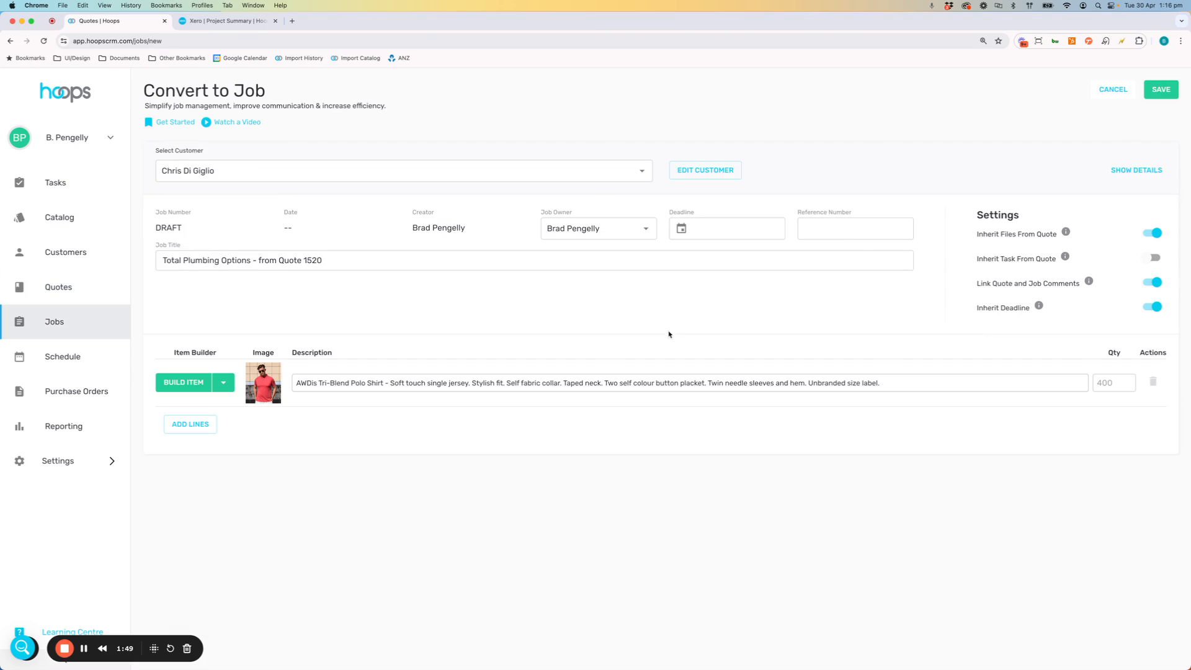
left_click(1168, 91)
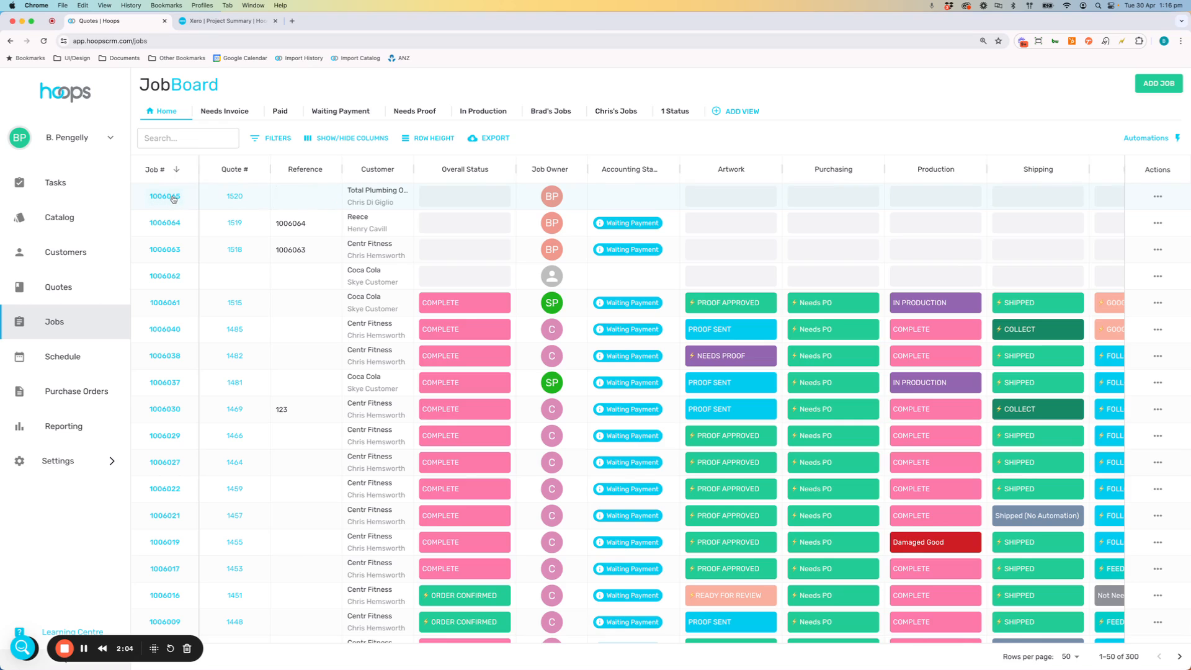
left_click(295, 196)
type("1006065")
Step: Create and save the invoice for job 1006065, keeping the Sales account and GST tax
left_click(1157, 197)
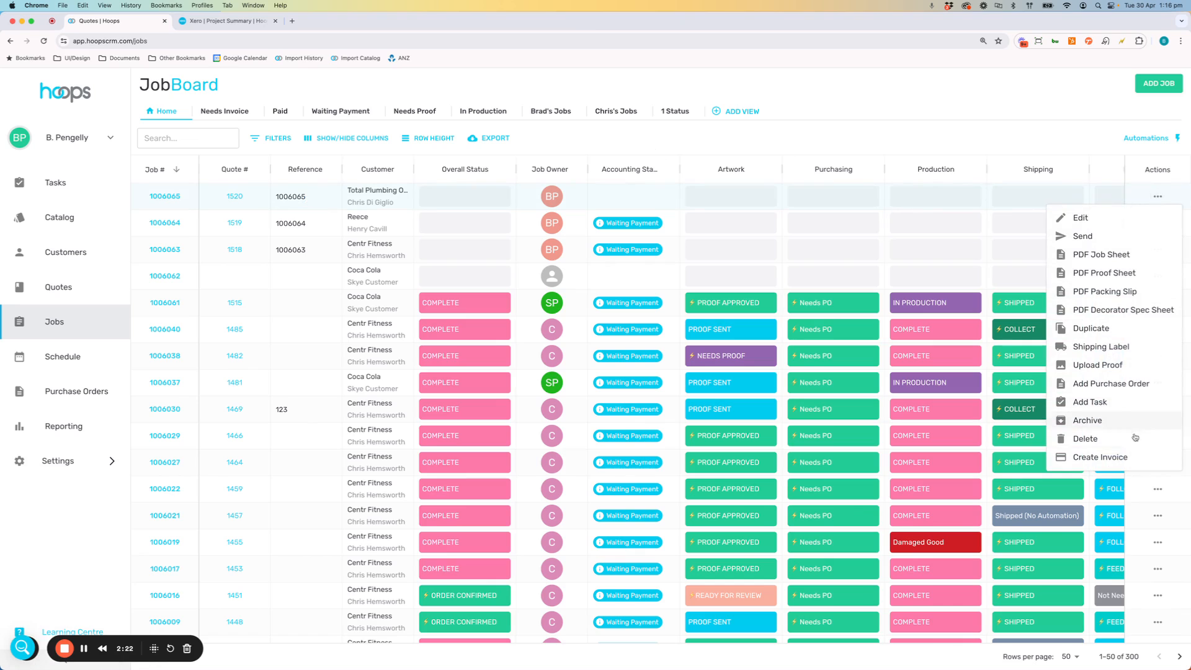
left_click(1110, 457)
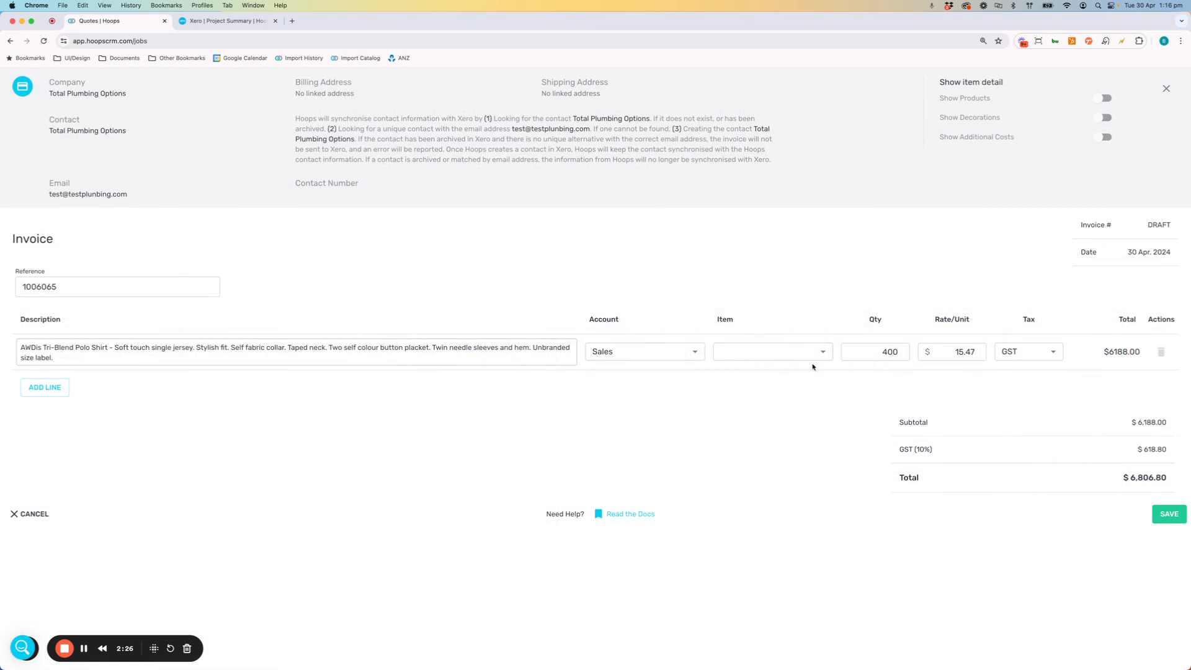
left_click(1170, 515)
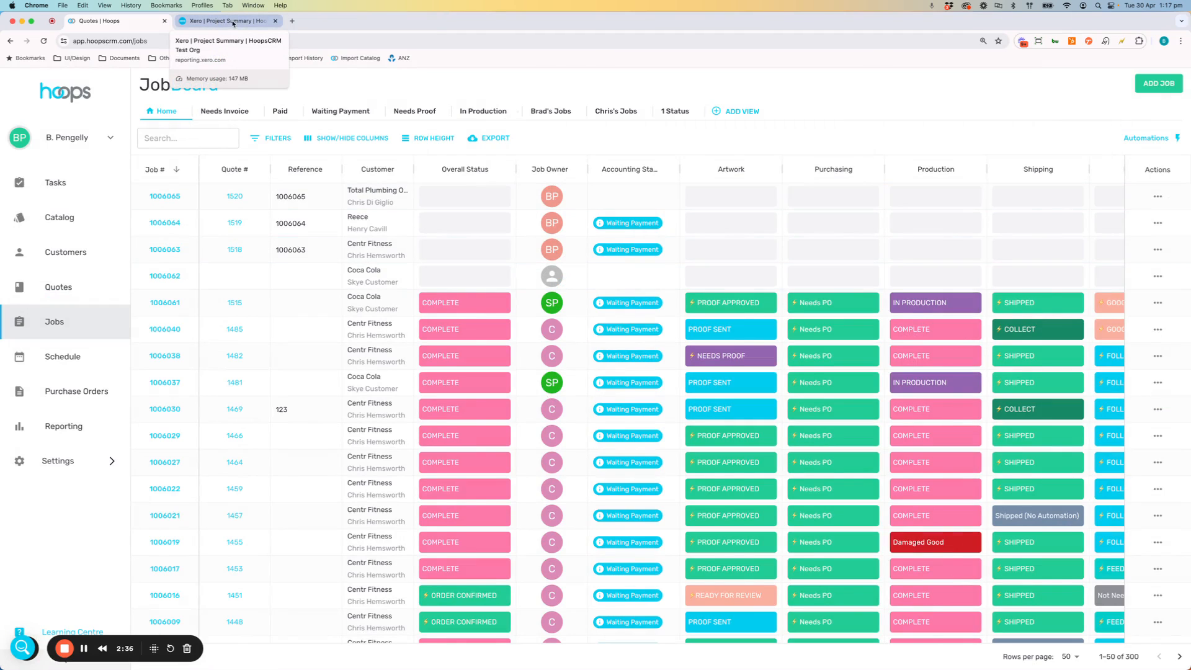
Step: Switch to Xero and check its full project list against the new Total Plumbing Options job in Hoops
left_click(228, 21)
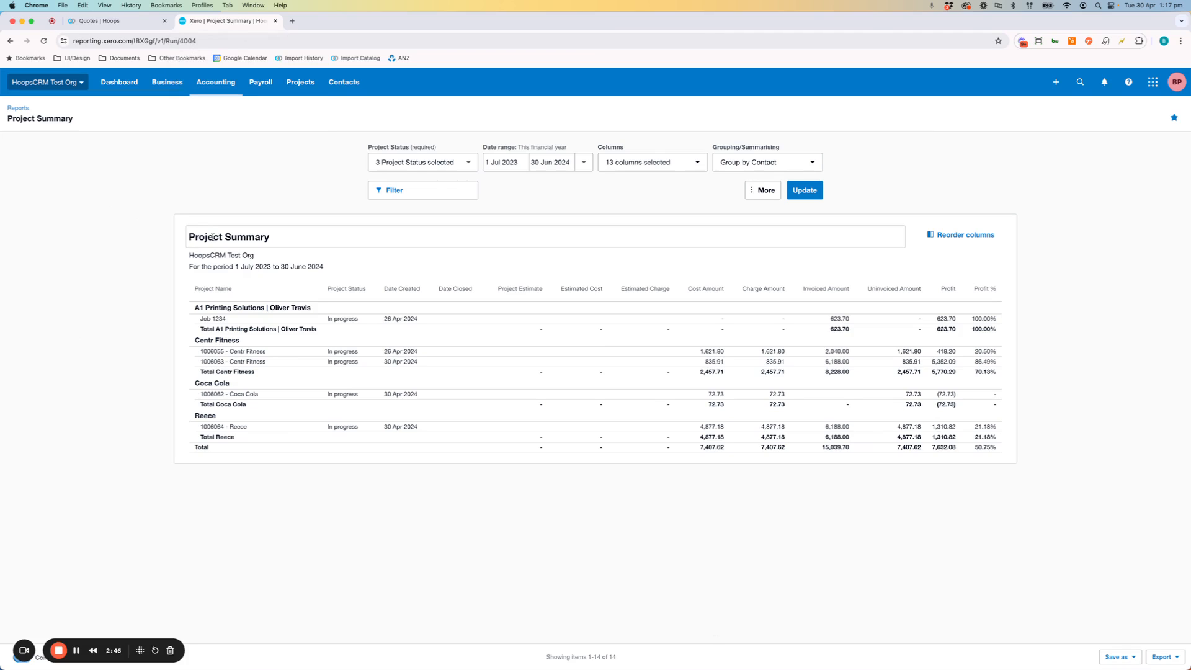
left_click(301, 85)
left_click(304, 116)
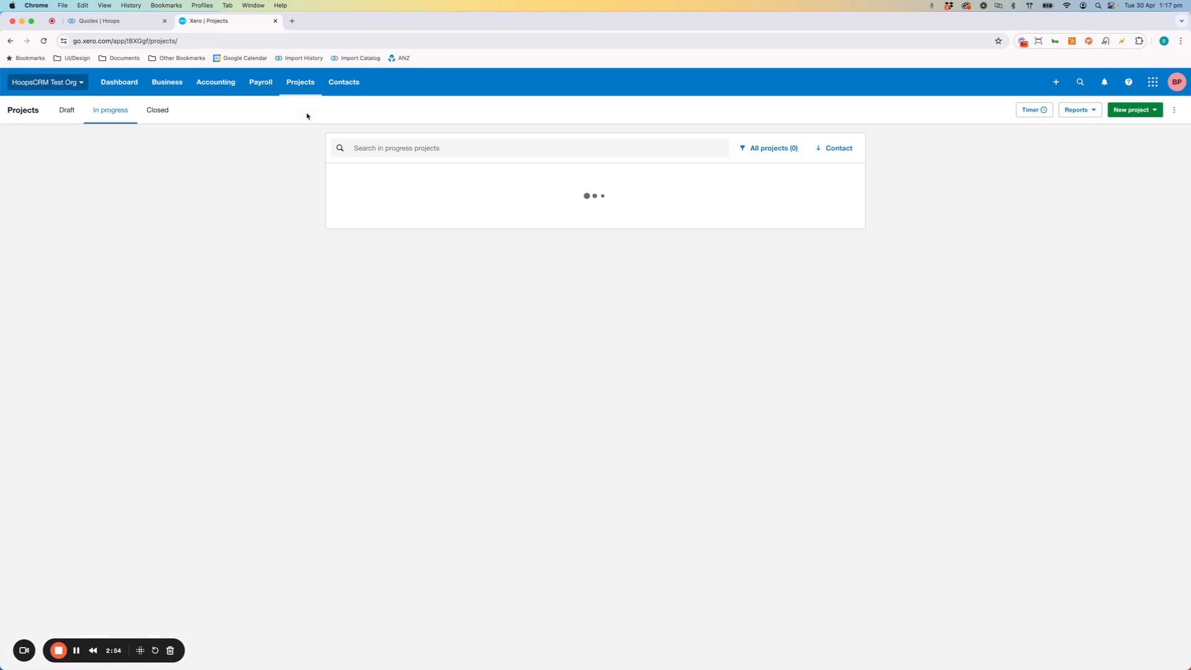
left_click(99, 21)
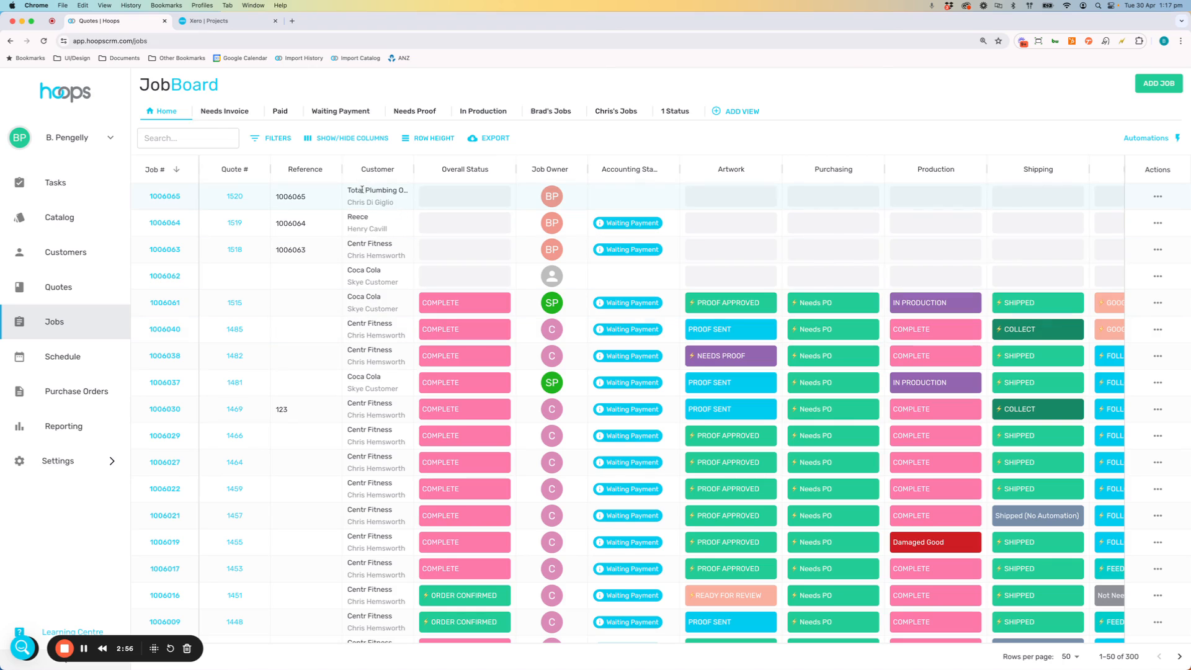
left_click(224, 24)
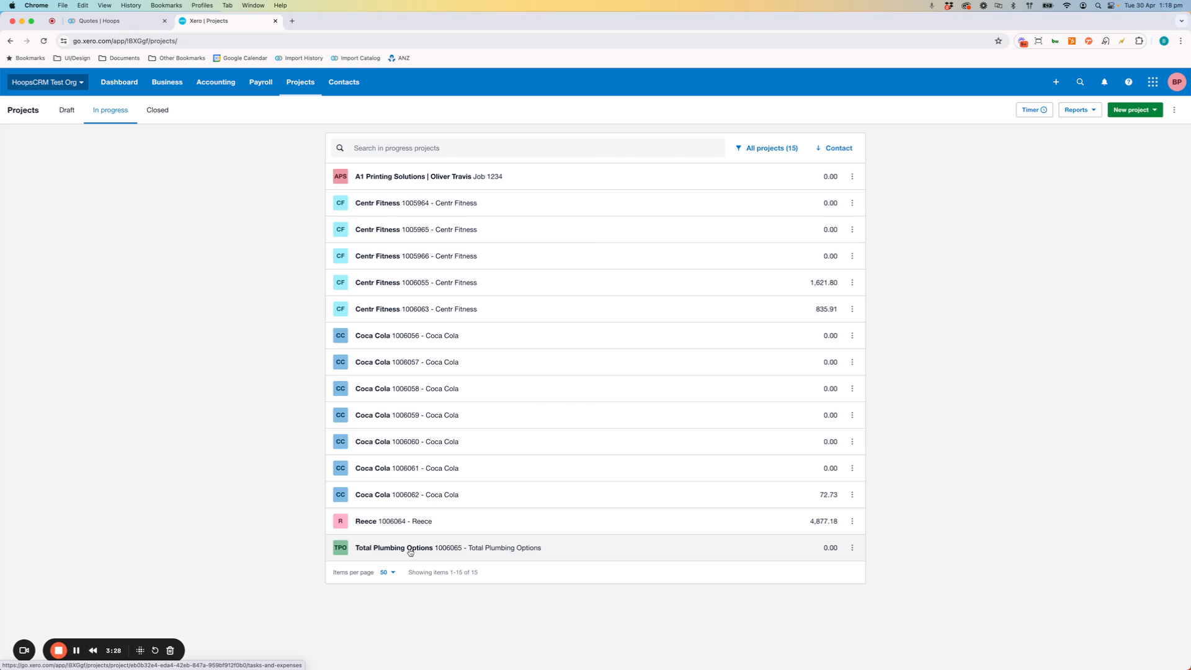
Step: Create a public draft project named 1006065(a) for the Centr App contact
left_click(1152, 112)
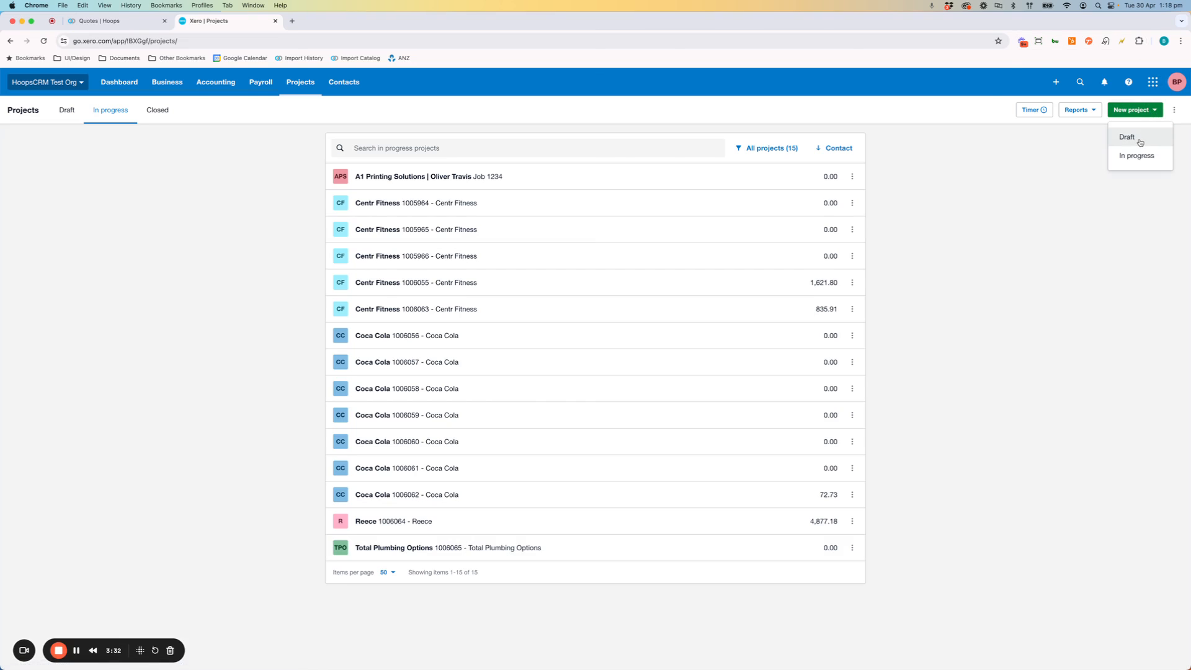
left_click(1126, 137)
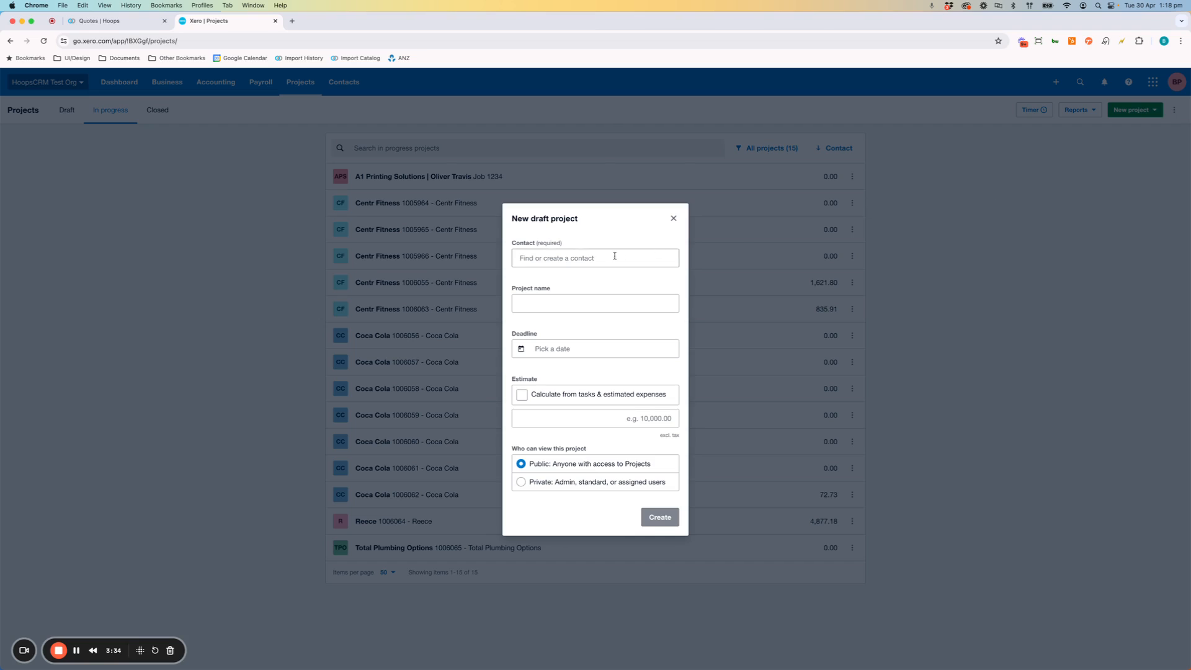
left_click(598, 258)
type("100")
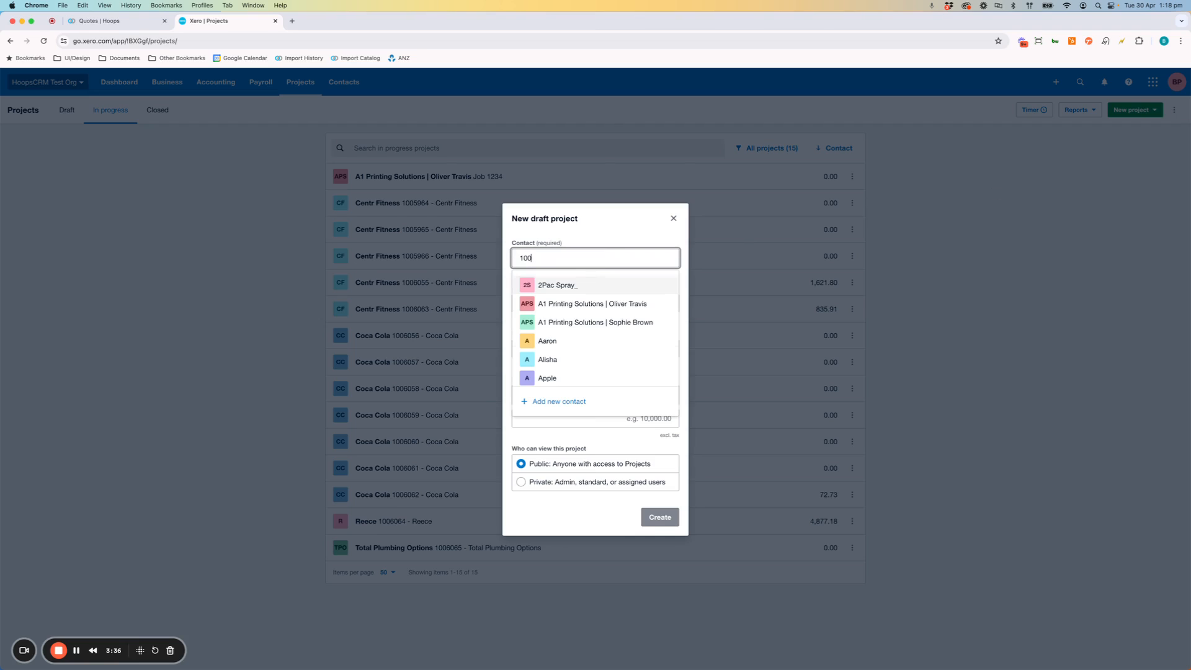
type("6065a")
left_click(608, 226)
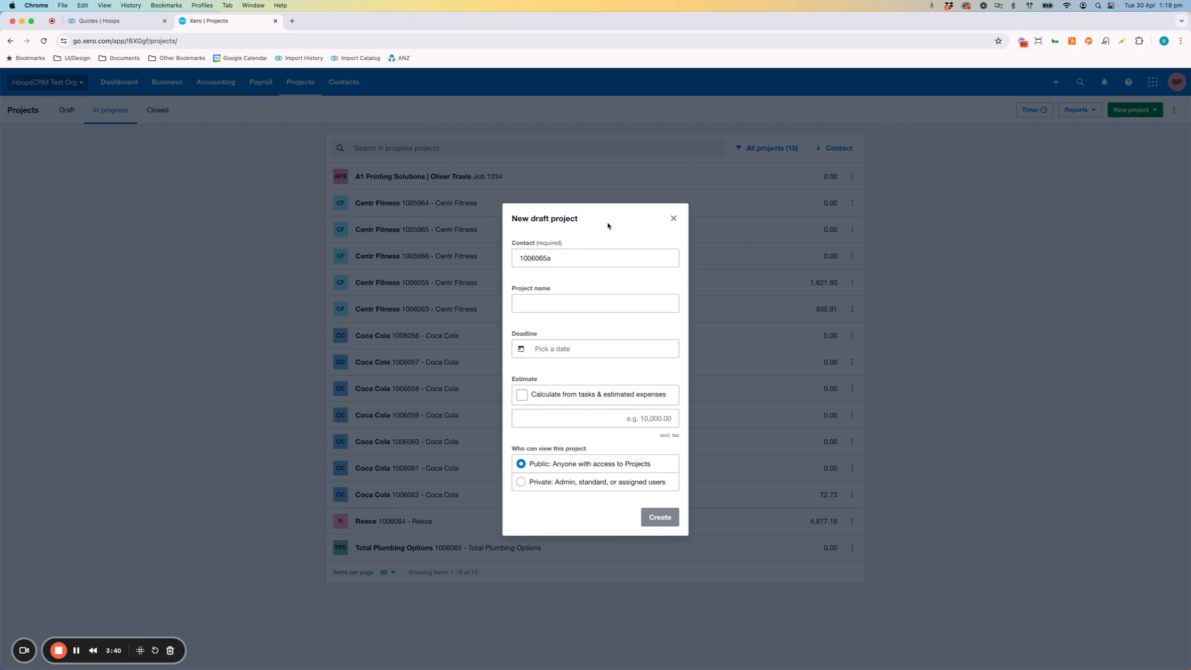
left_click(581, 257)
type("chris")
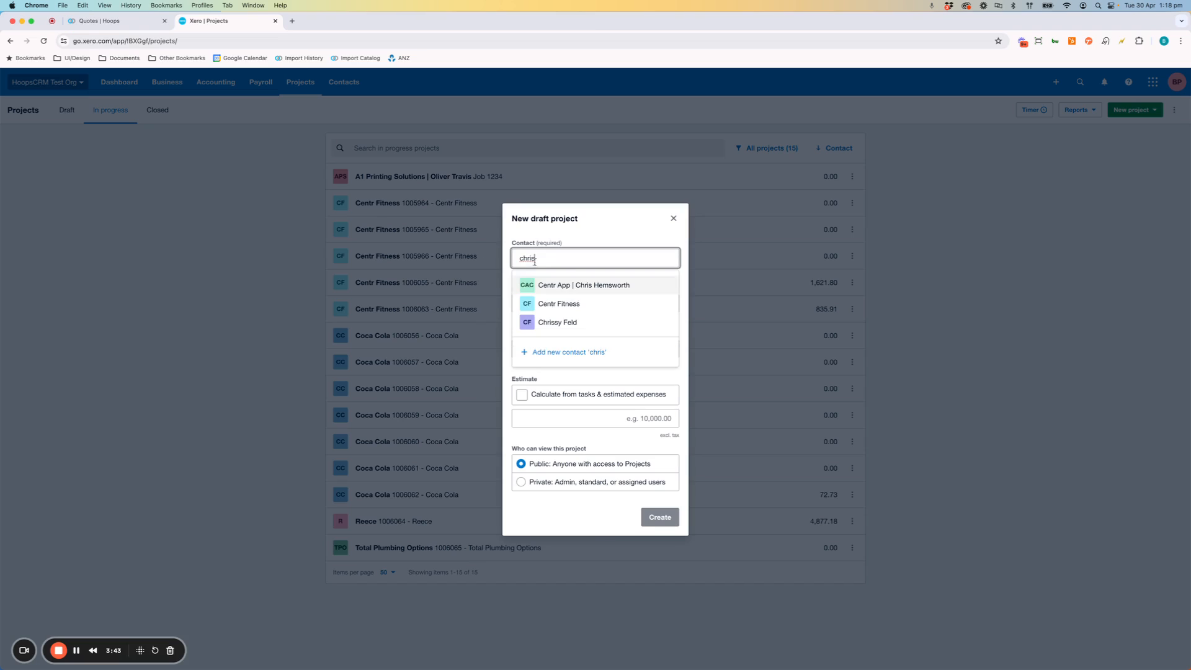
left_click(558, 285)
left_click(560, 302)
type("1006065(a")
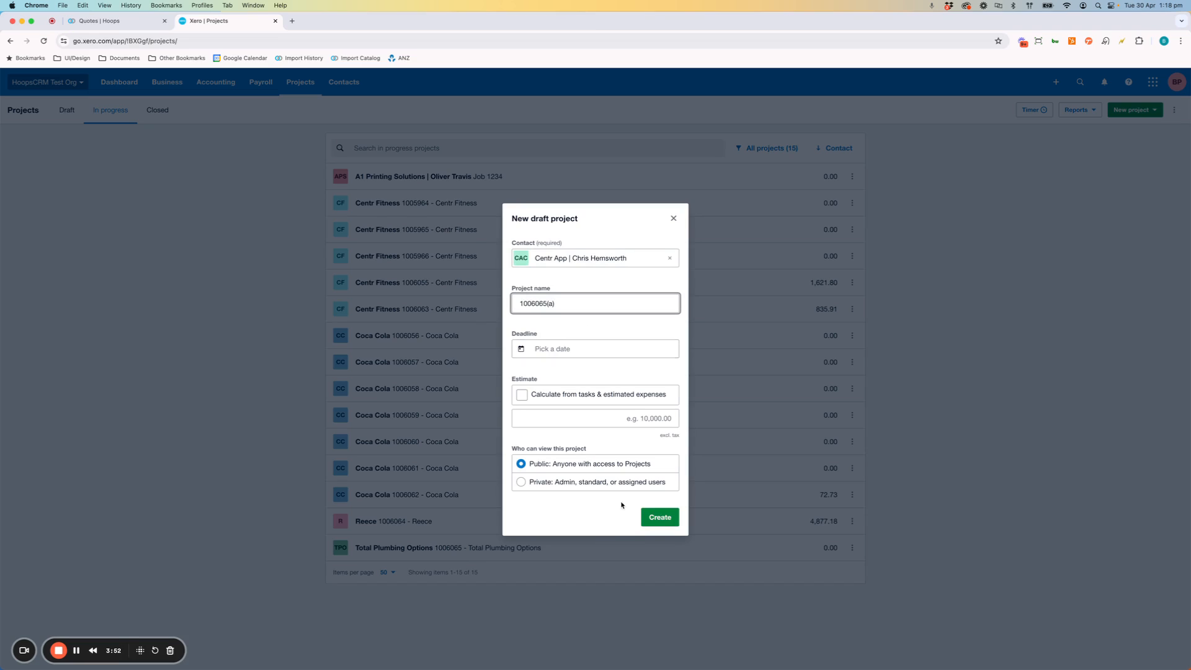
left_click(665, 519)
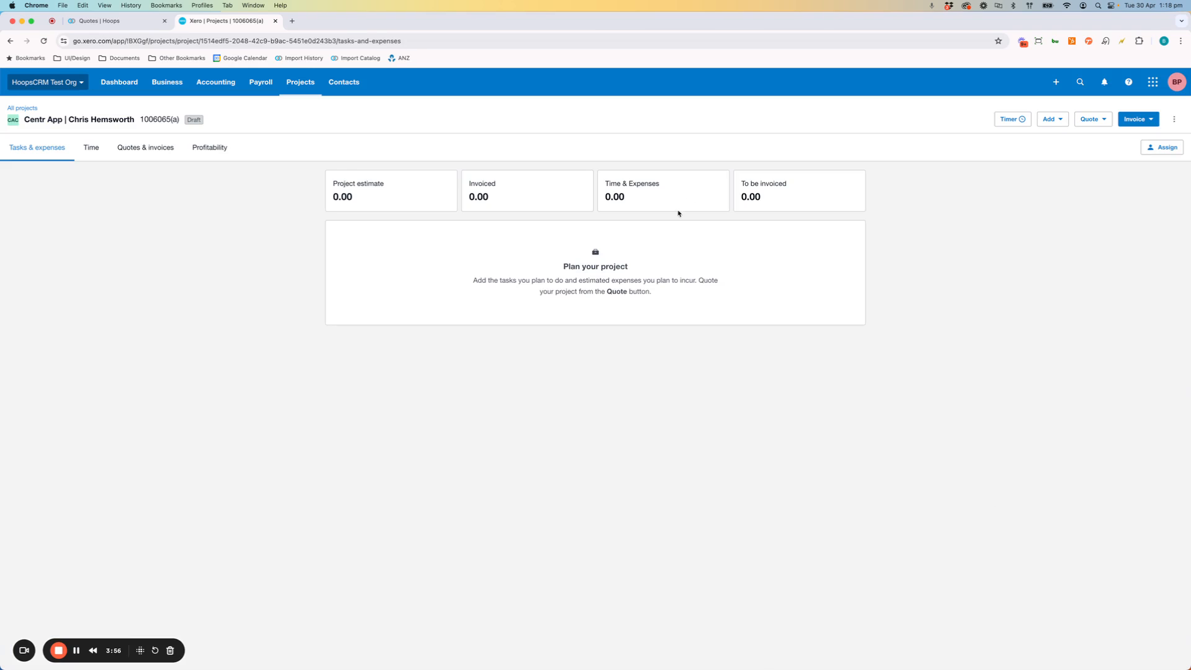
Step: Return to the full project list and search the in-progress projects for 1006065
left_click(302, 86)
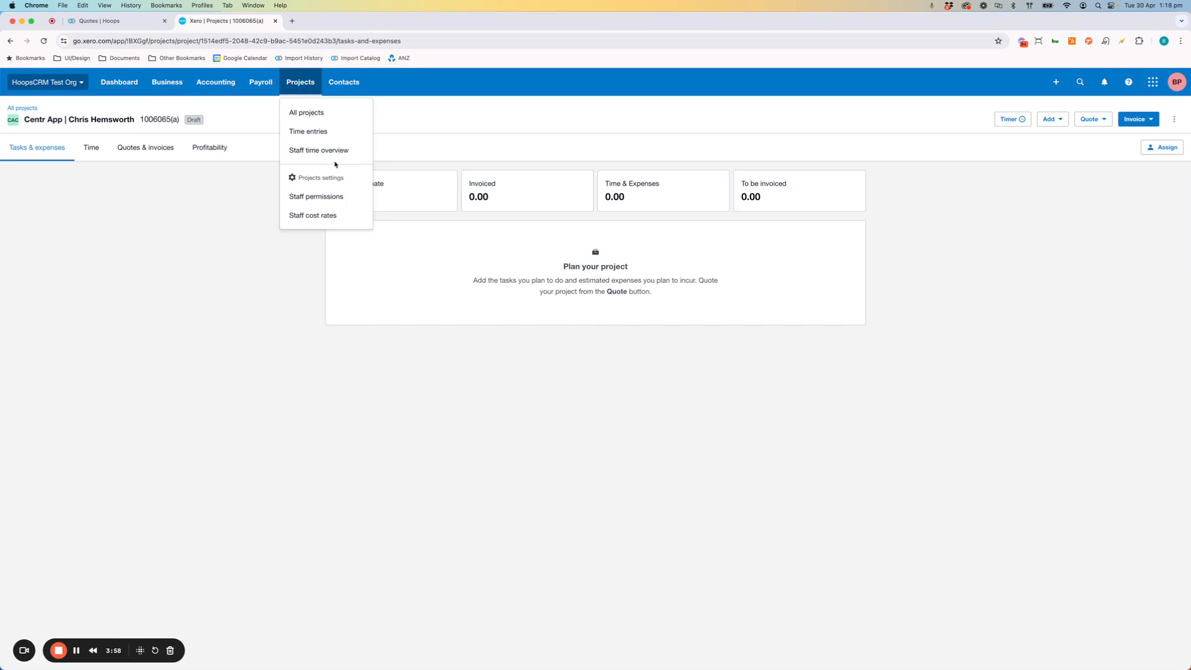
left_click(307, 113)
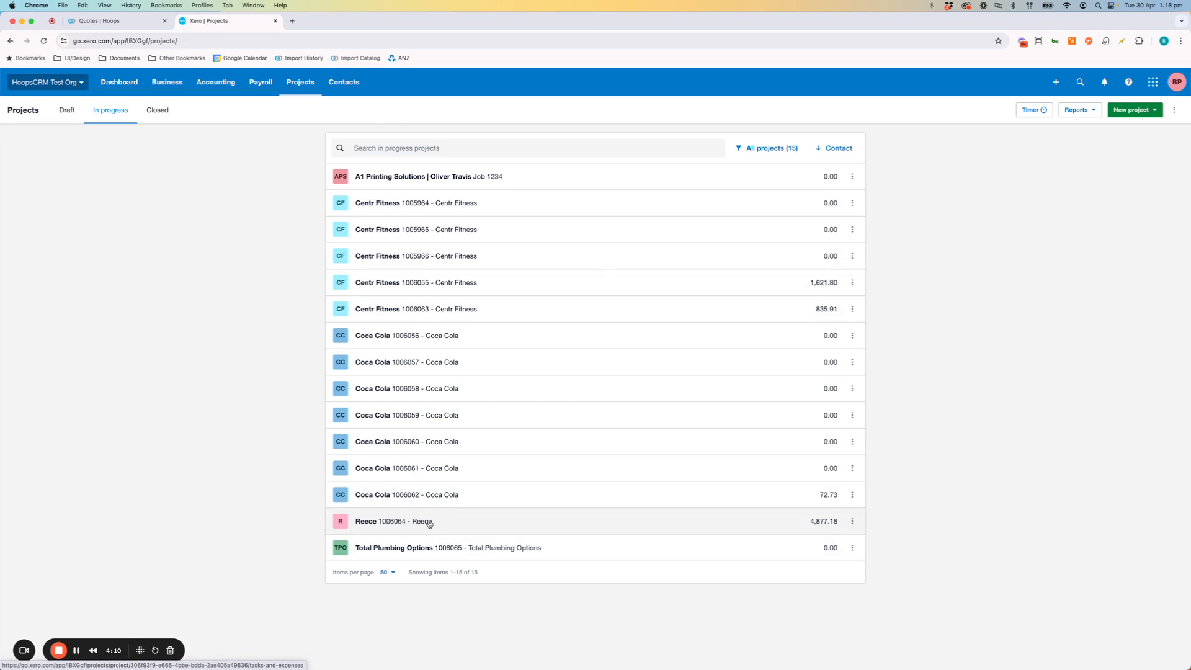
left_click(513, 149)
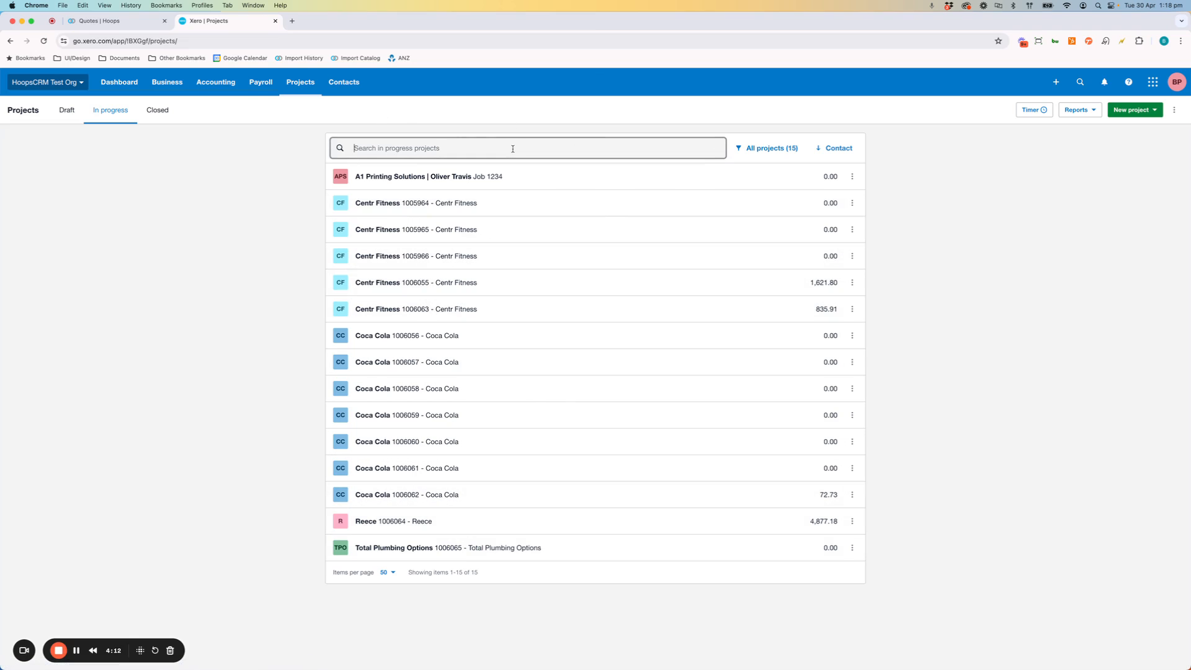
type("1006065")
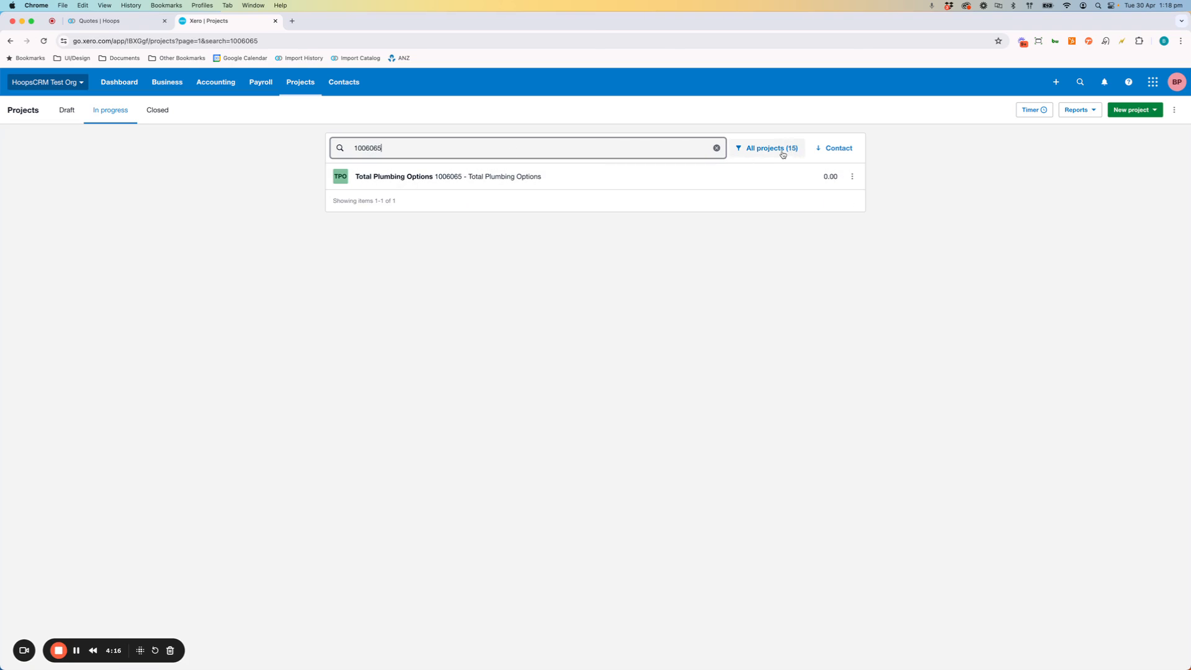
Step: Delete the draft project 1006065(a) permanently
left_click(65, 110)
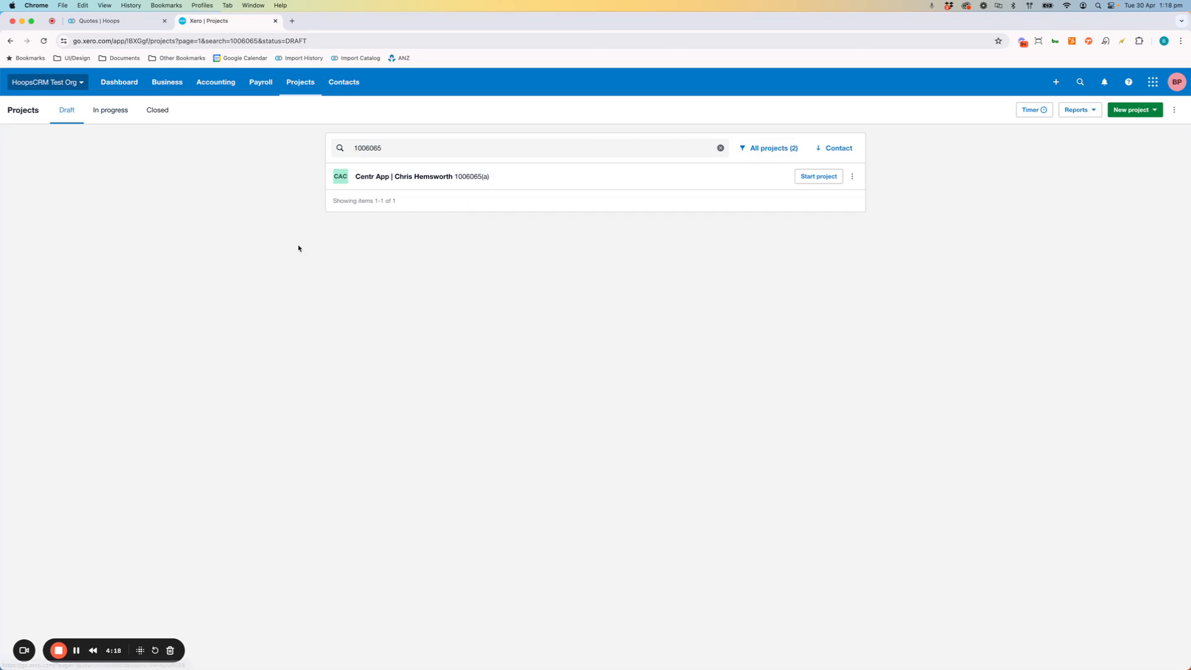
left_click(852, 177)
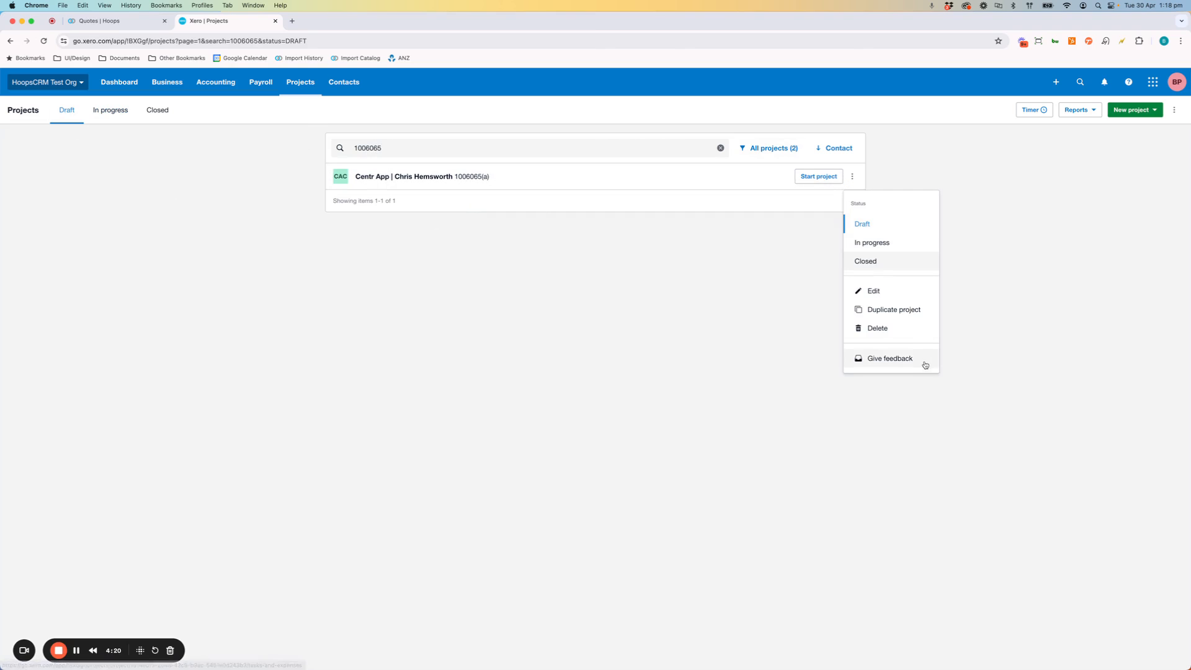
left_click(894, 335)
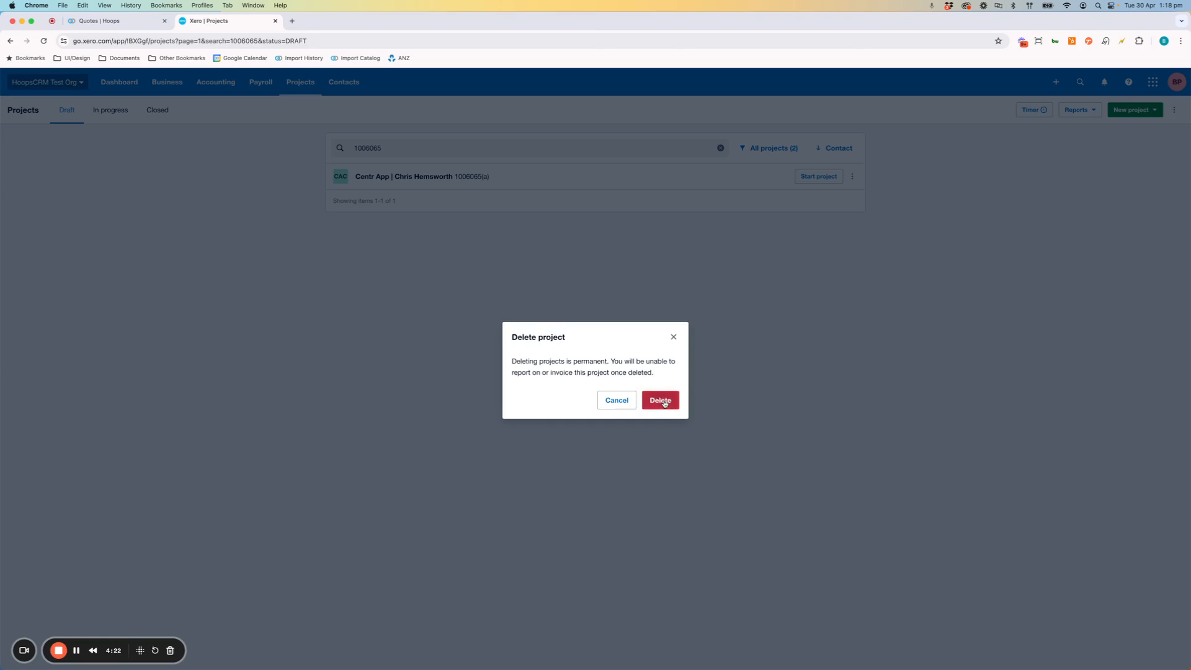
left_click(660, 401)
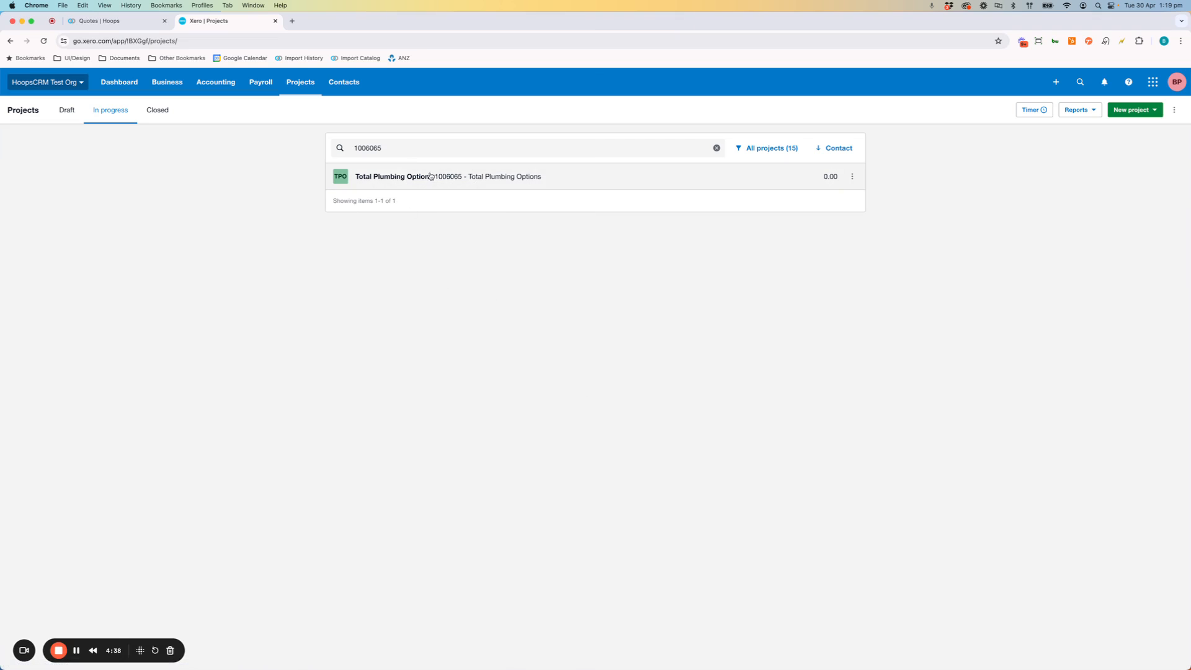
Step: Open the in-progress Total Plumbing Options project 1006065 and examine its profit, invoiced and cost figures in the profitability overview
left_click(408, 179)
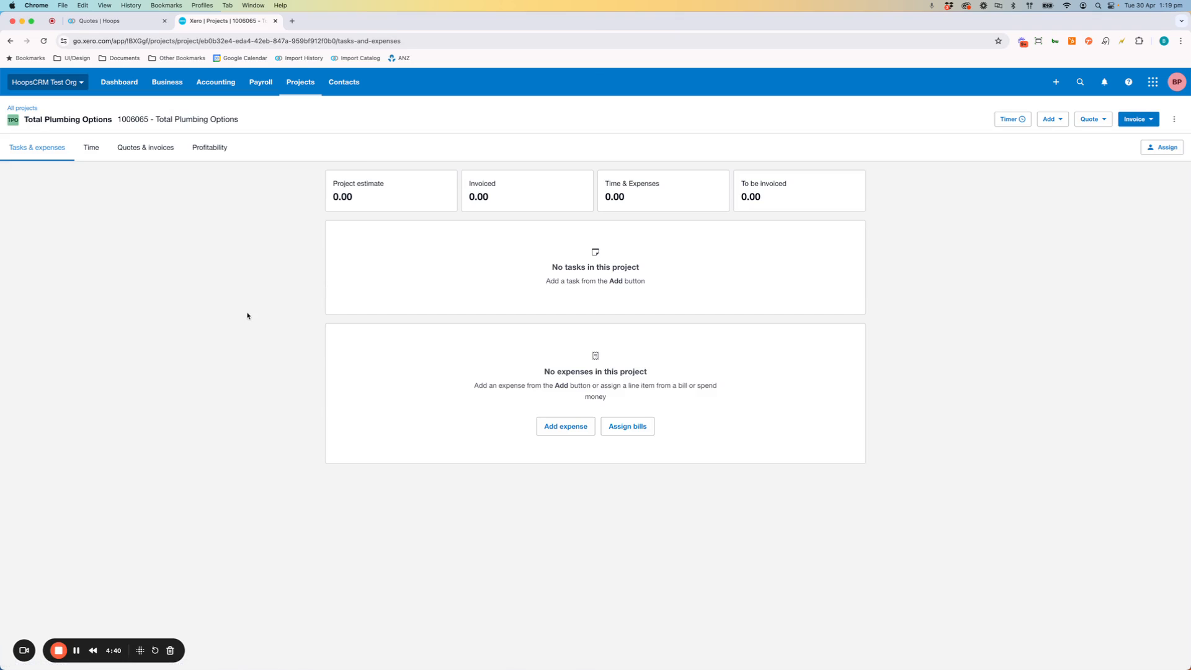
left_click(211, 149)
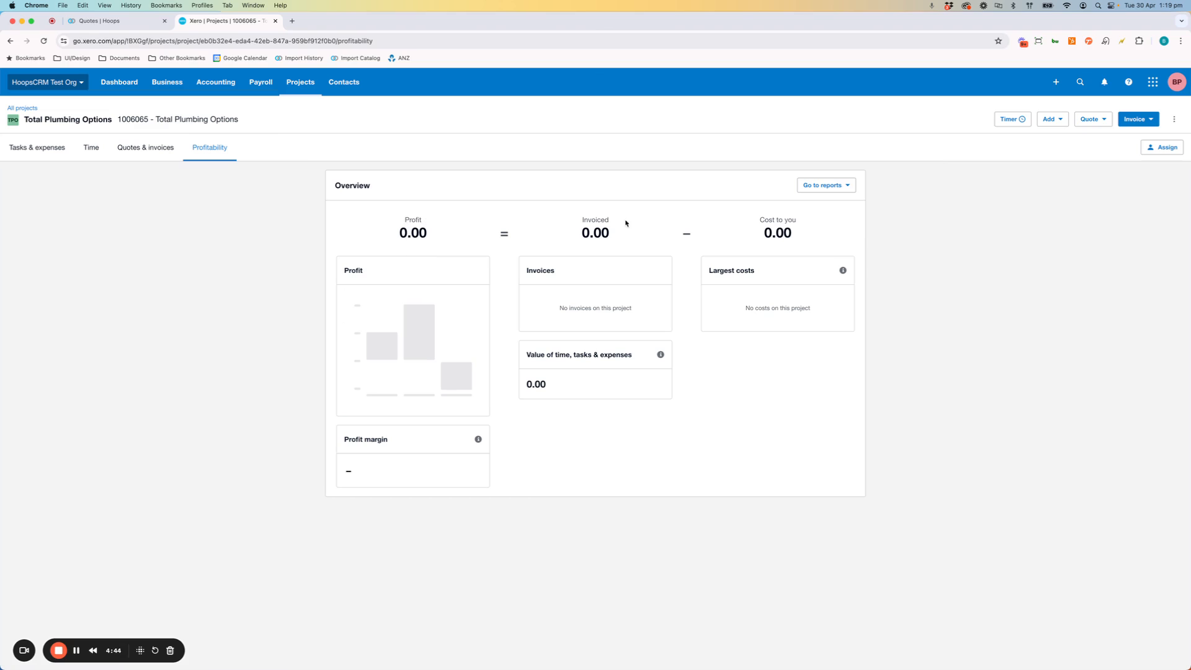
double_click(583, 220)
left_click_drag(761, 220, 810, 224)
double_click(407, 220)
left_click(167, 173)
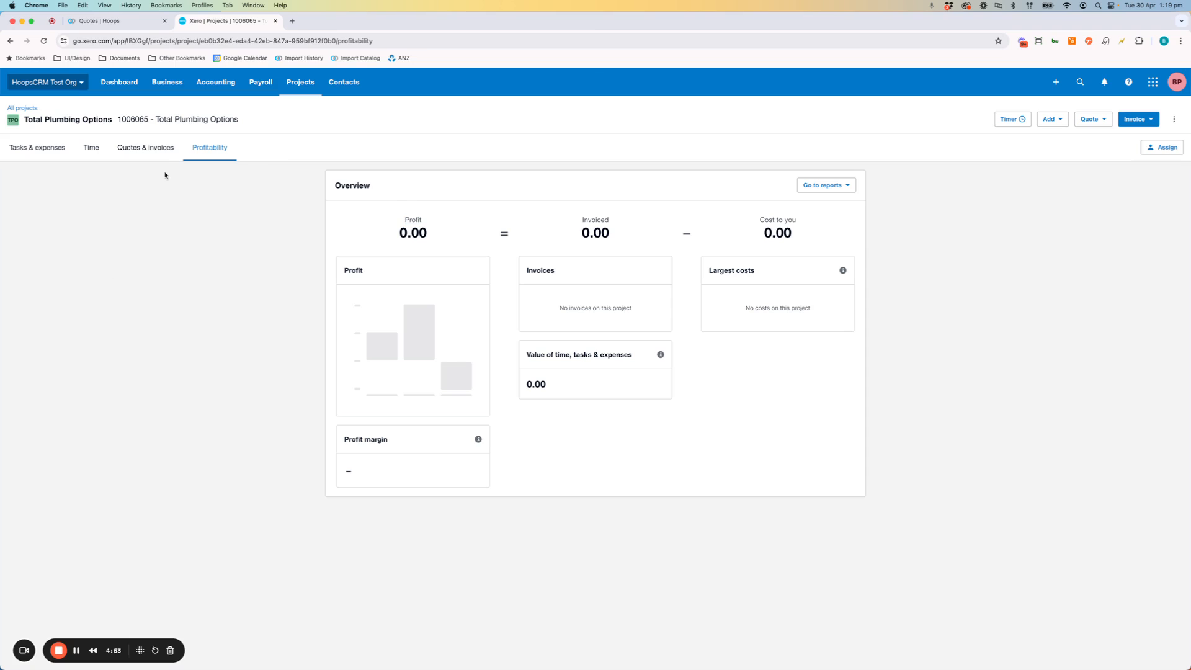
left_click(169, 83)
left_click(589, 236)
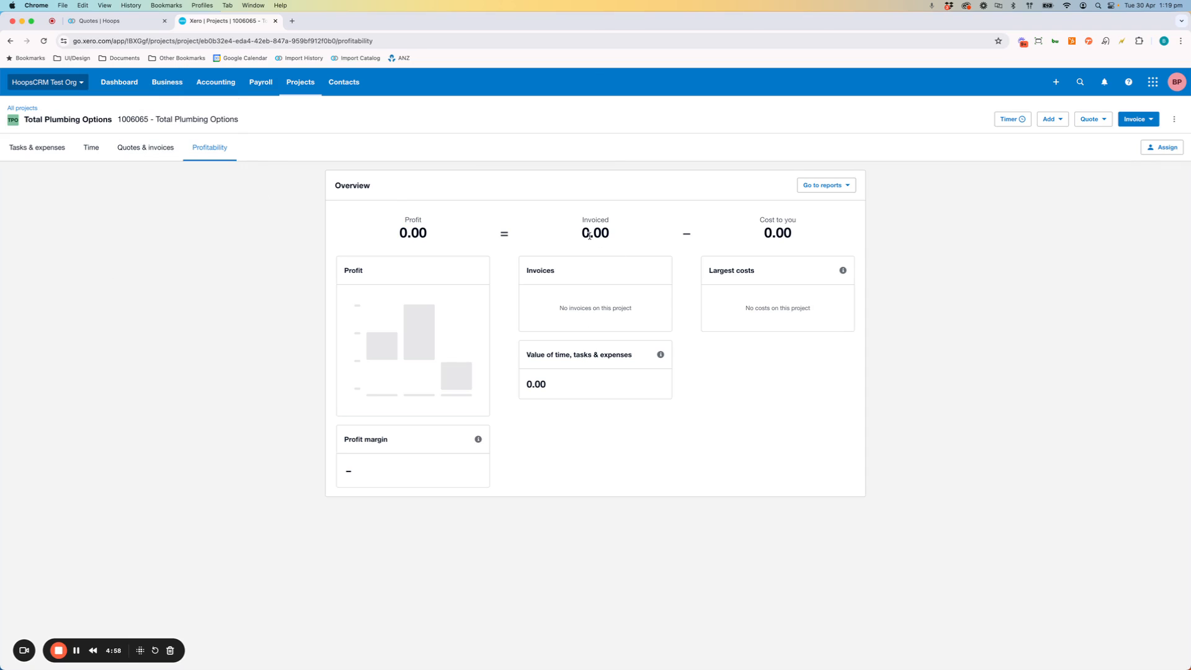
left_click_drag(582, 222, 611, 235)
Step: Open the draft invoice for Total Plumbing Options dated 30 Apr 2024 from the list of sales invoices
left_click(166, 81)
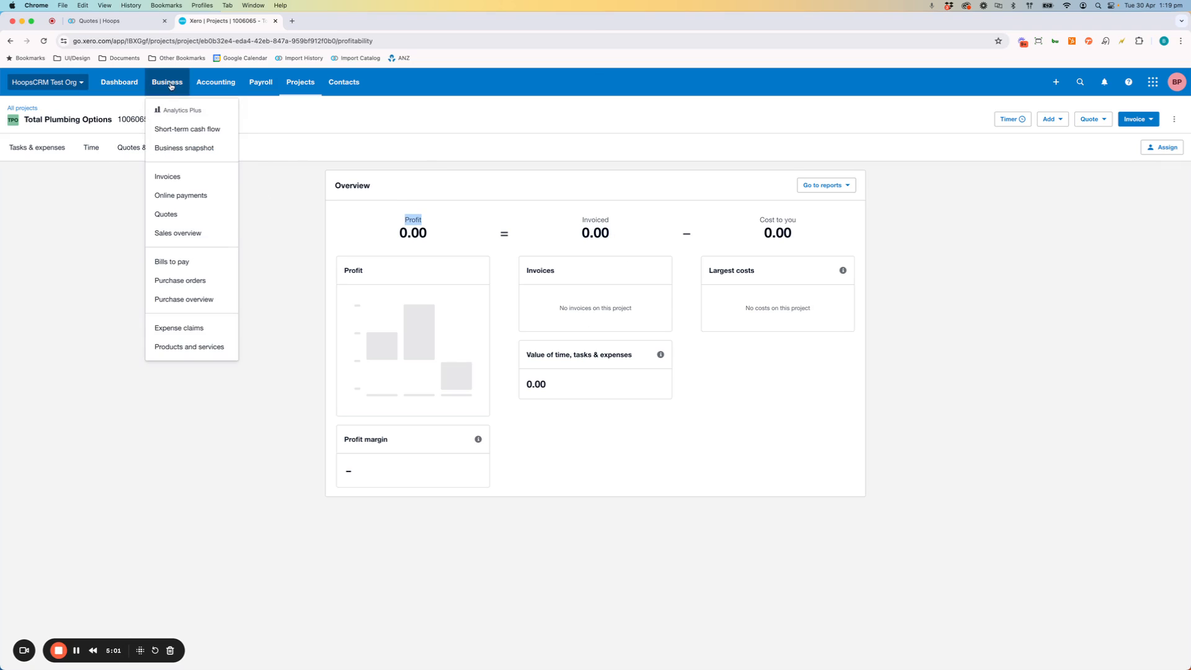
left_click(196, 180)
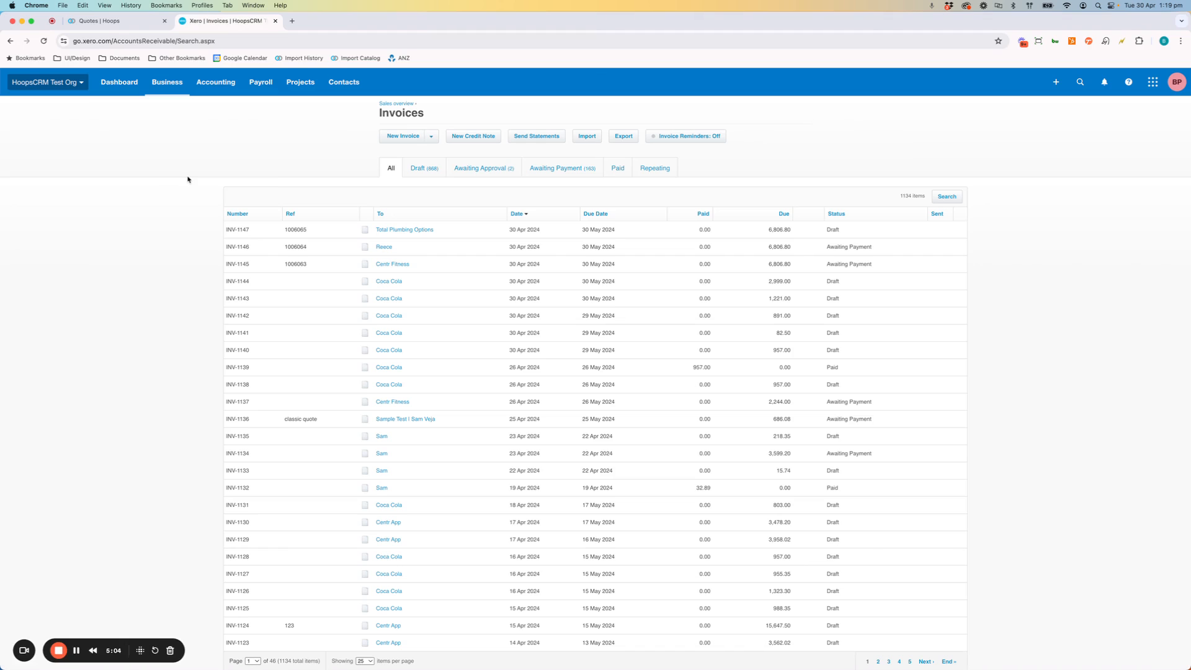
left_click(467, 236)
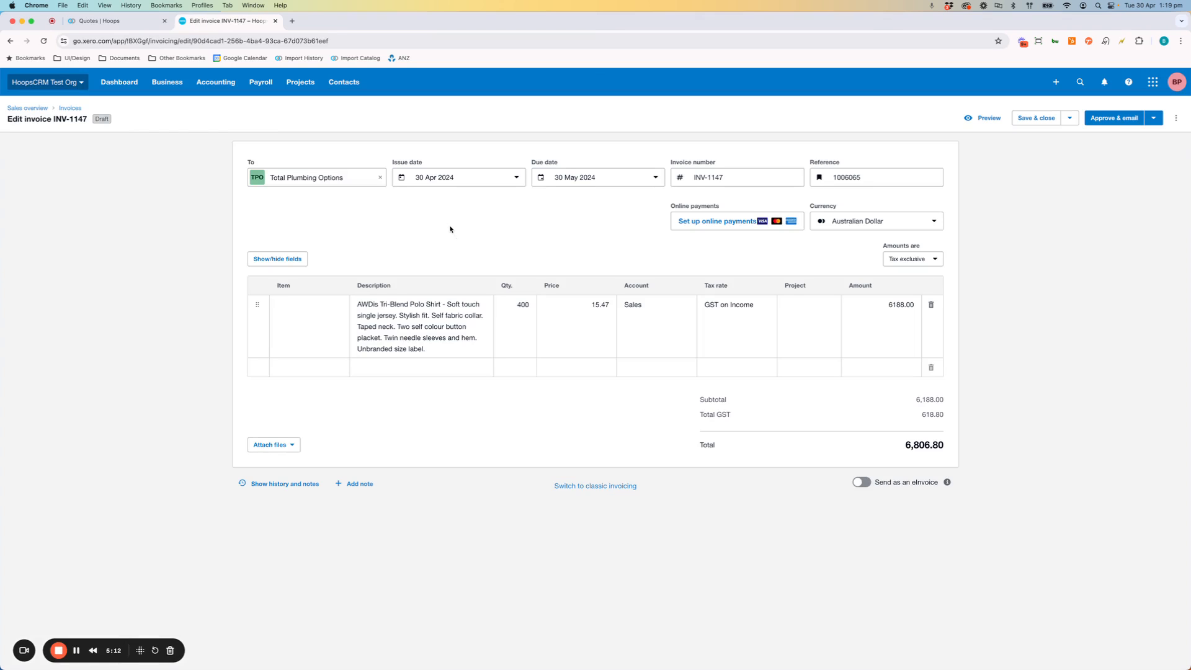
Step: Look up project 1006065 for the invoice line, compare the invoice reference with the job's reference in Hoops, and return to Xero
left_click(803, 308)
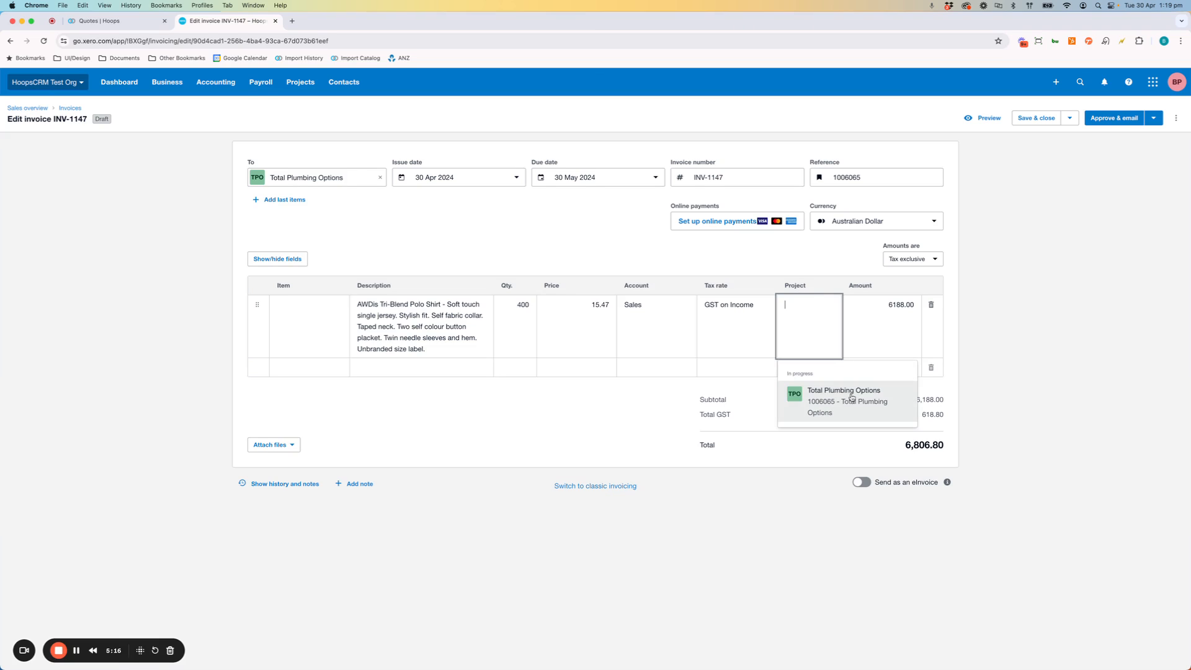
type("1006065")
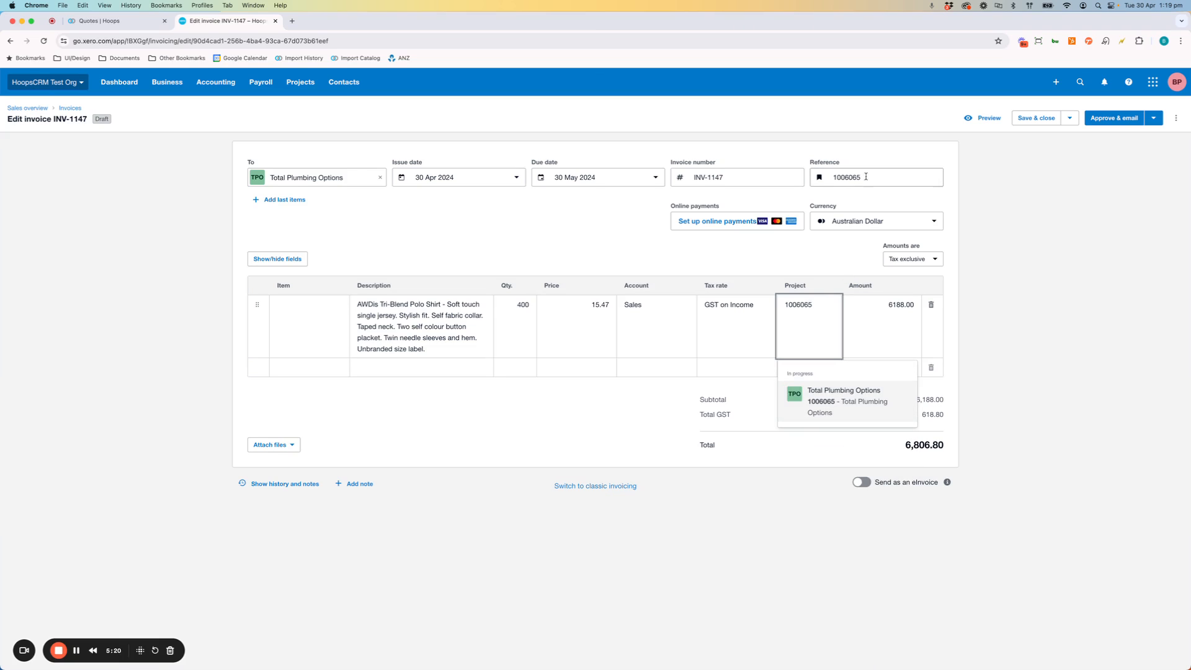
left_click_drag(871, 177, 829, 177)
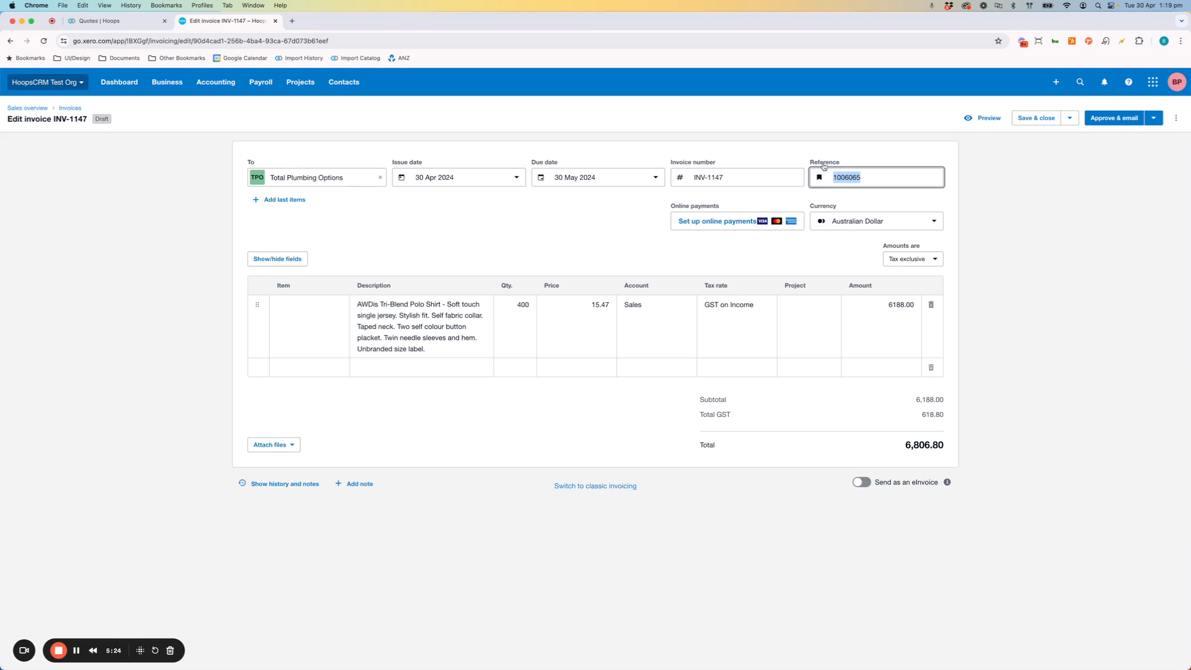
left_click(109, 23)
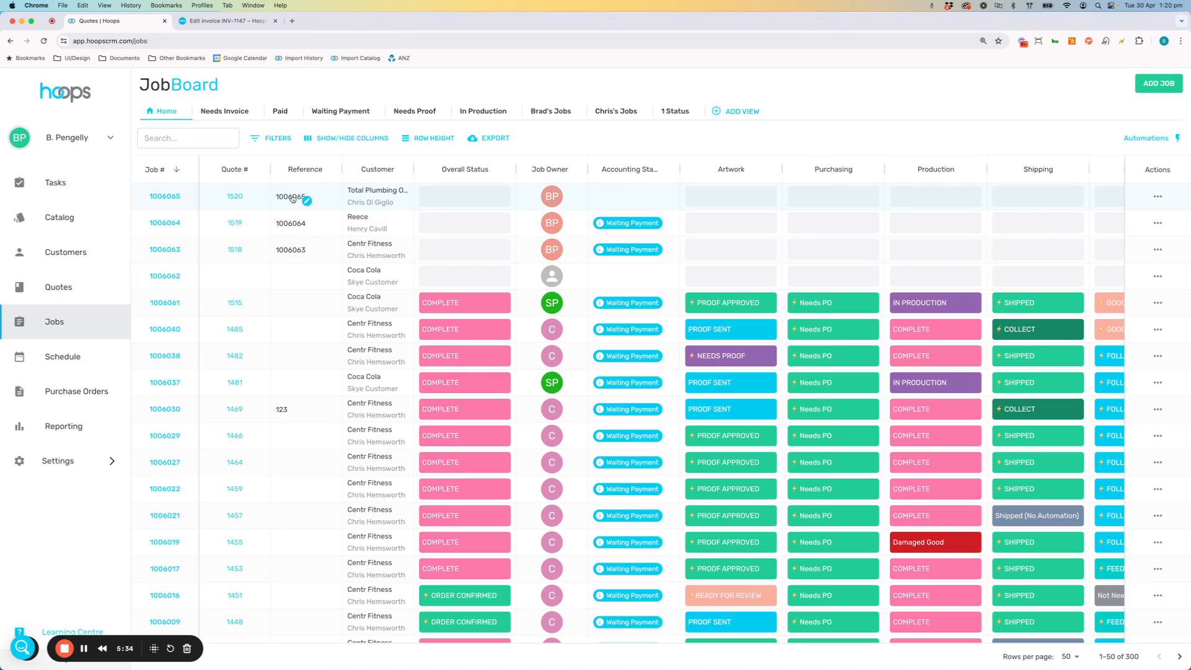
left_click(229, 22)
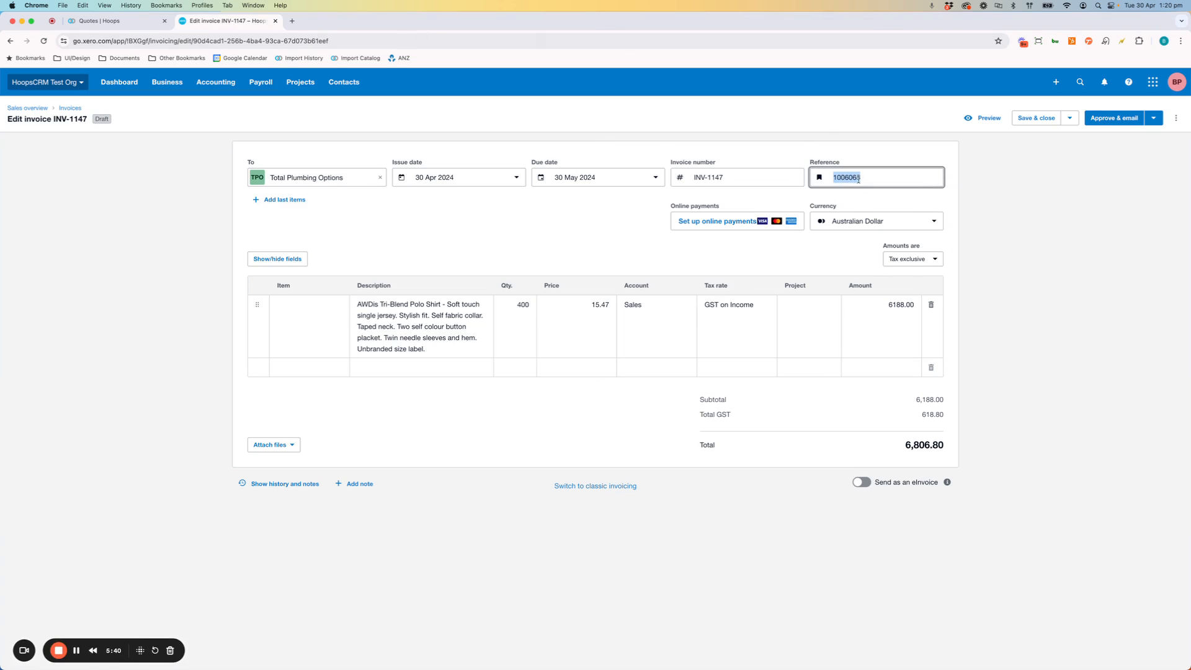
Step: Assign the polo shirt line to project 1006065 - Total Plumbing Options and approve the invoice without emailing it
left_click(800, 306)
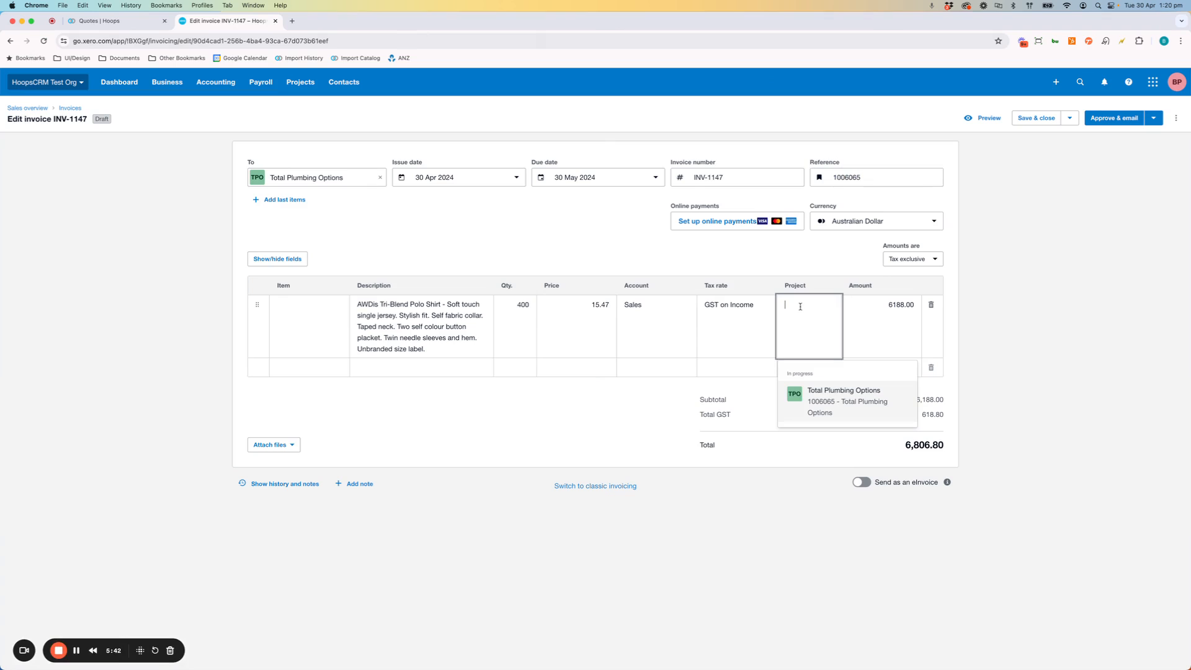
type("1006065")
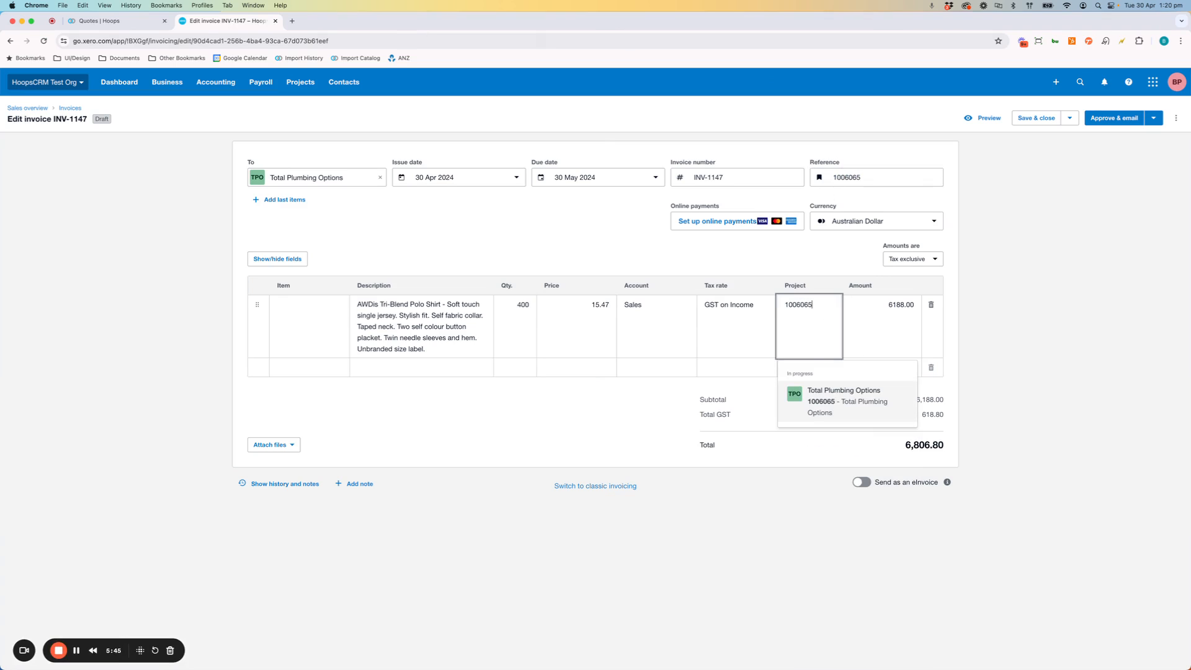
left_click(853, 407)
left_click(1153, 118)
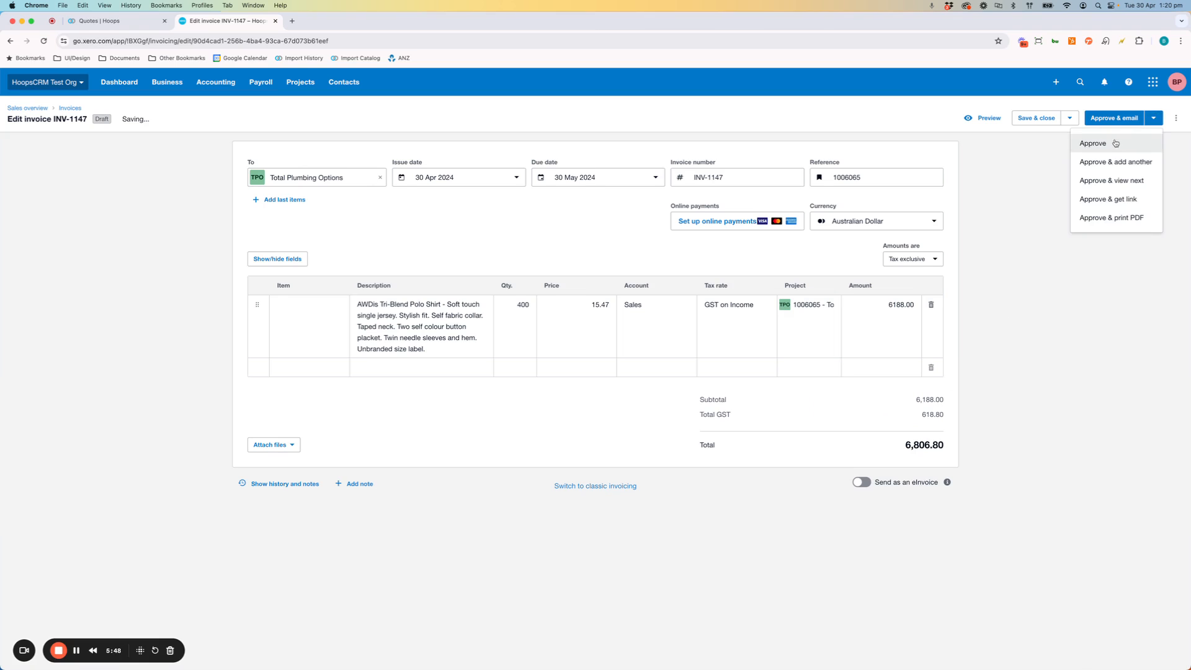
left_click(1111, 141)
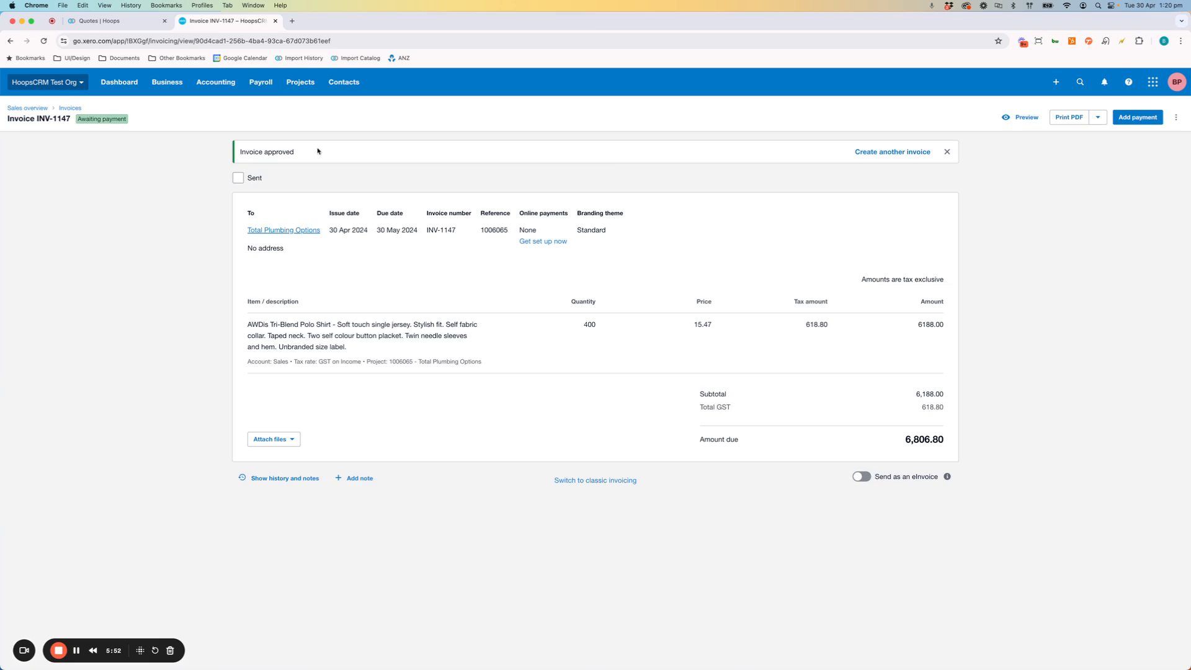
Step: Reopen the Total Plumbing Options project from the full project list and examine its invoiced and cost amounts under profitability
left_click(300, 86)
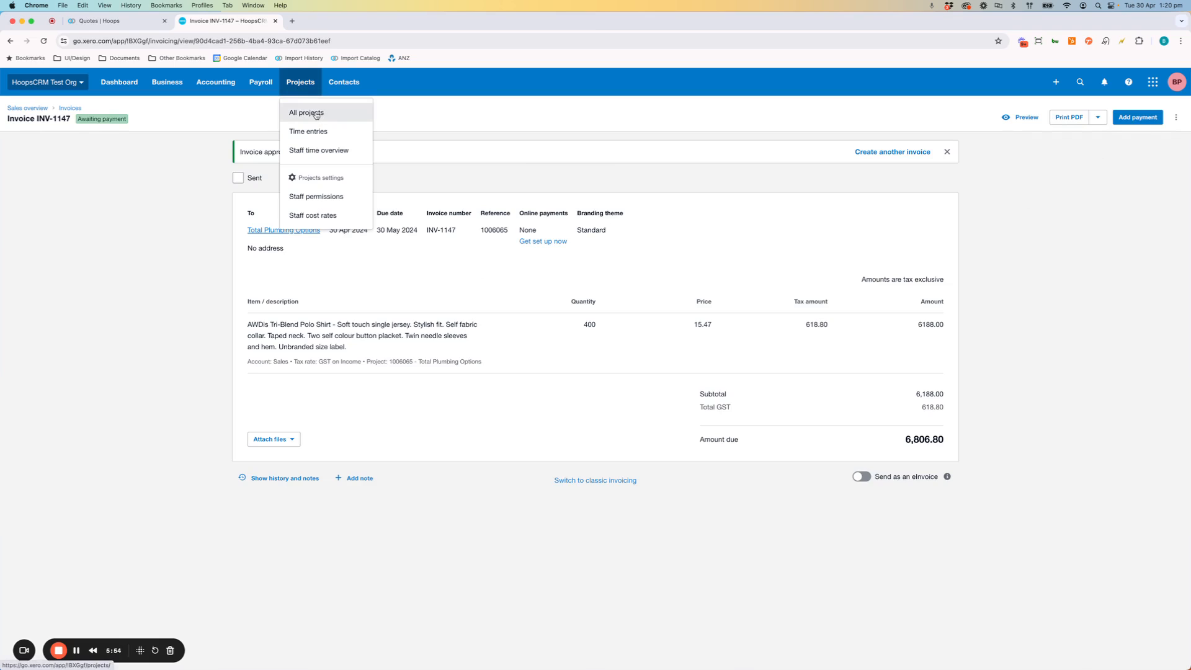
left_click(316, 114)
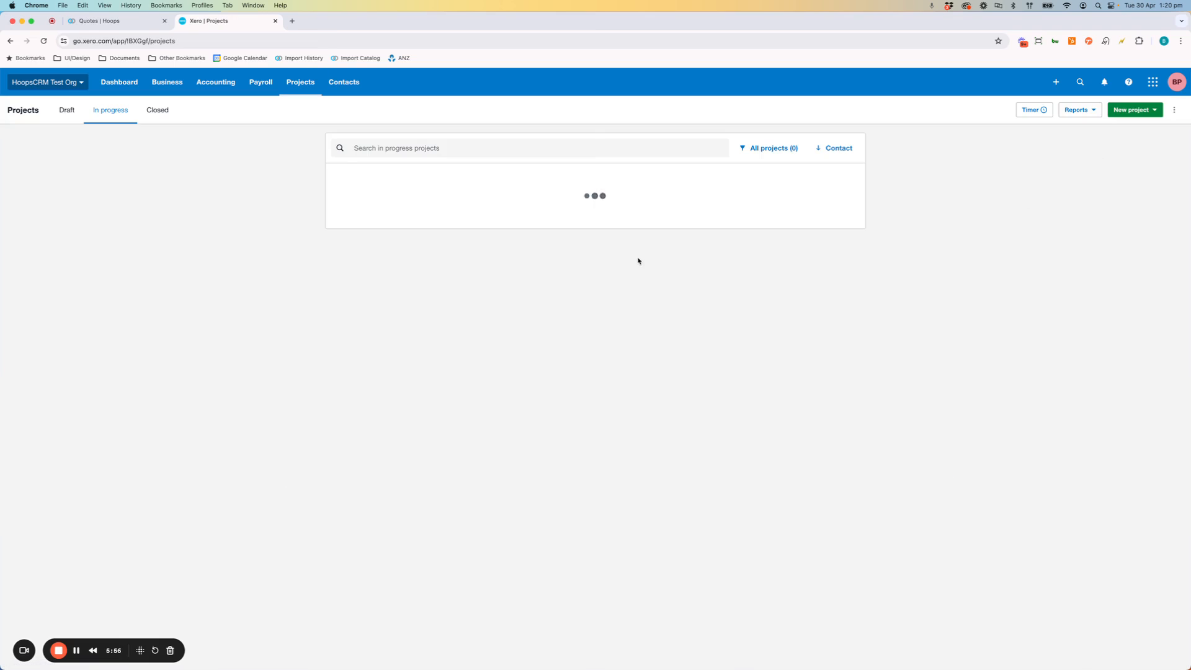
left_click(395, 554)
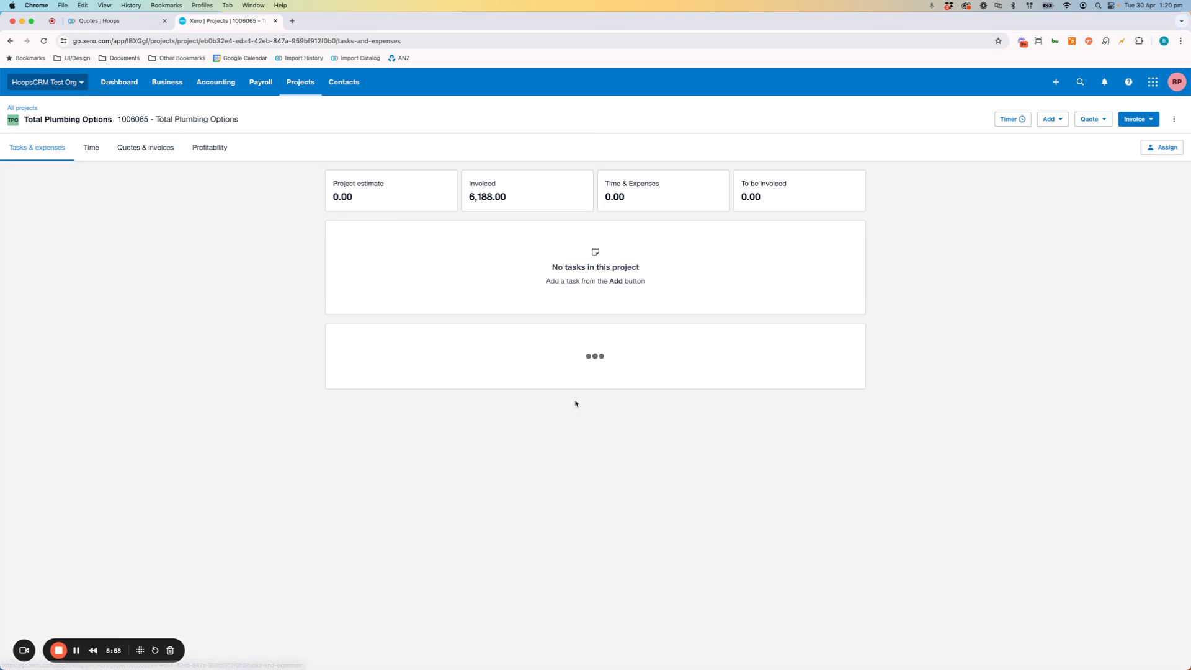
left_click(227, 151)
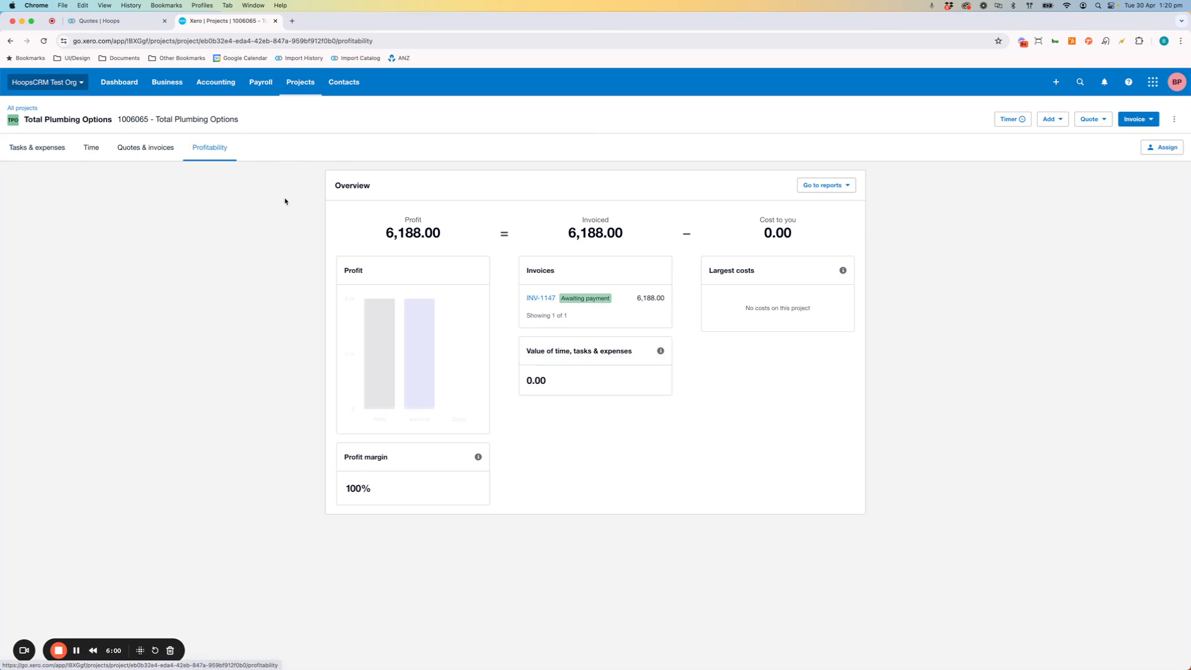
left_click_drag(581, 219, 638, 243)
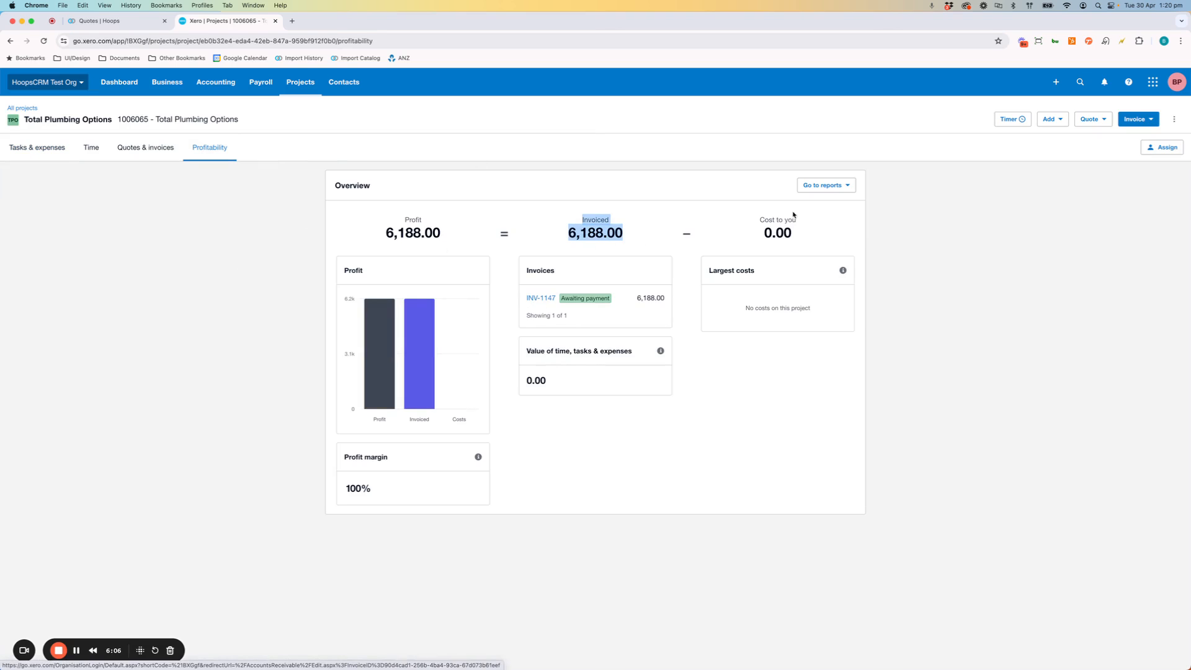
left_click_drag(760, 219, 800, 236)
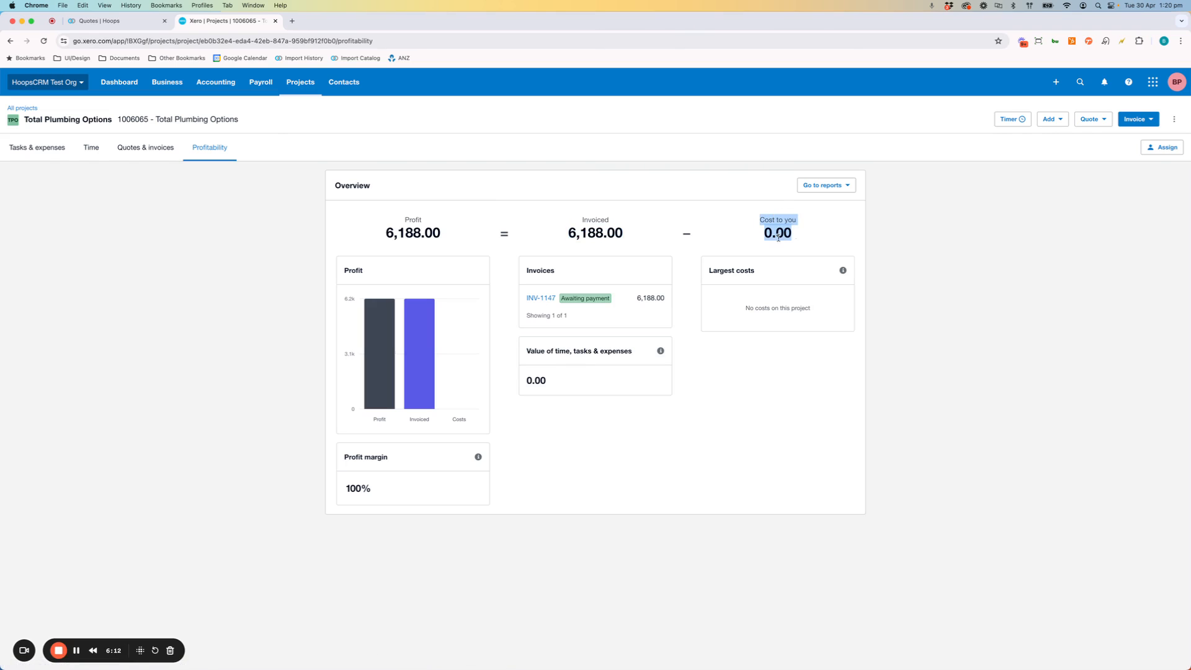
Step: Switch to Hoops and create and save a purchase order for vendor PenCarrie on job 1006065
left_click(99, 26)
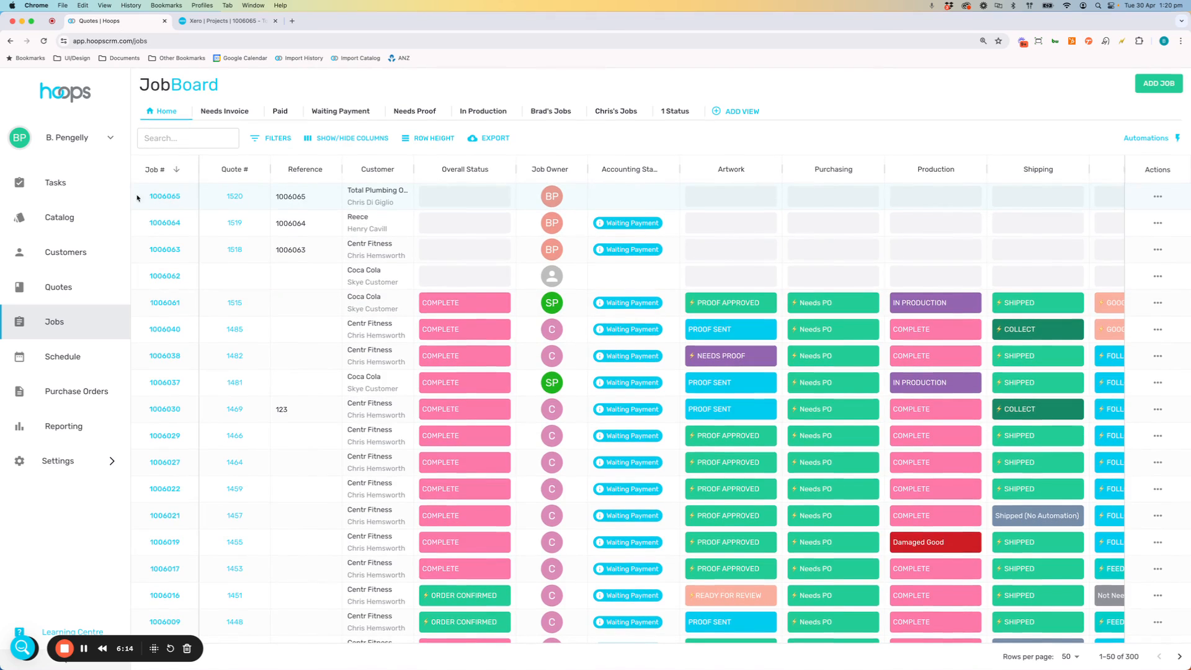
left_click(165, 196)
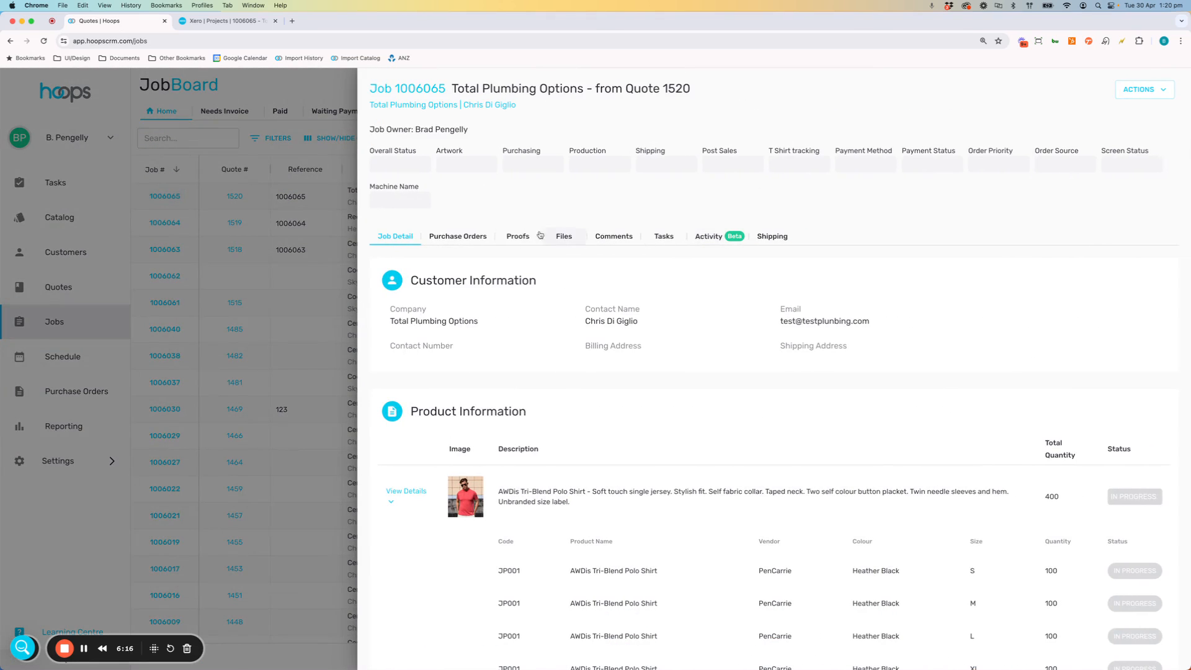
left_click(464, 237)
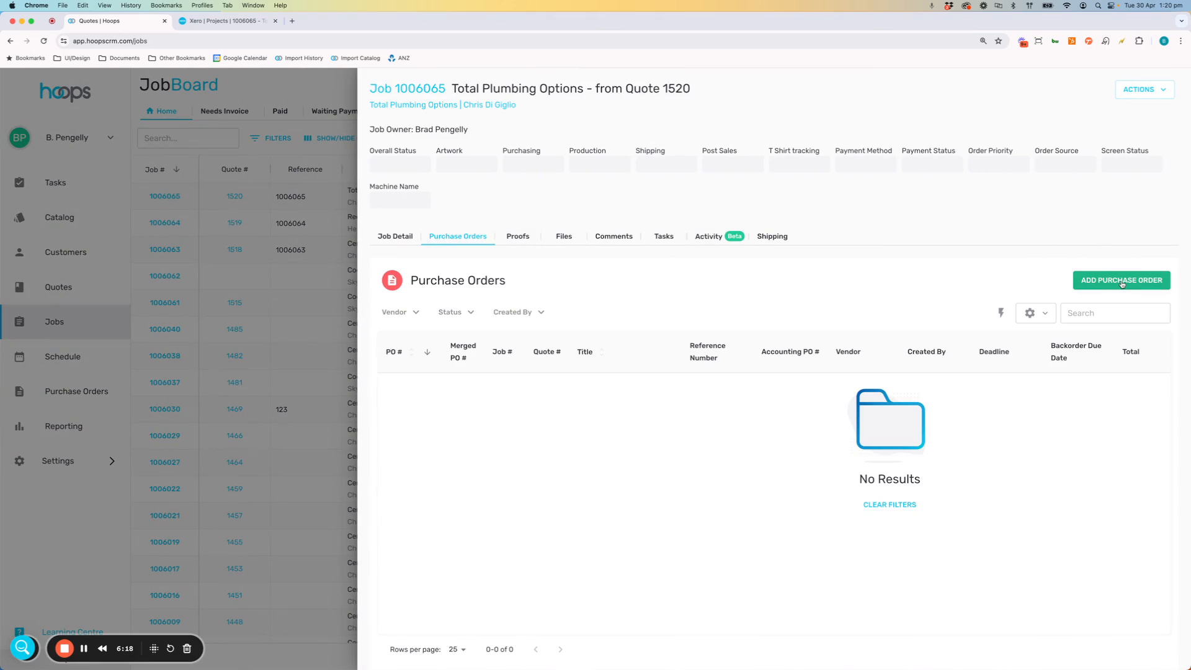
left_click(1122, 280)
left_click(699, 372)
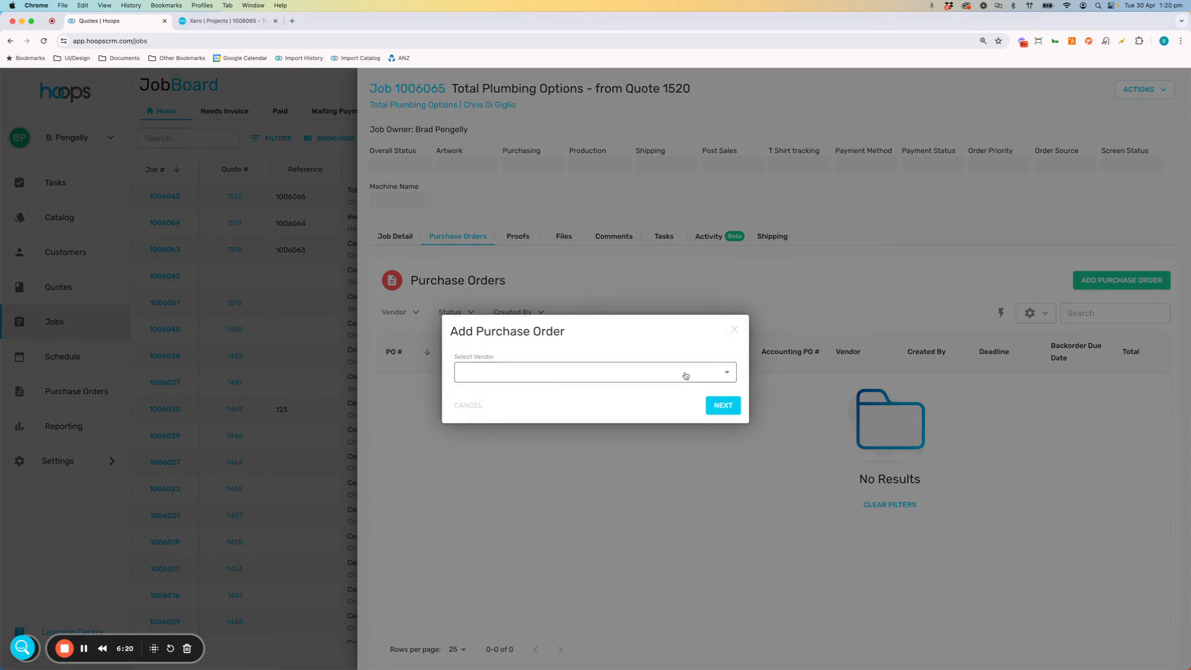
left_click(508, 374)
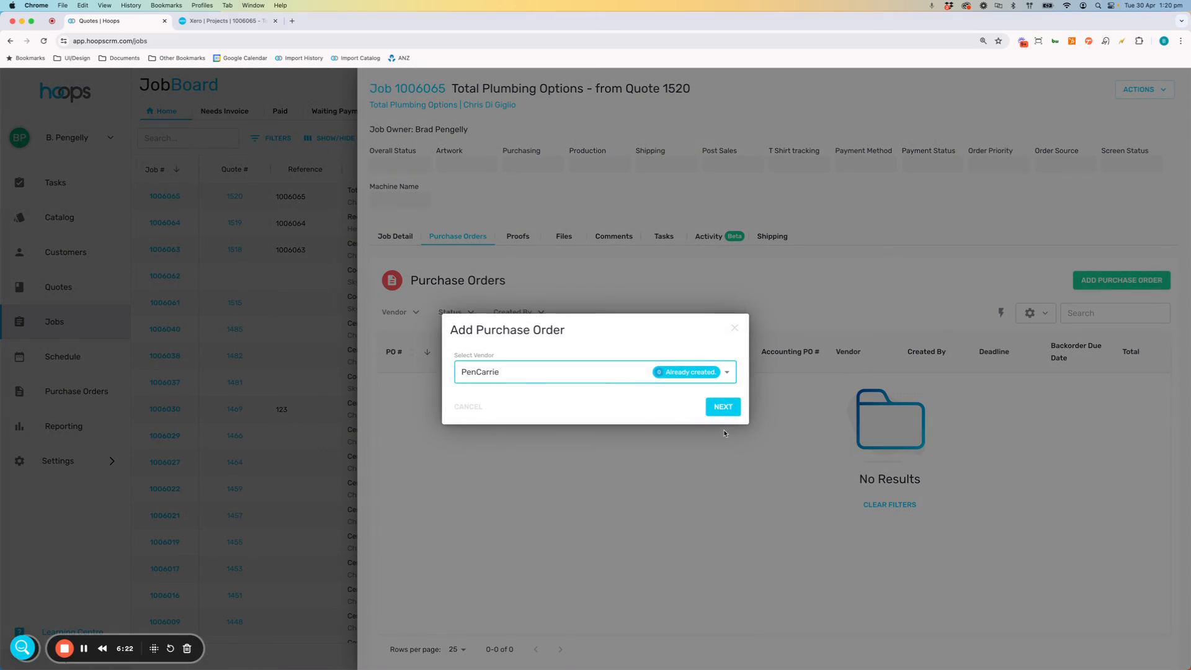
left_click(721, 407)
left_click(1161, 89)
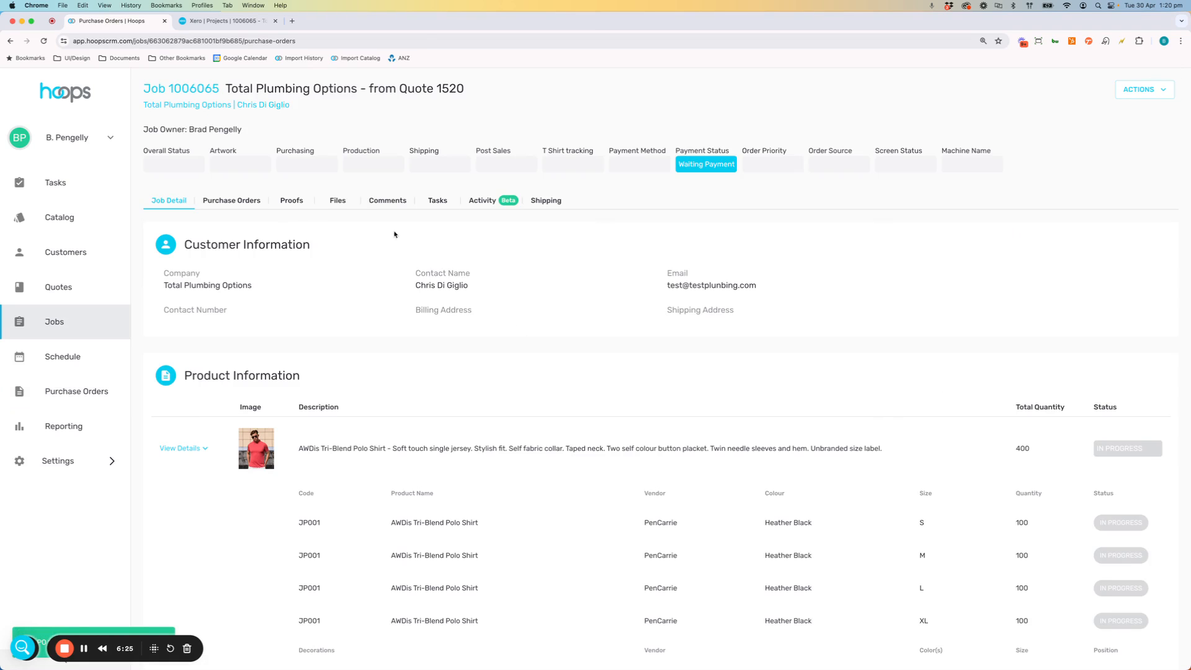
Step: Add a purchase order for Example Decoration Vendor to the same job and save it
left_click(235, 202)
left_click(1129, 244)
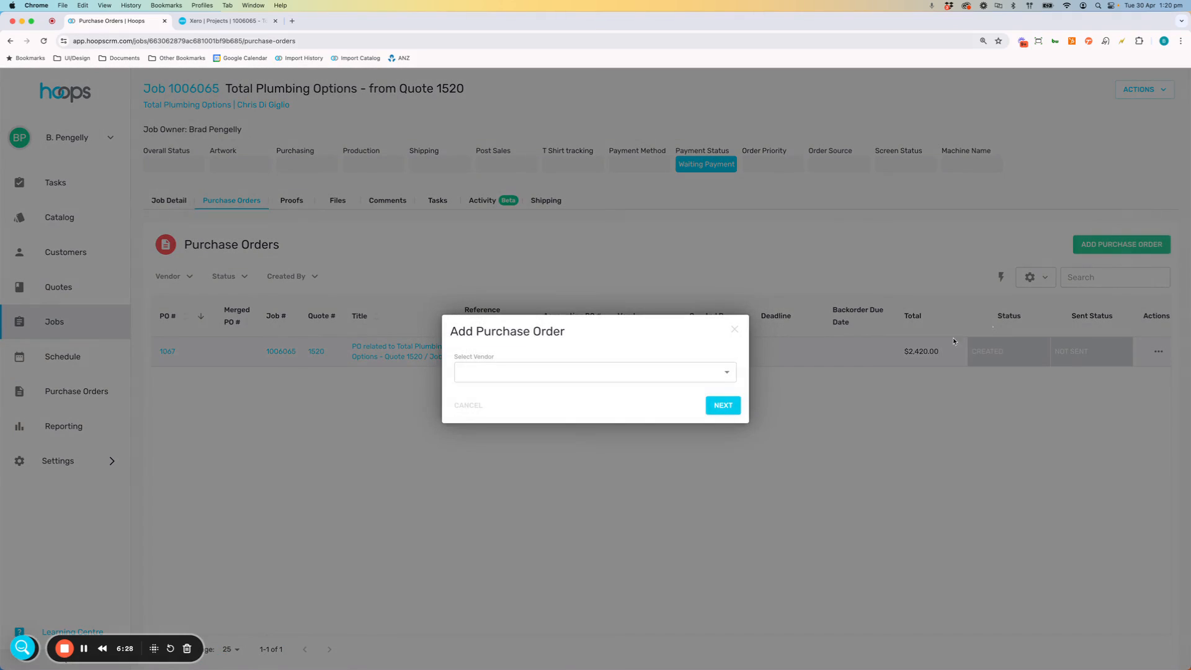
left_click(577, 375)
left_click(557, 390)
left_click(722, 408)
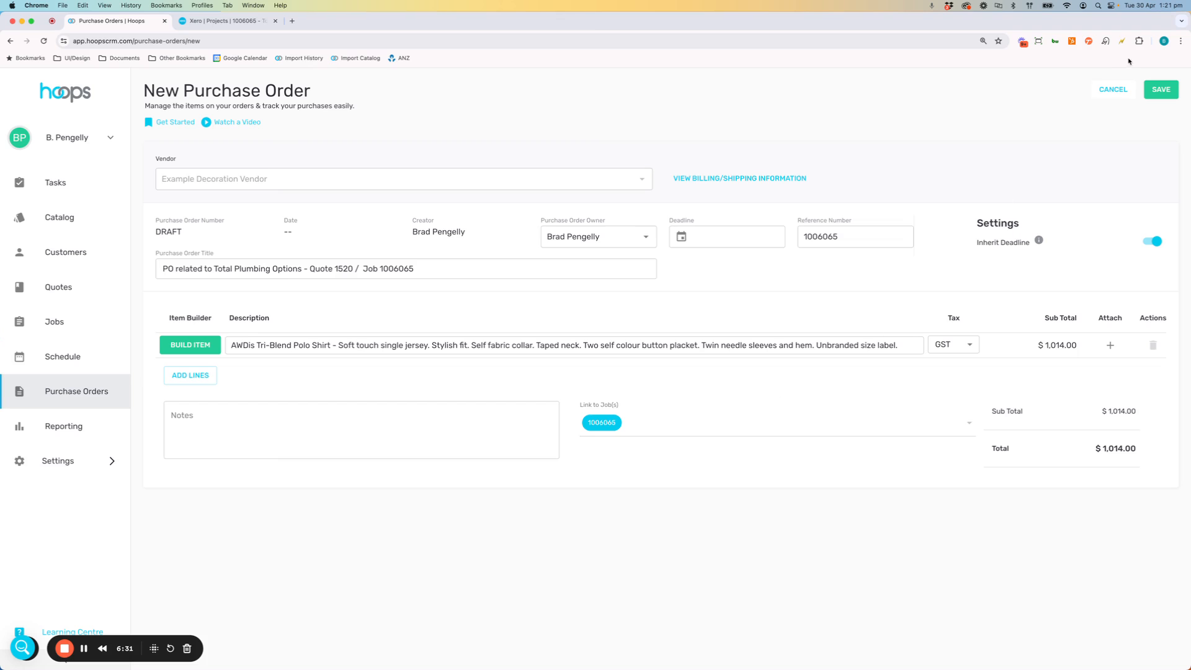
left_click(1160, 90)
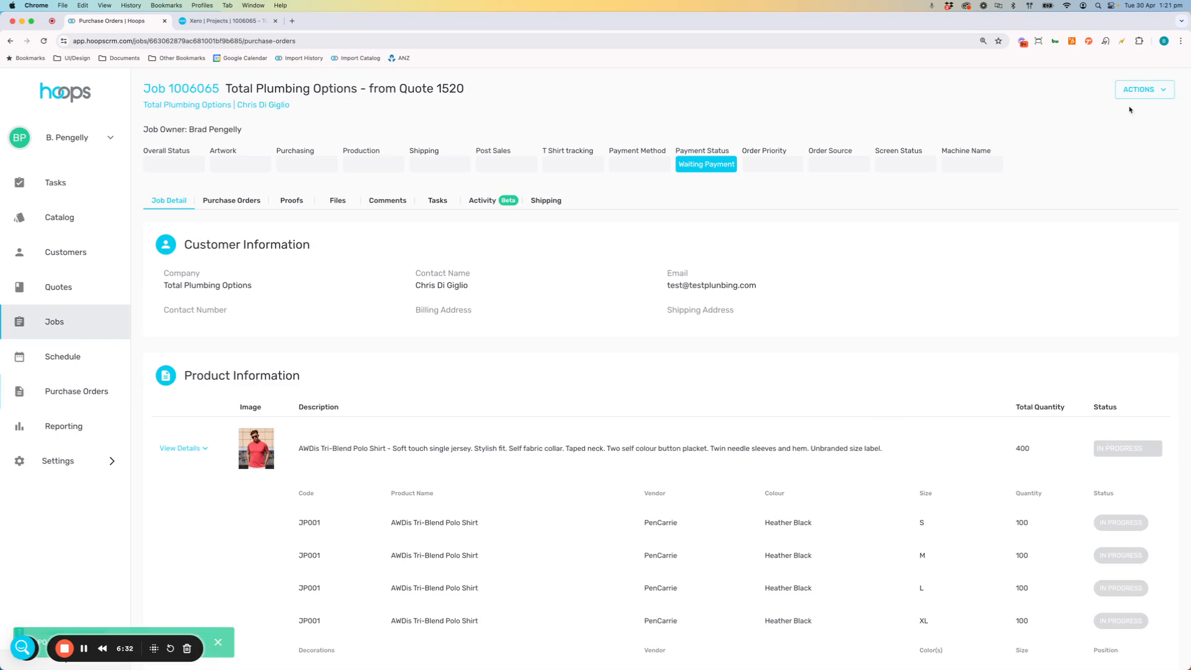
Step: Add a purchase order for vendor Gemline to job 1006065 and save it
left_click(235, 204)
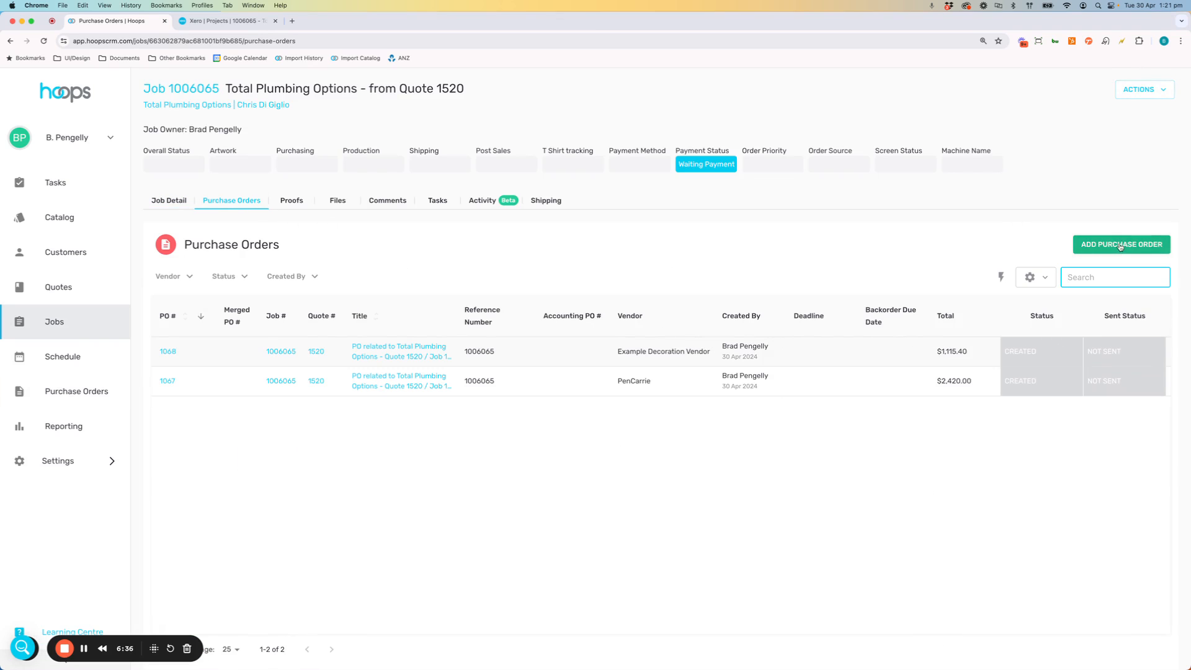
left_click(1120, 242)
left_click(529, 377)
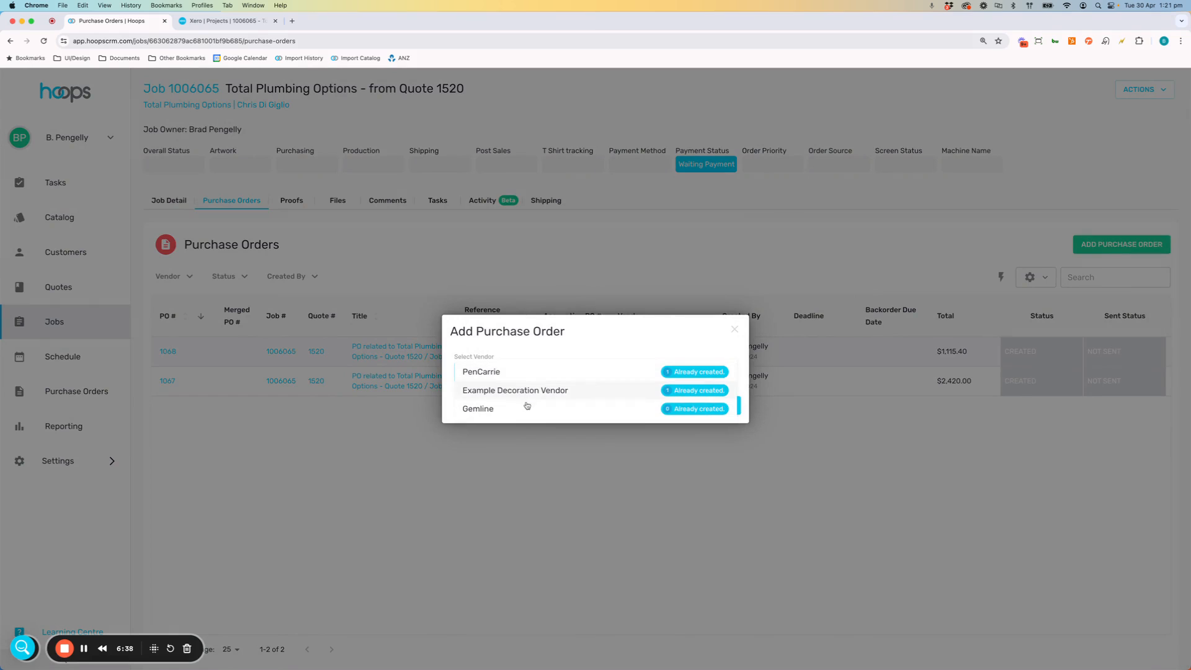
left_click(524, 409)
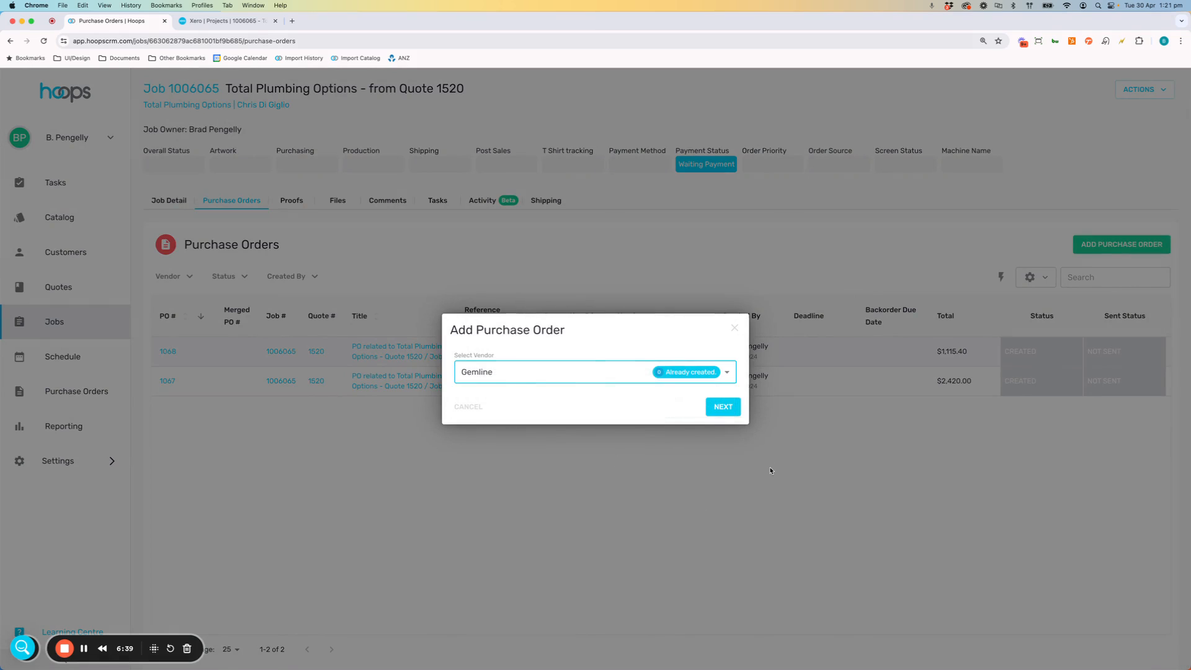
left_click(723, 406)
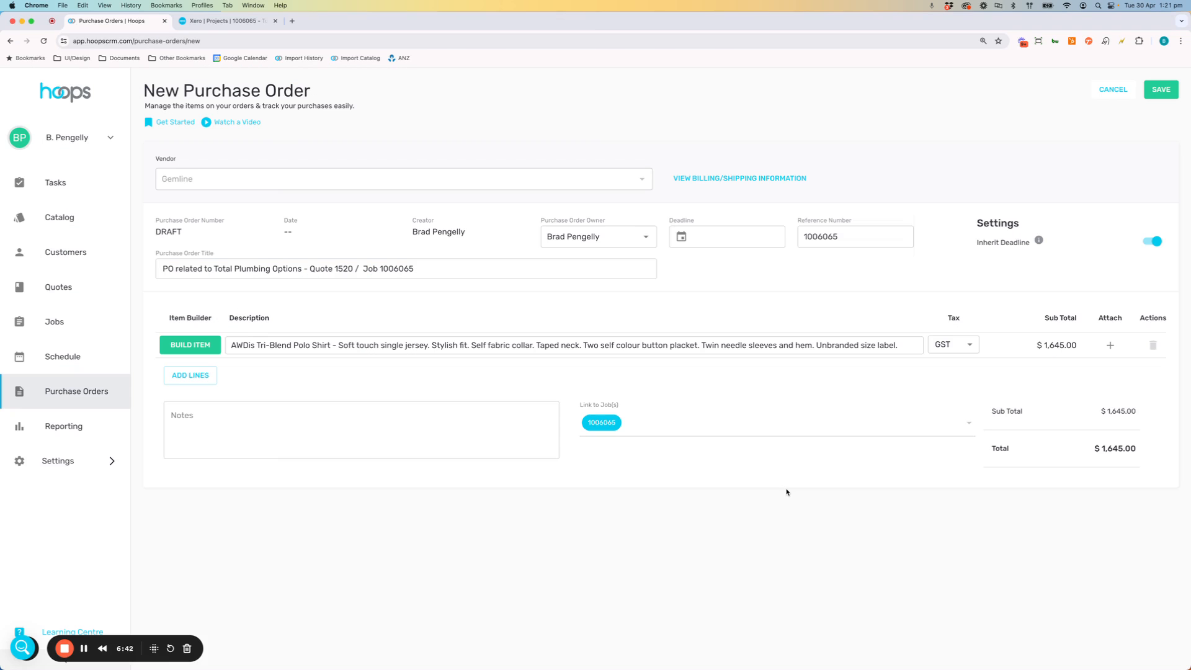
left_click(1165, 91)
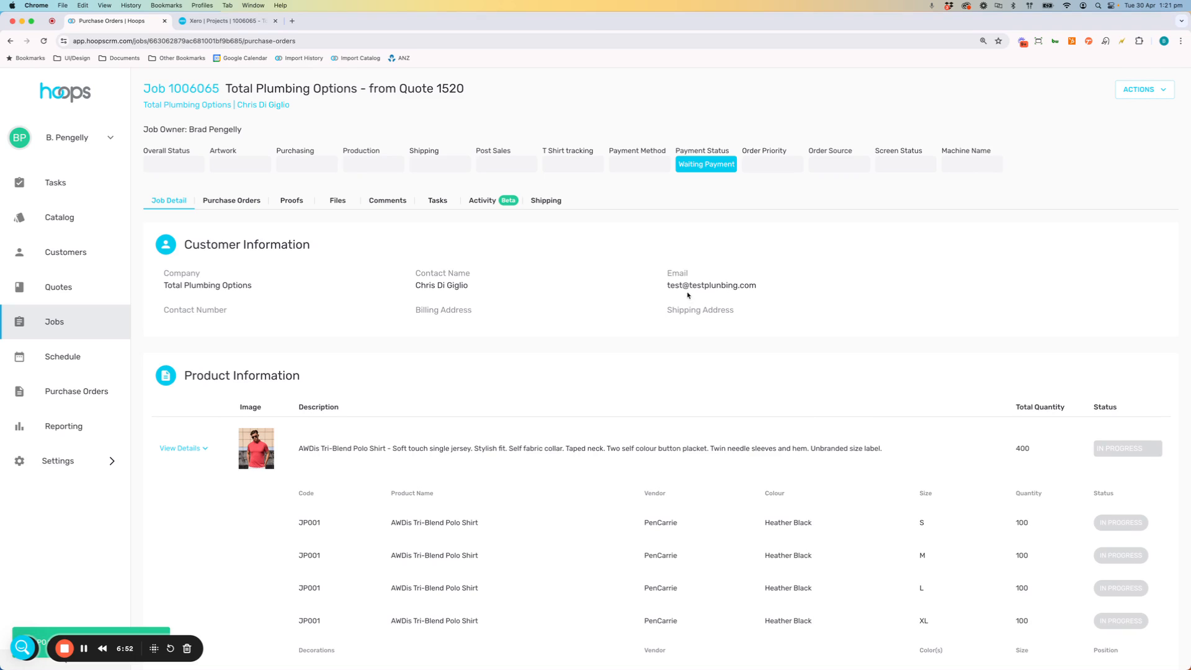
Step: Send the job's PenCarrie, Example Decoration Vendor and Gemline purchase orders to Xero and check the accounting PO number column
left_click(233, 201)
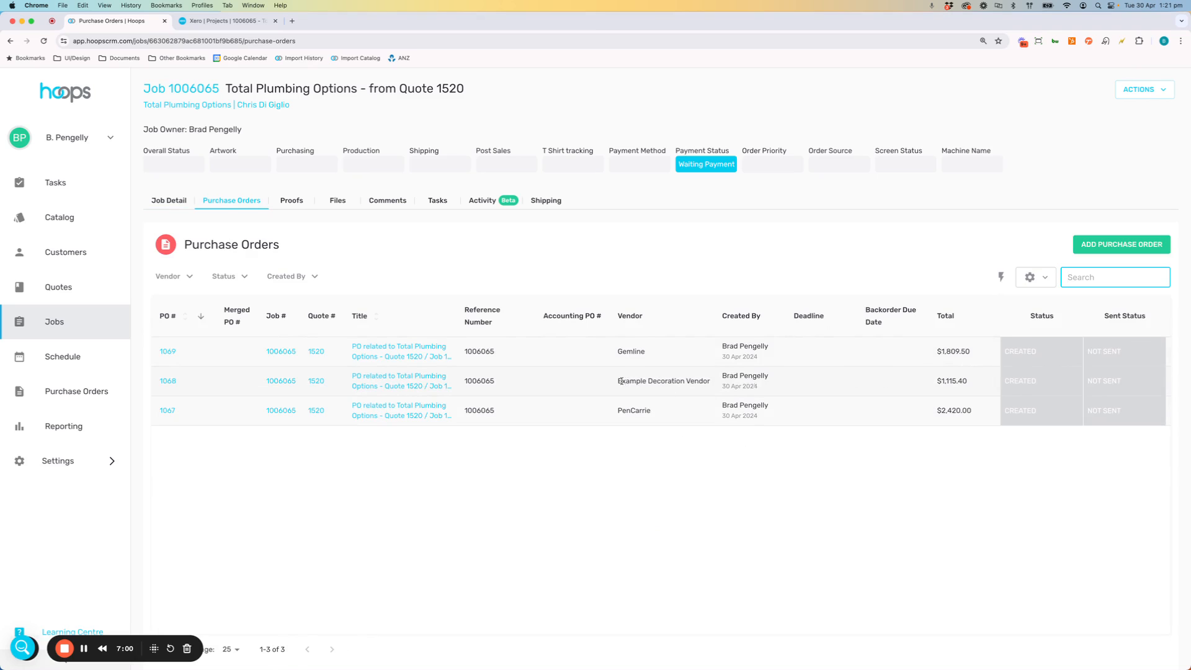
left_click_drag(621, 380, 714, 380)
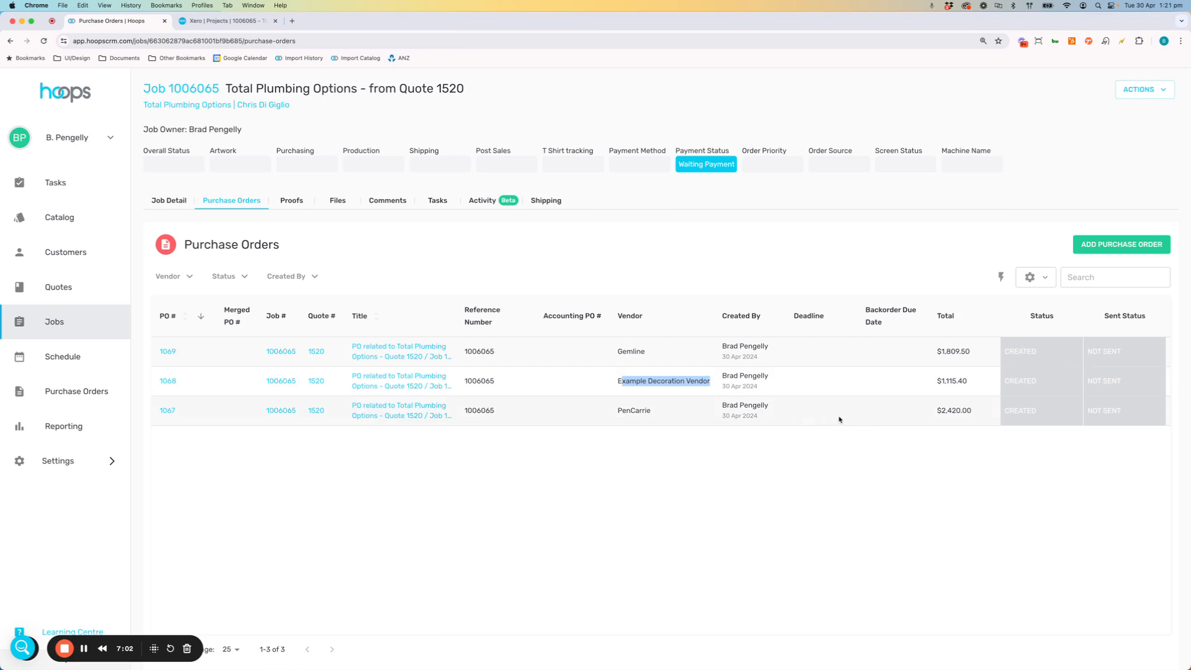
scroll(891, 411, "right", 2)
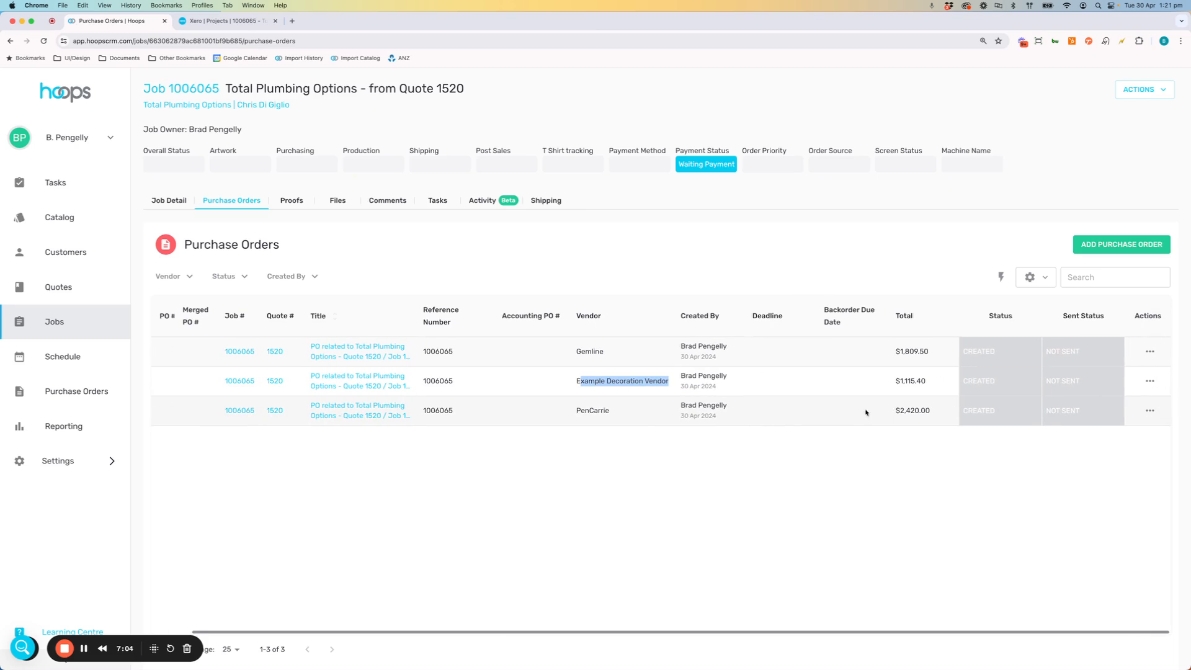
left_click(1149, 411)
left_click(1148, 507)
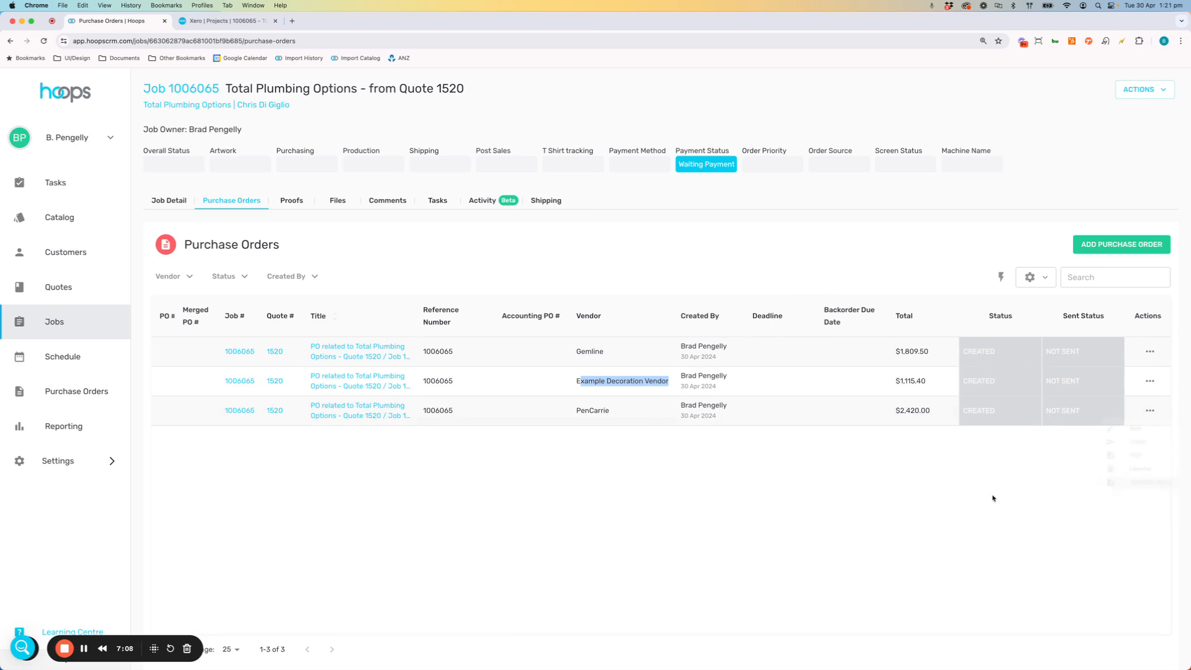
left_click(1151, 383)
left_click(1157, 475)
left_click(1149, 352)
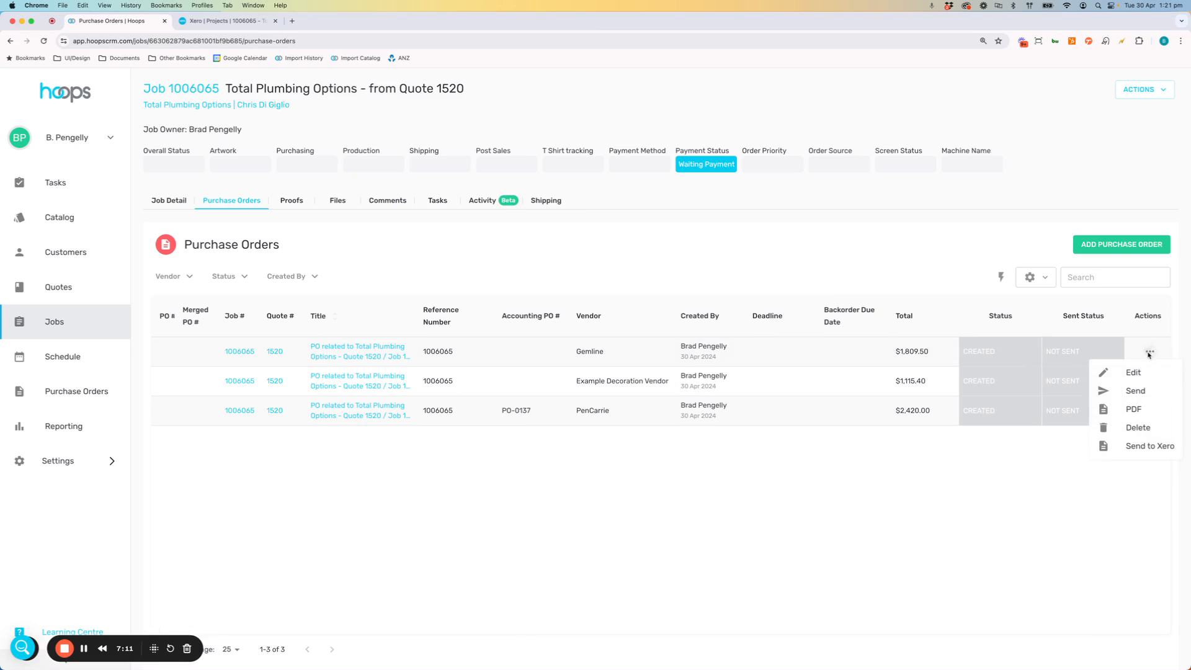
left_click(1154, 447)
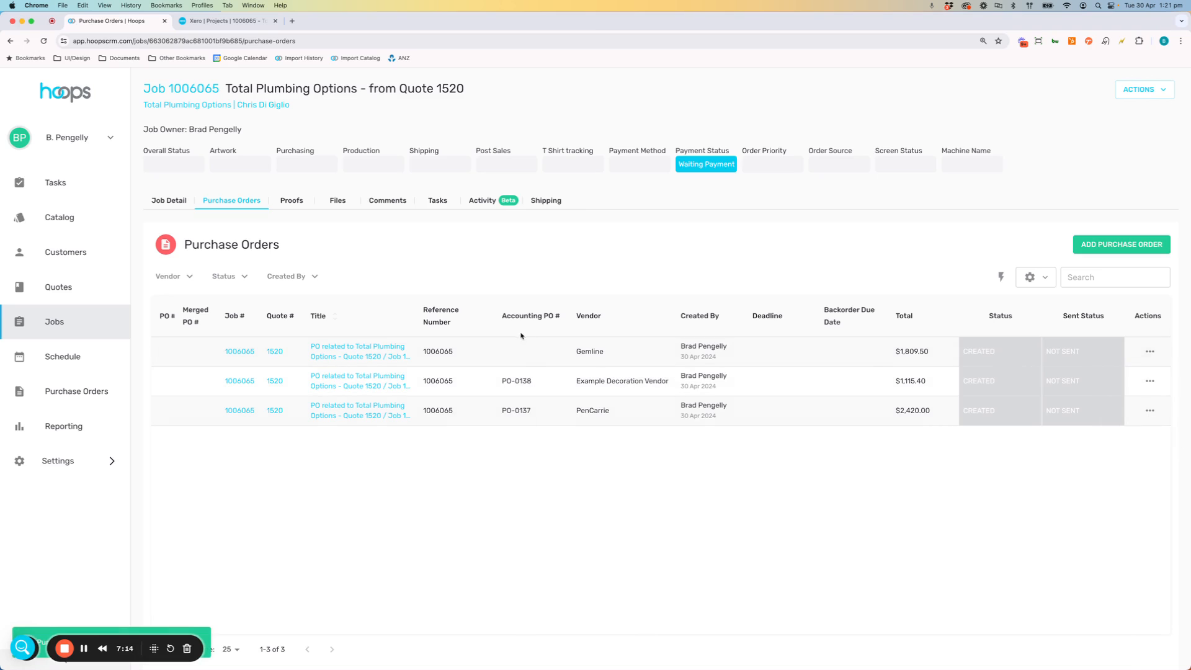
left_click_drag(502, 315, 560, 316)
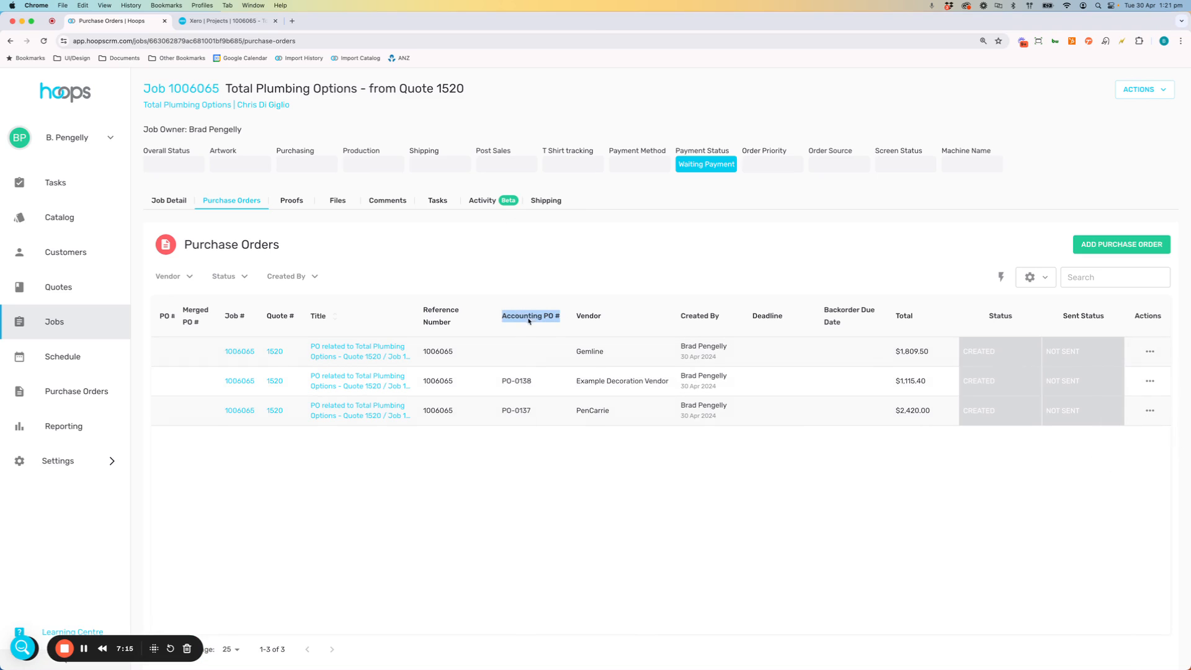
Step: Switch to Xero and examine the draft purchase orders received for job 1006065
left_click(236, 22)
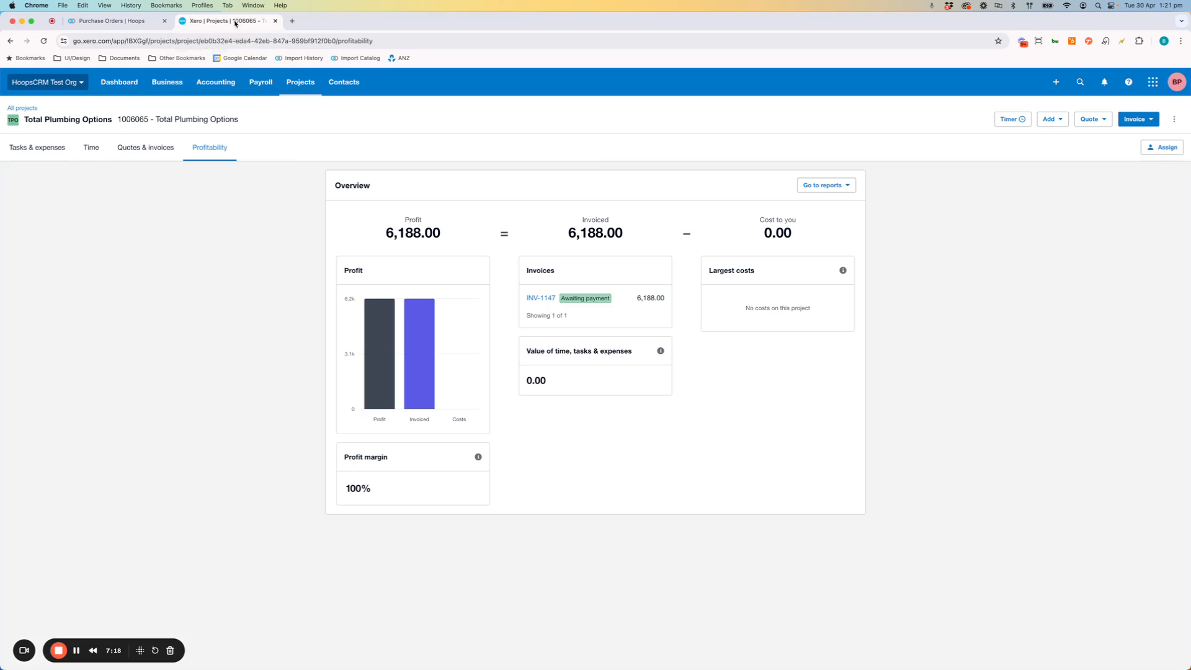
left_click(173, 83)
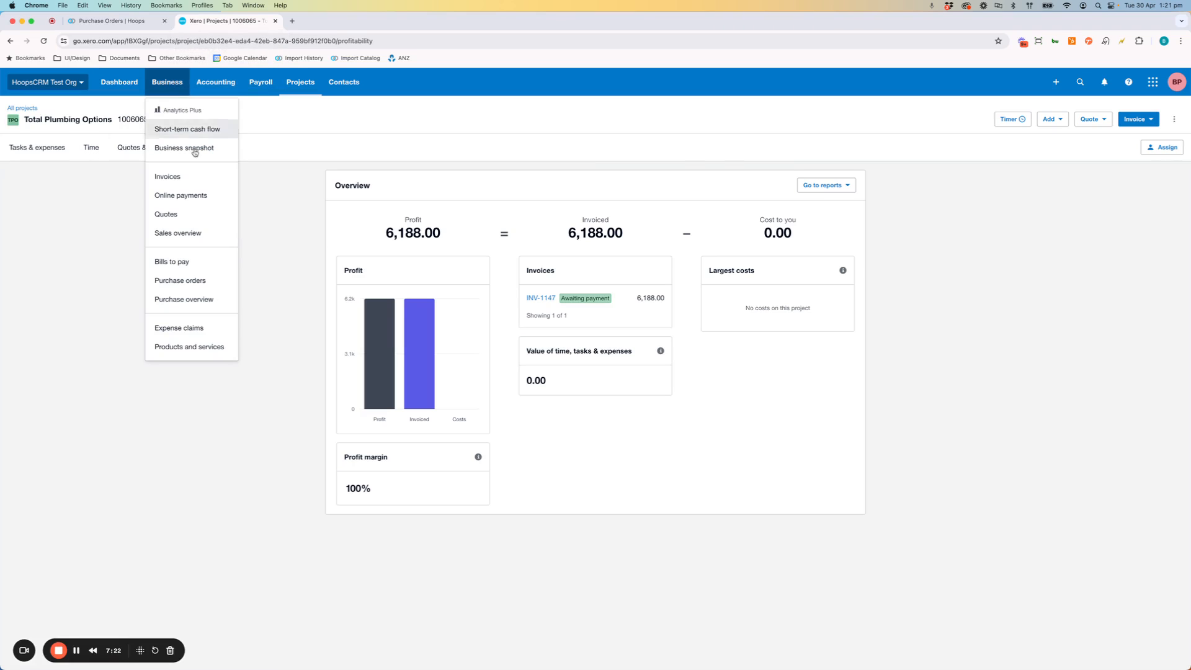
left_click(186, 281)
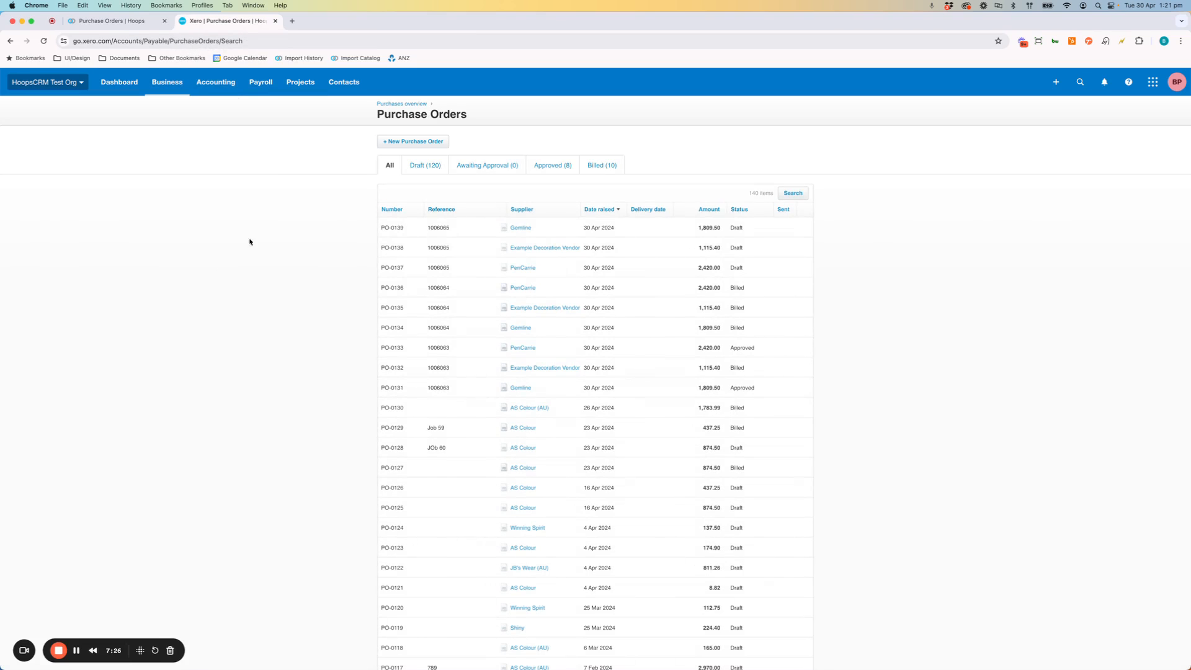
left_click(428, 166)
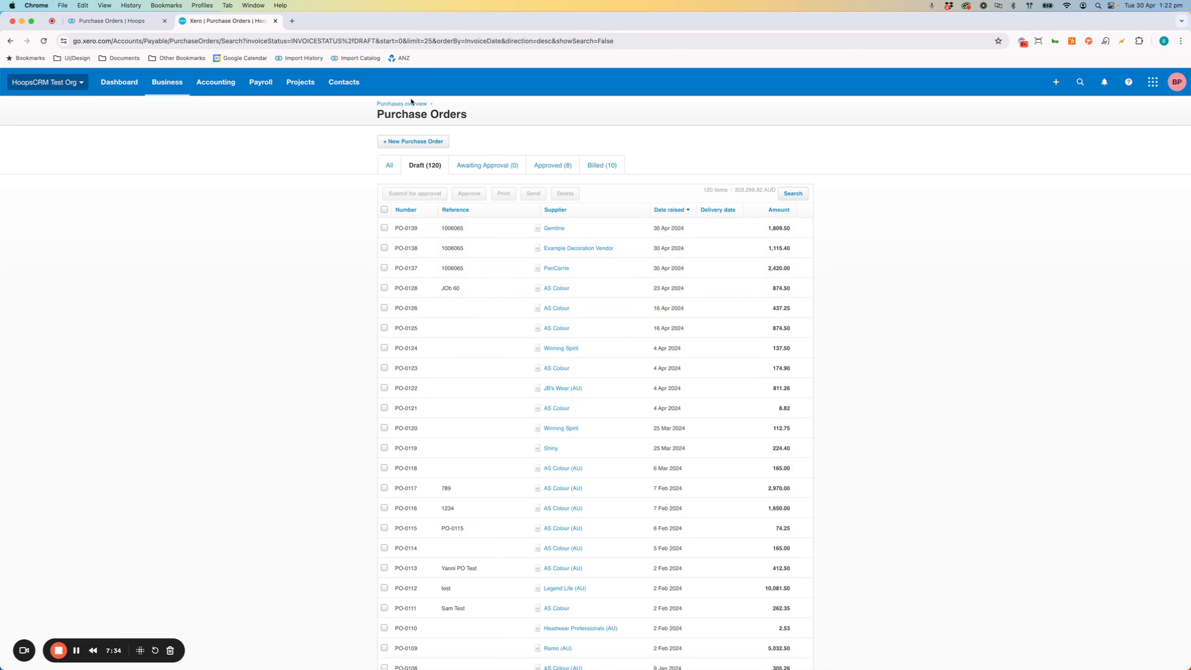
Step: Switch to Hoops, reopen job 1006065 from the job board and check the reference numbers on its purchase orders
left_click(117, 23)
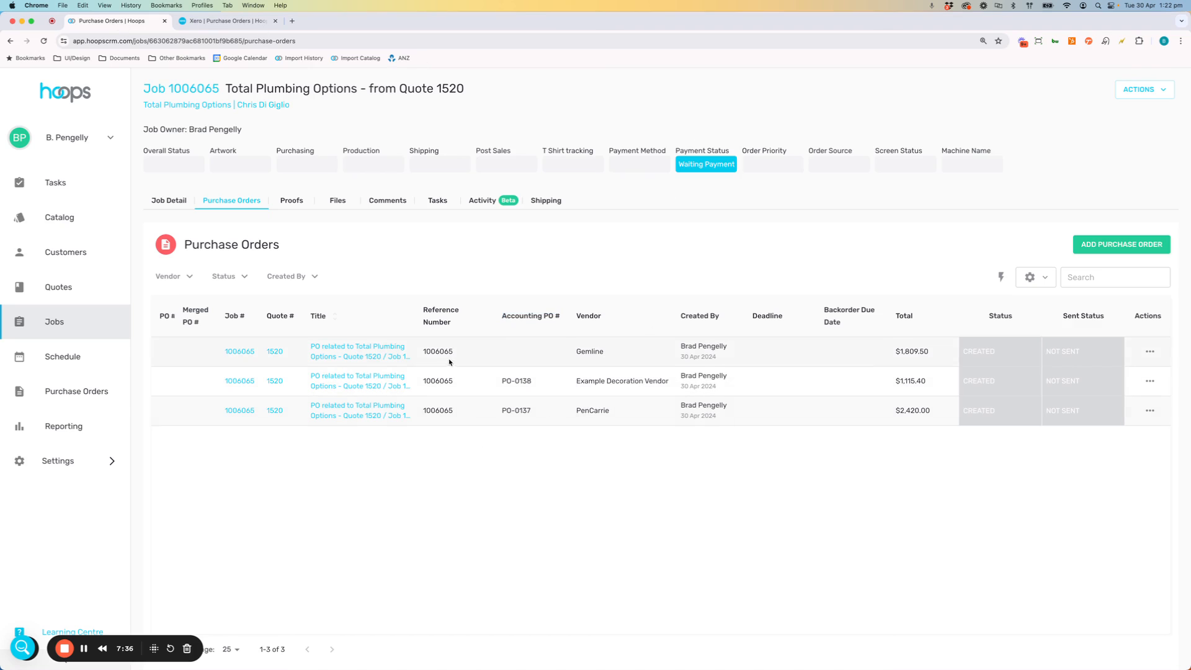
double_click(425, 352)
left_click(62, 327)
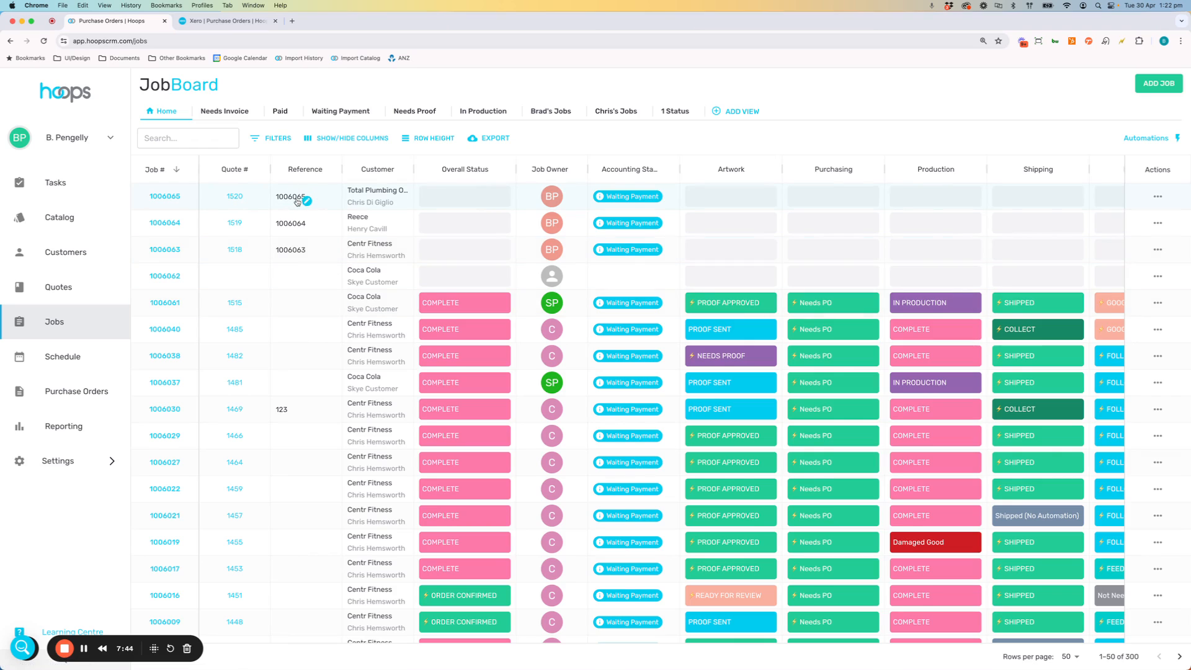
left_click(170, 197)
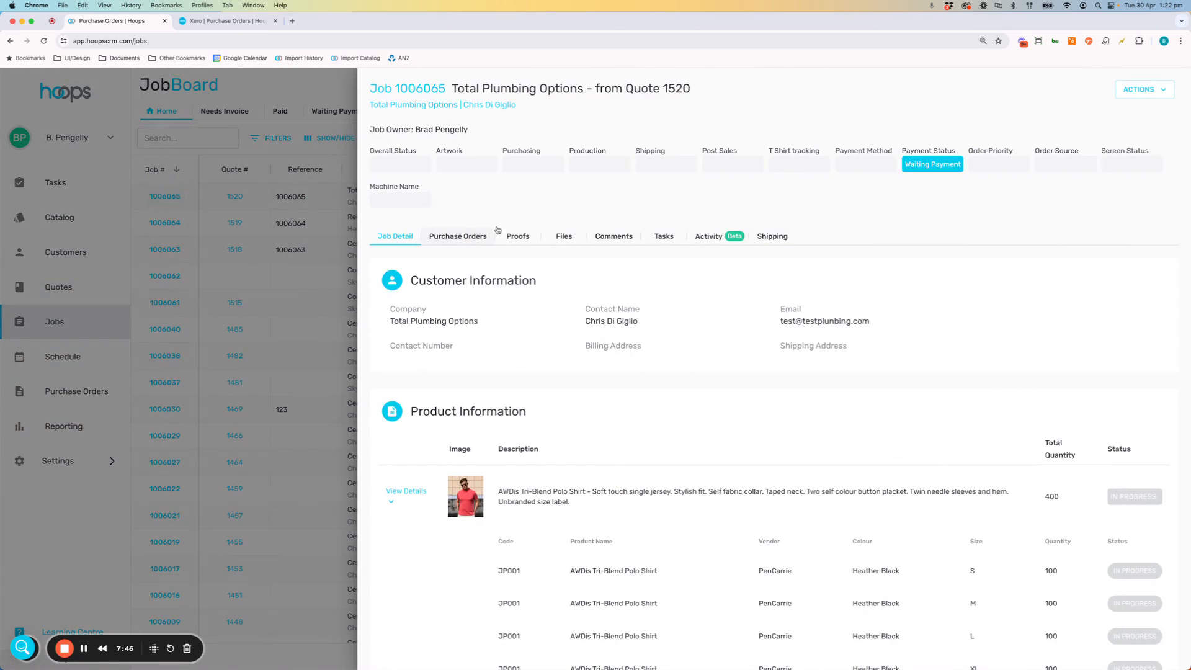
left_click(465, 240)
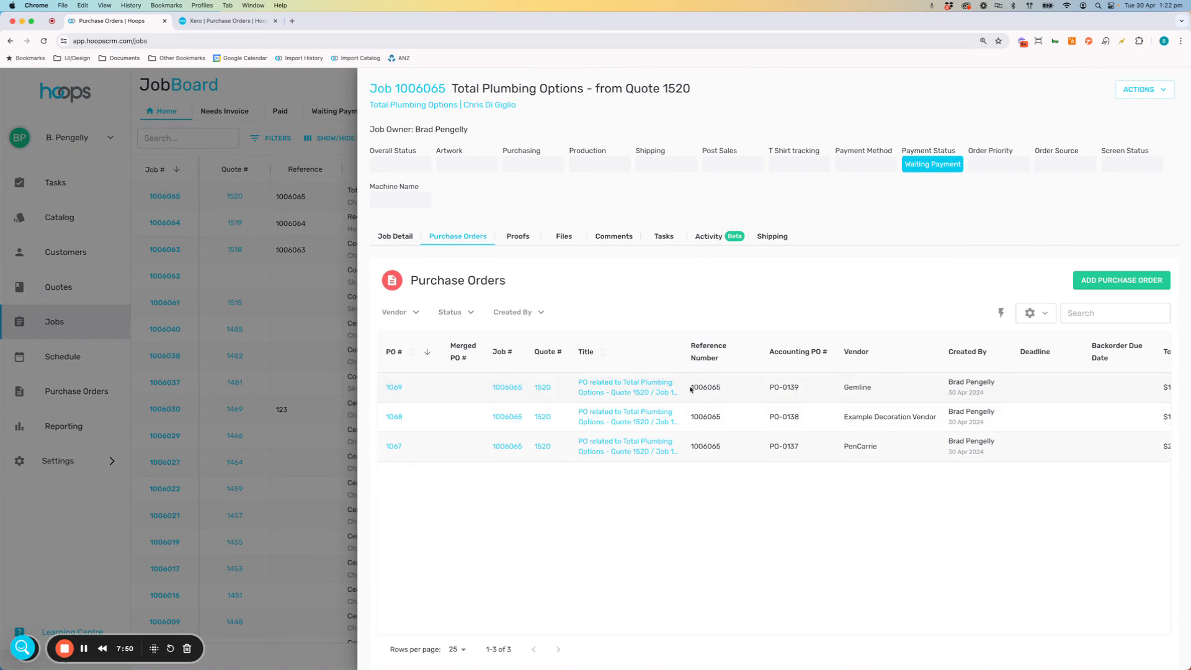
left_click_drag(691, 387, 728, 390)
Step: Switch to Xero, approve the draft PenCarrie purchase order and mark it as billed, copying it to a draft bill
left_click(233, 23)
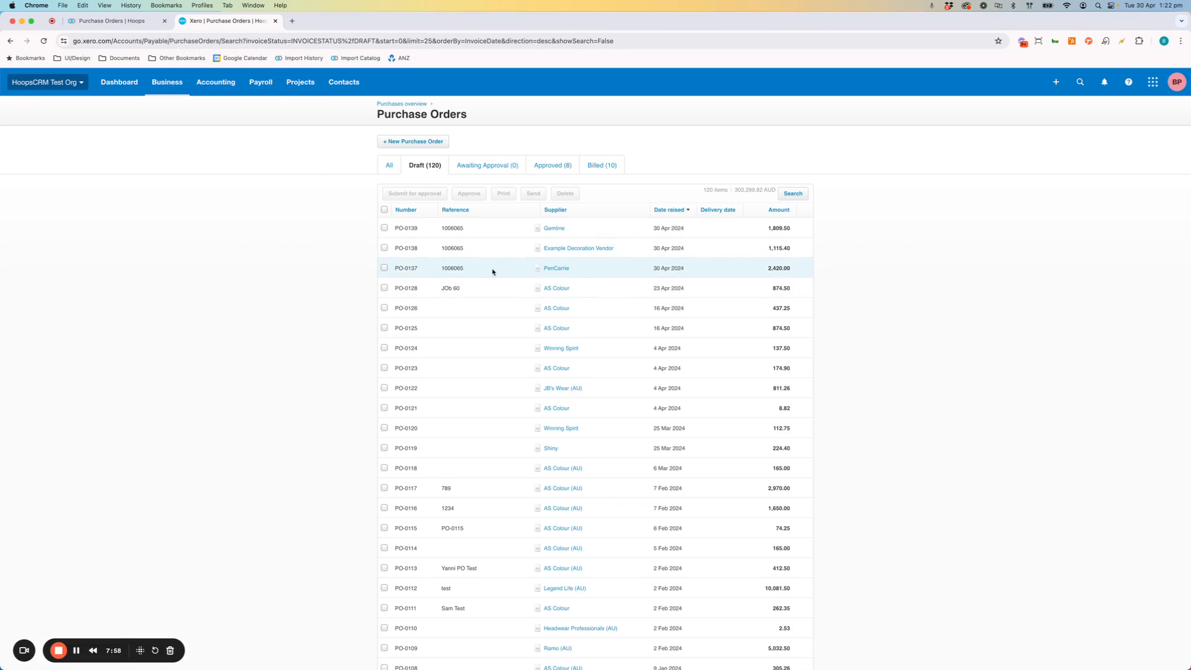
left_click(560, 270)
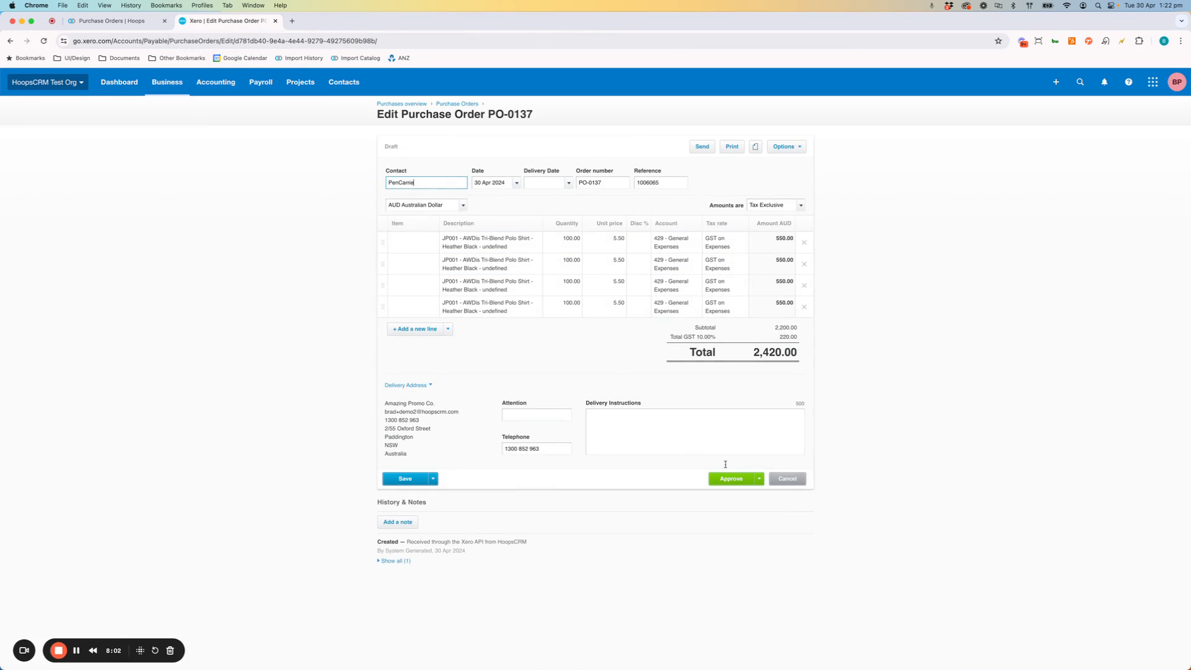
left_click(735, 481)
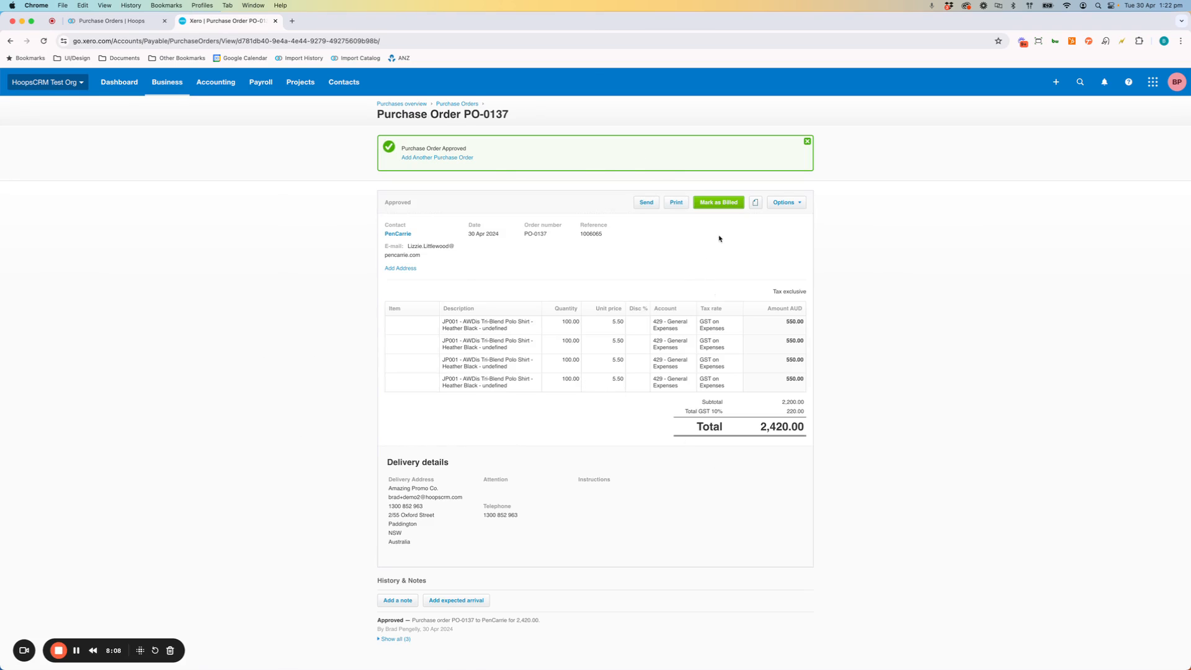
left_click(721, 206)
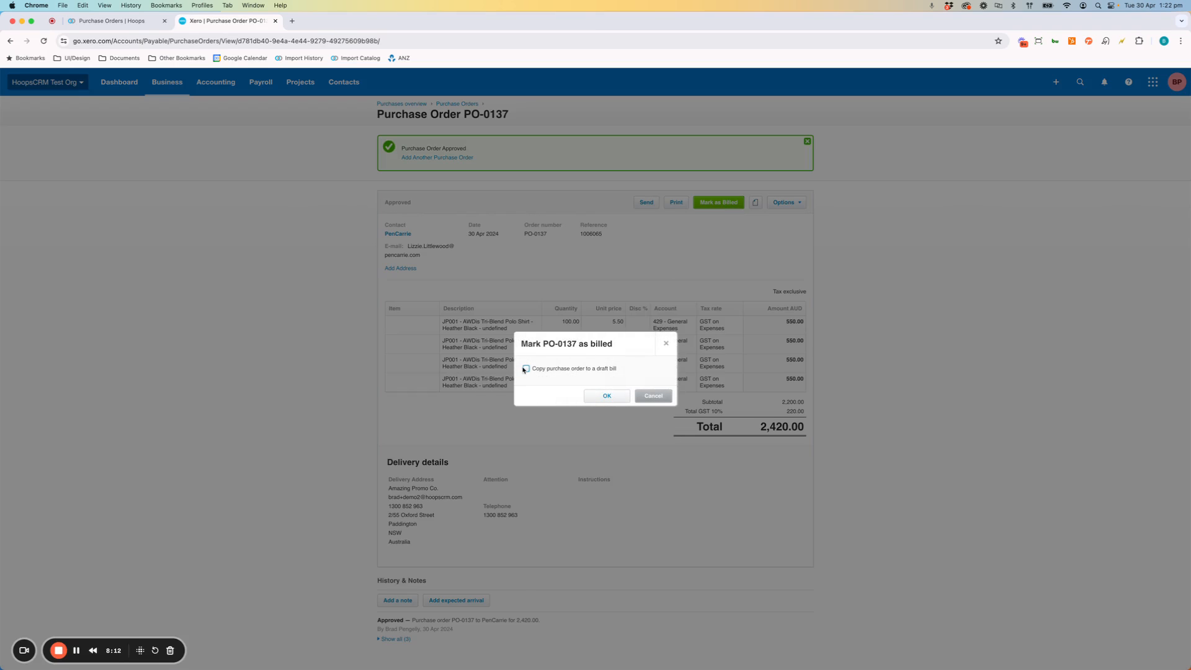
left_click(526, 370)
left_click(603, 395)
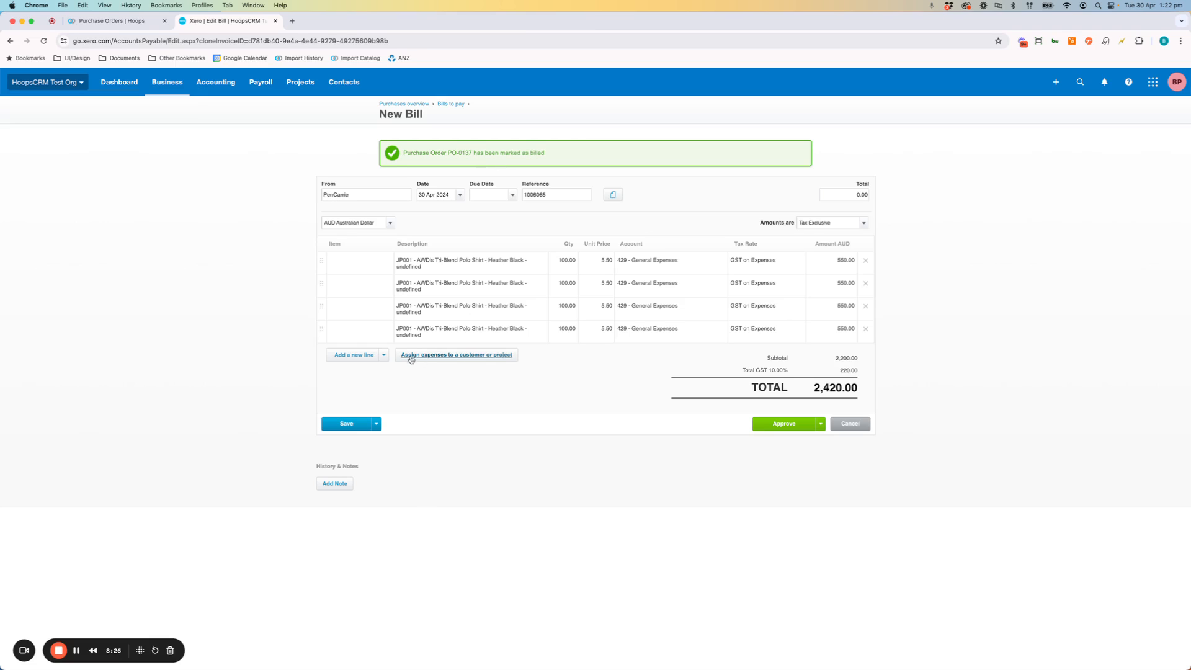
Step: Assign all expense lines of the PenCarrie bill to project 1006065 - Total Plumbing Options and save the bill
left_click(467, 356)
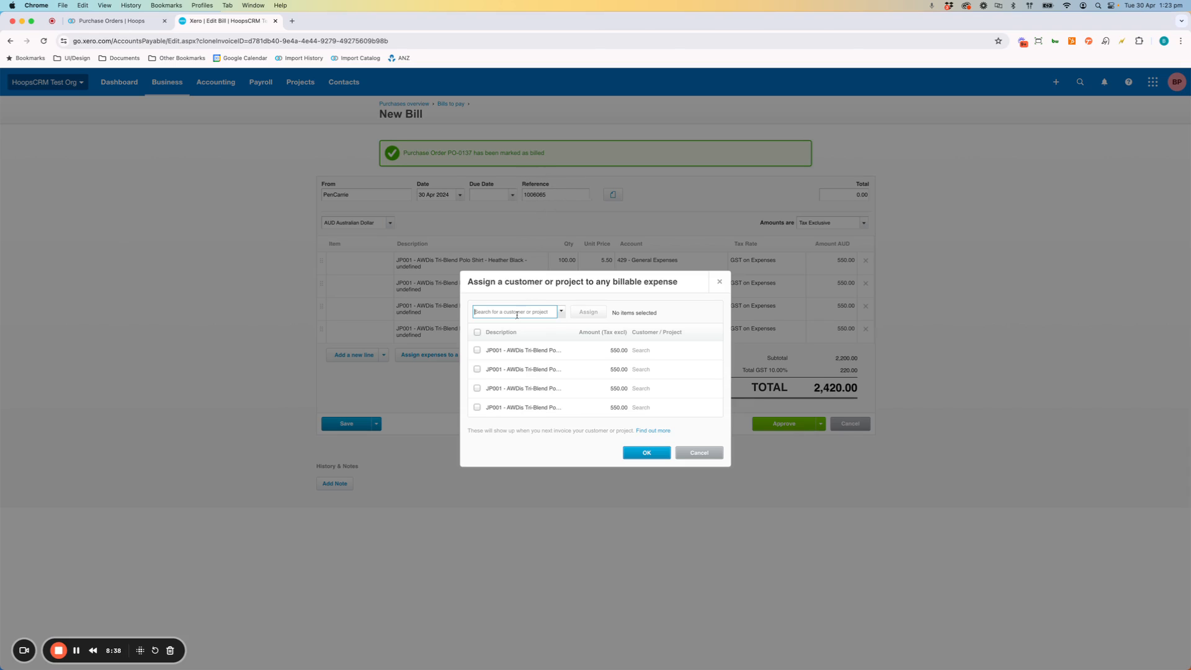
type("1006065")
left_click(541, 354)
left_click(477, 333)
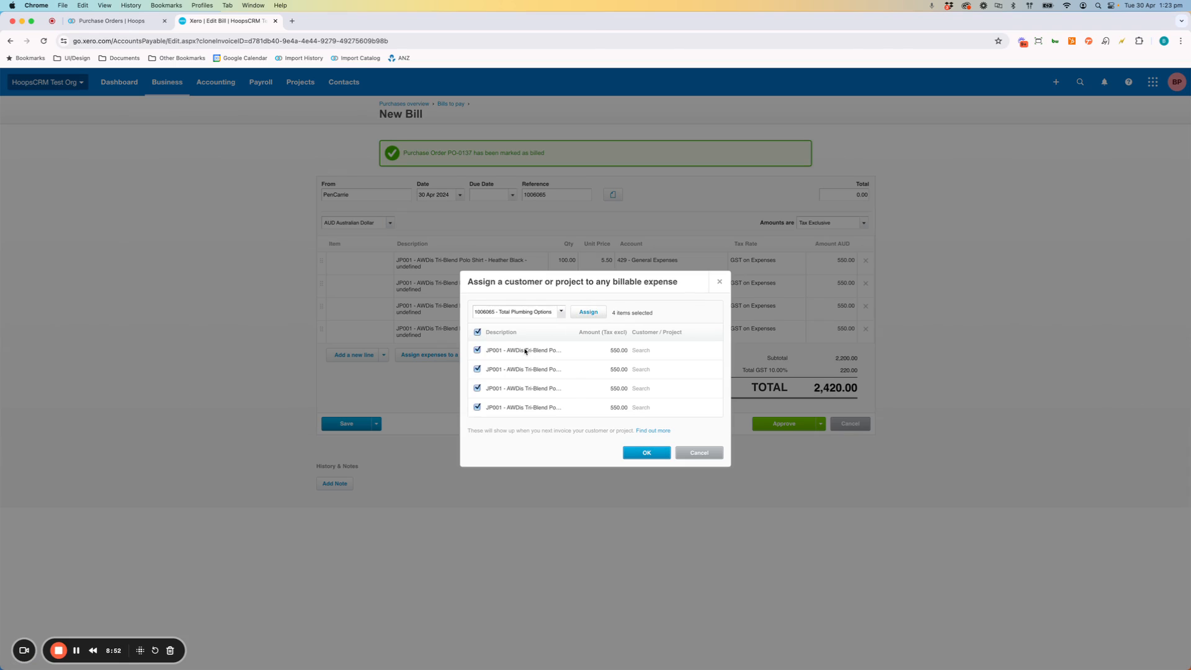
left_click(591, 314)
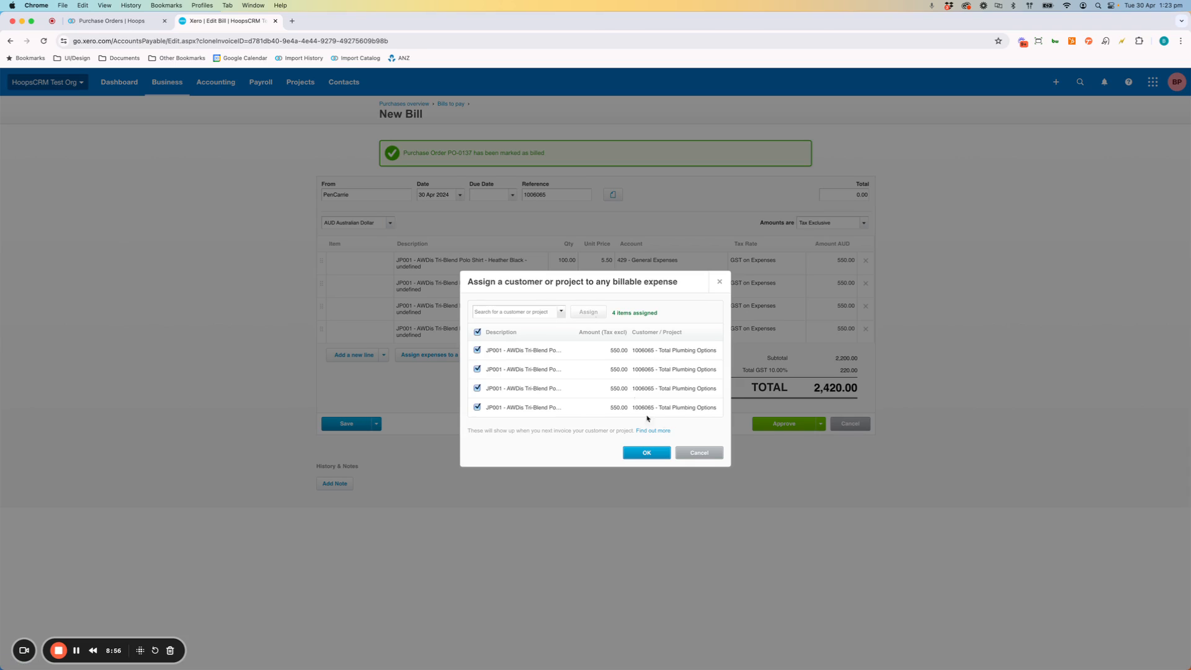
left_click(665, 457)
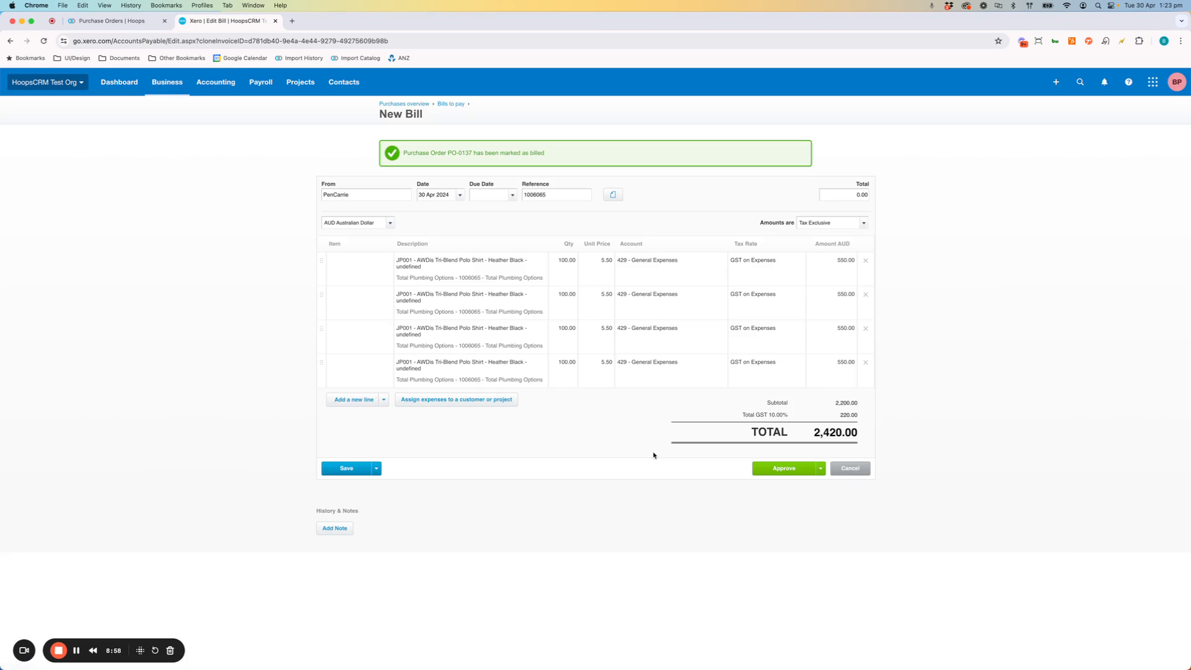
left_click(331, 471)
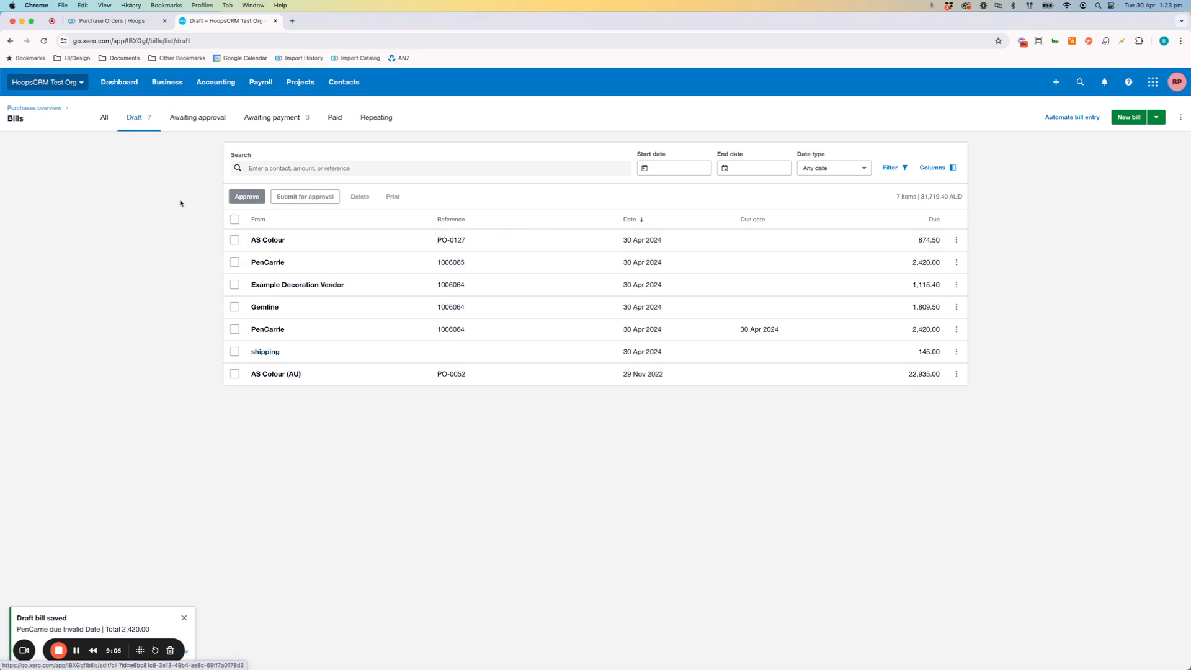
Step: Open the Gemline purchase order for job 1006065 from the draft purchase orders and approve it
left_click(167, 82)
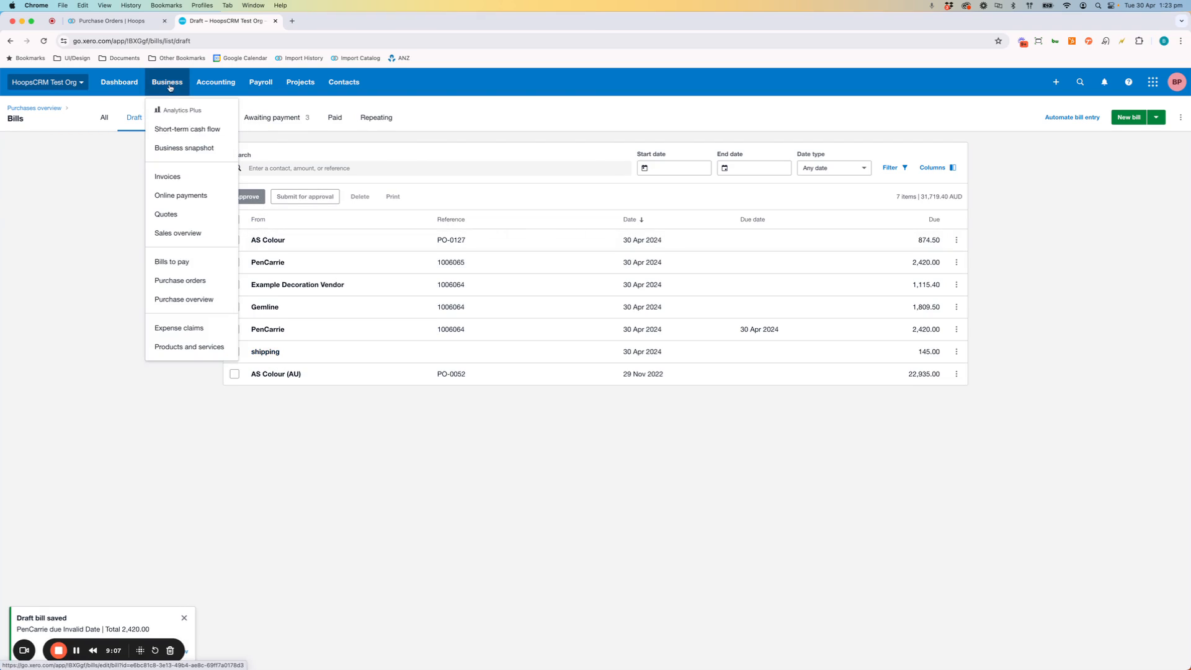
left_click(197, 279)
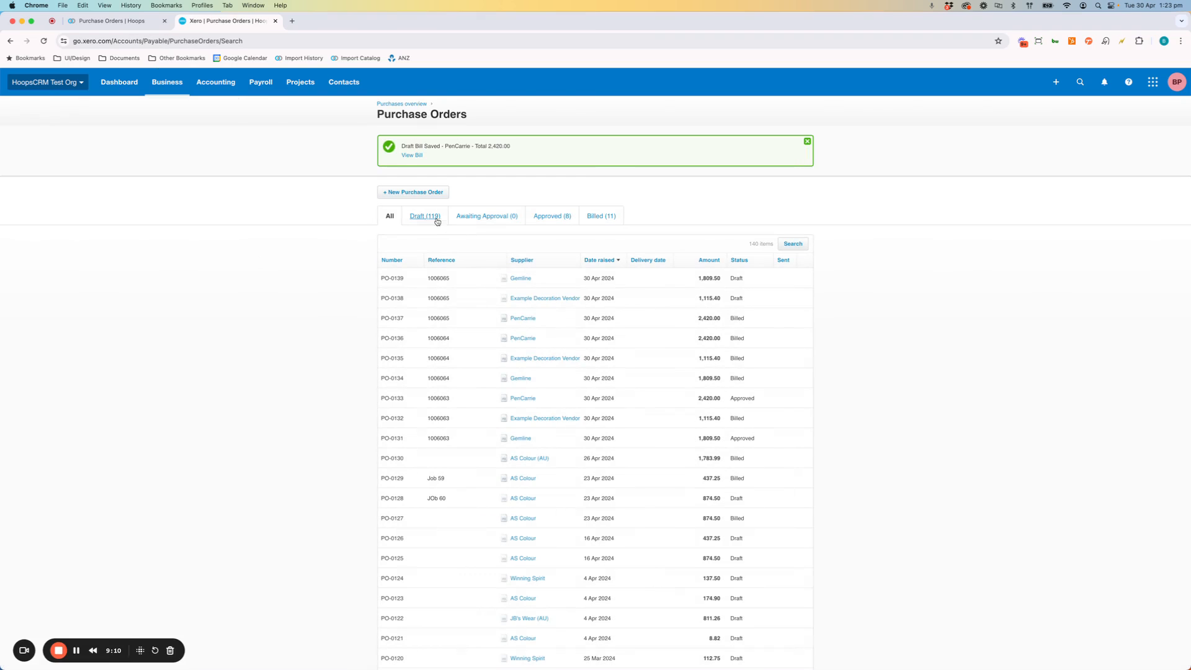
left_click(425, 217)
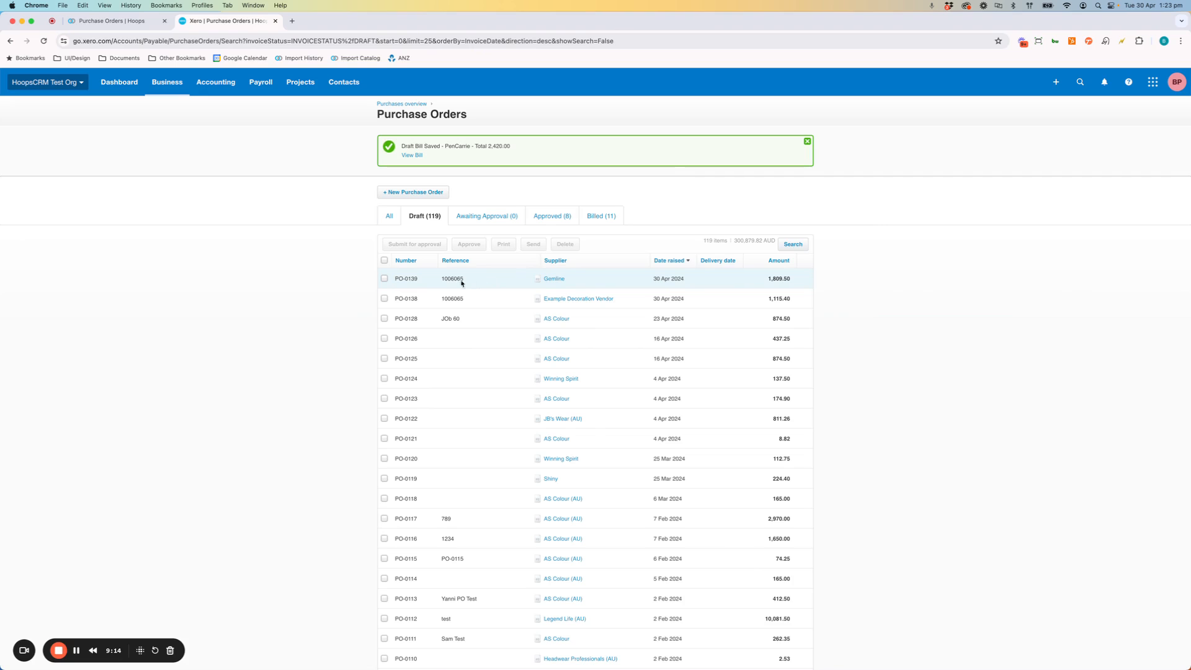
left_click(550, 280)
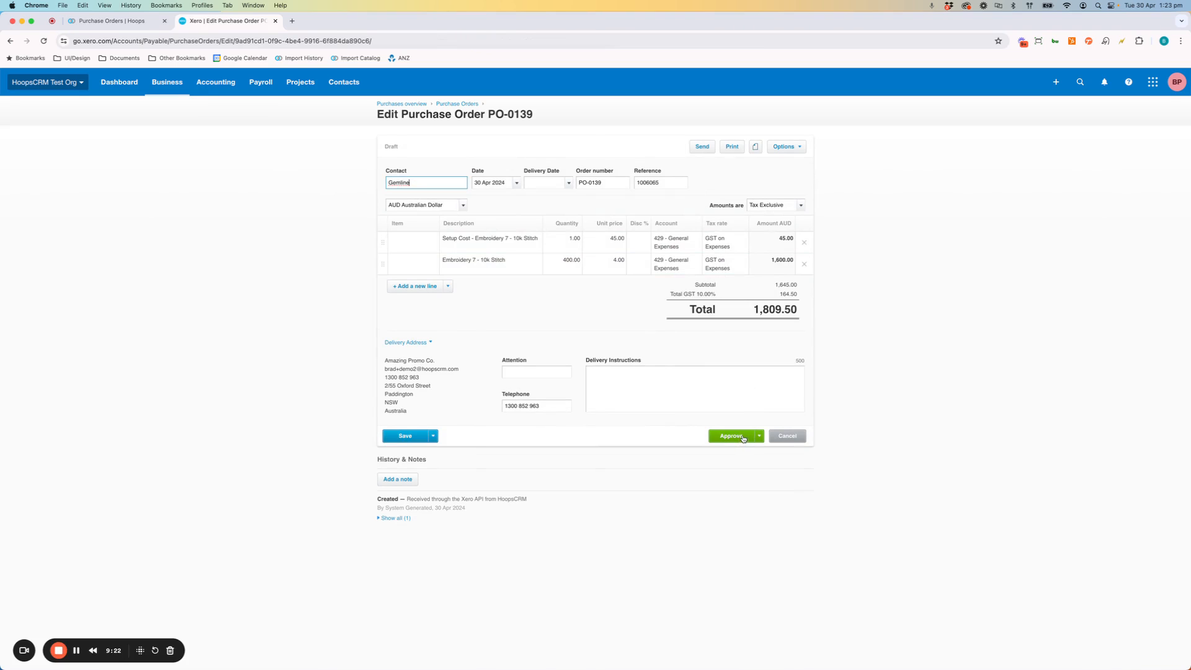
left_click(741, 439)
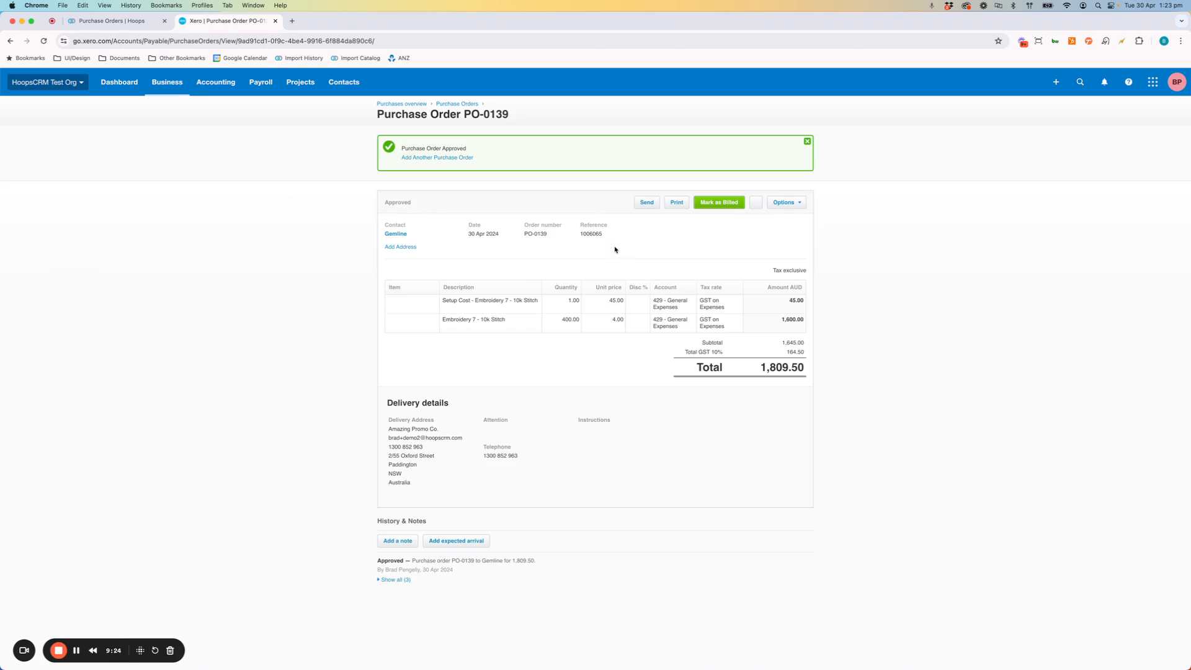
Step: Mark the approved Gemline purchase order as billed, copying it to a draft bill
left_click(717, 203)
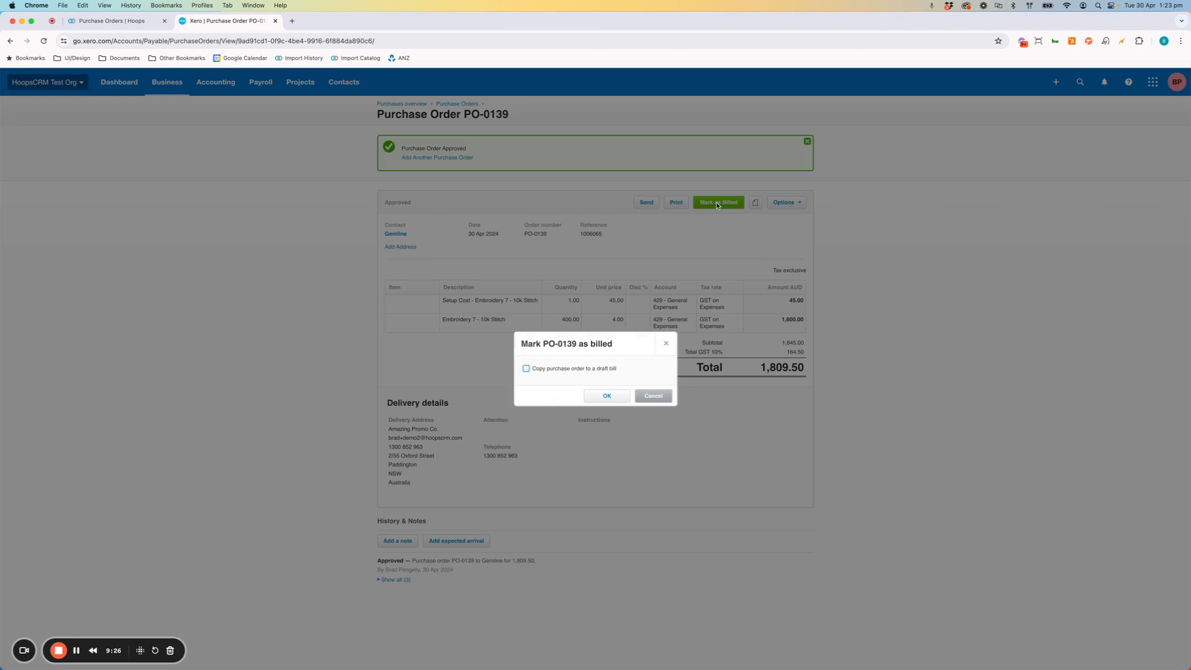
left_click(606, 368)
left_click(606, 397)
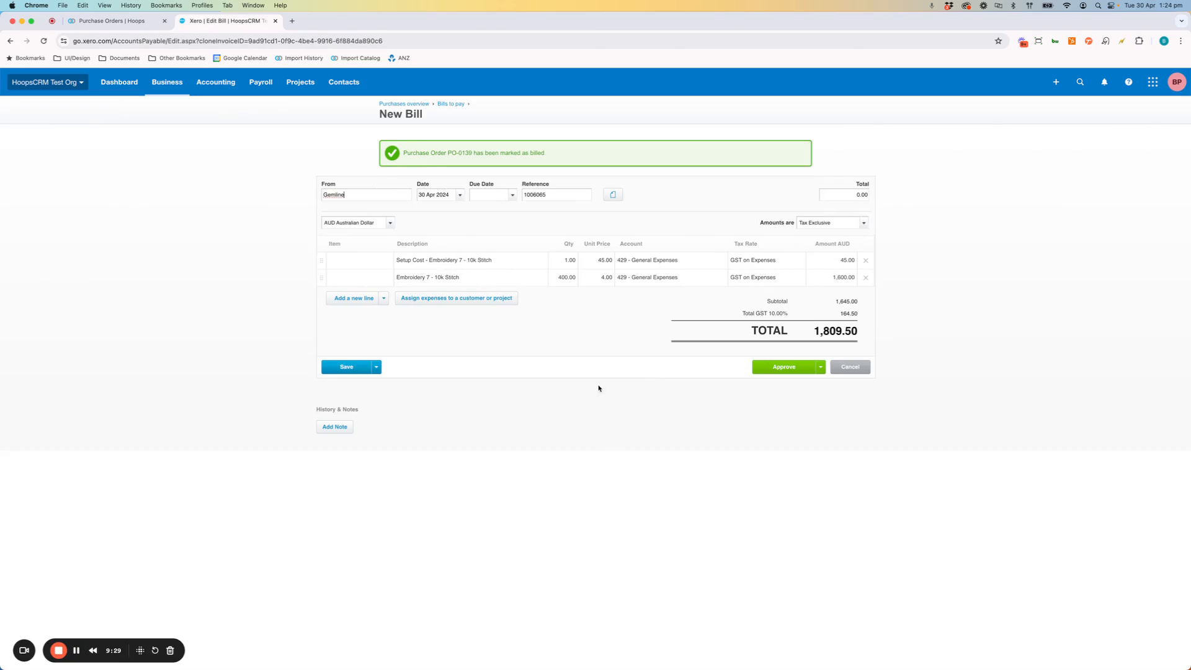
Step: Assign both Gemline bill lines to project 1006065 - Total Plumbing Options and save the bill as a draft
left_click(484, 298)
type("1006065")
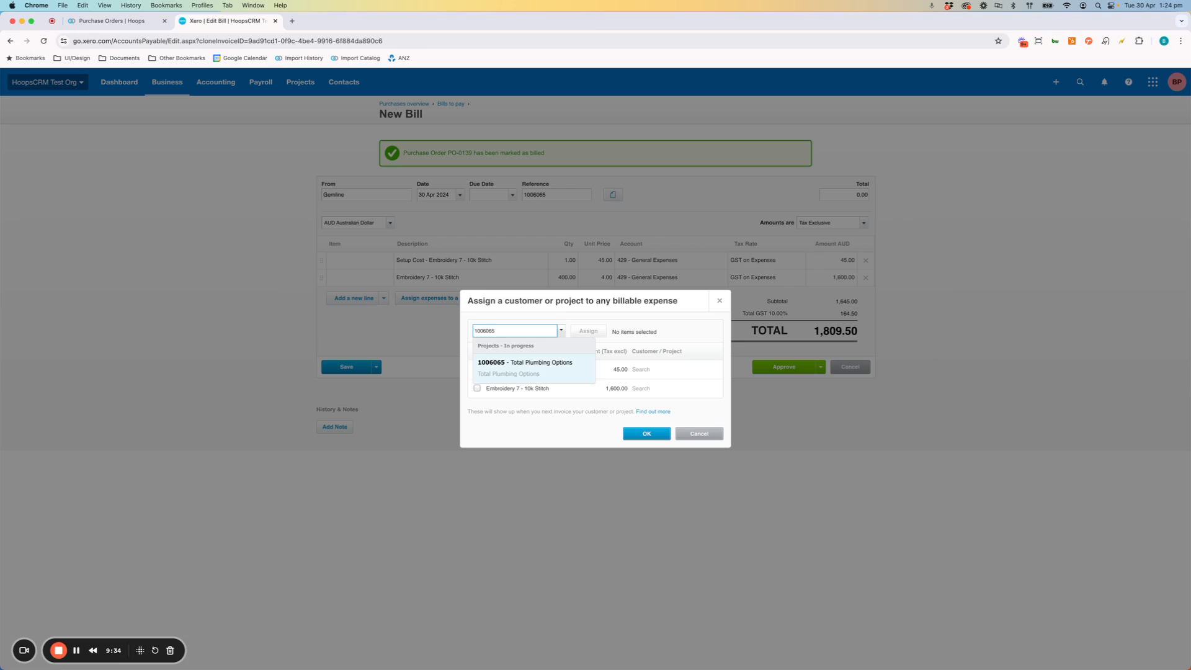
left_click(545, 372)
left_click(477, 352)
left_click(587, 331)
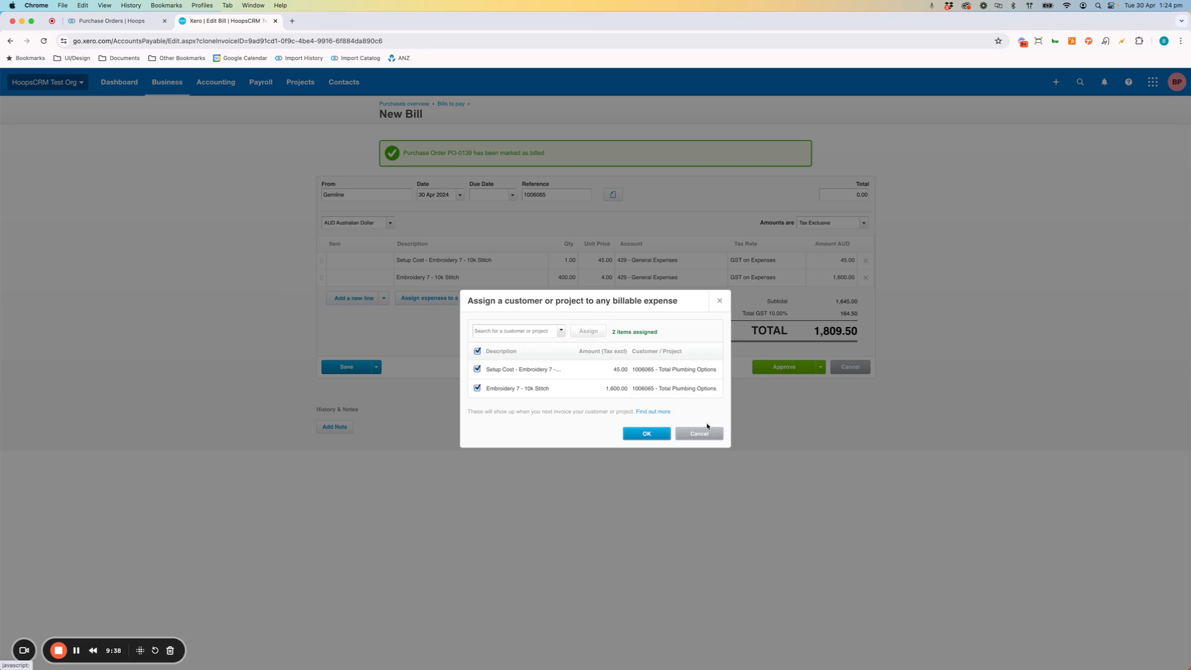
left_click(646, 433)
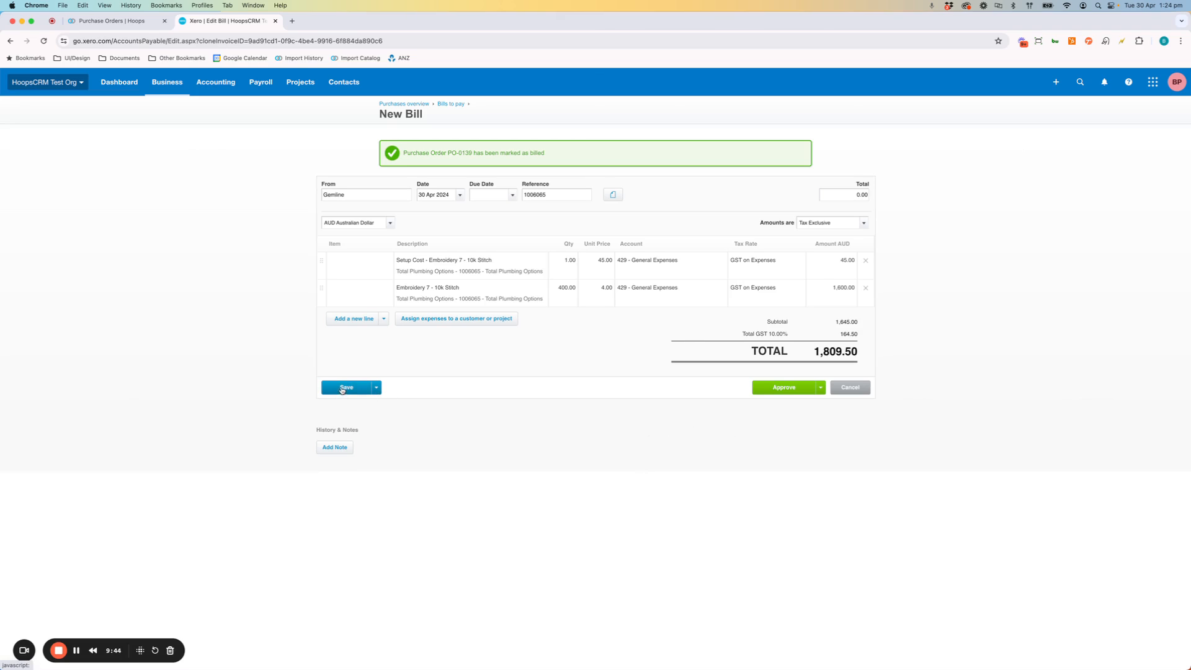
left_click(345, 387)
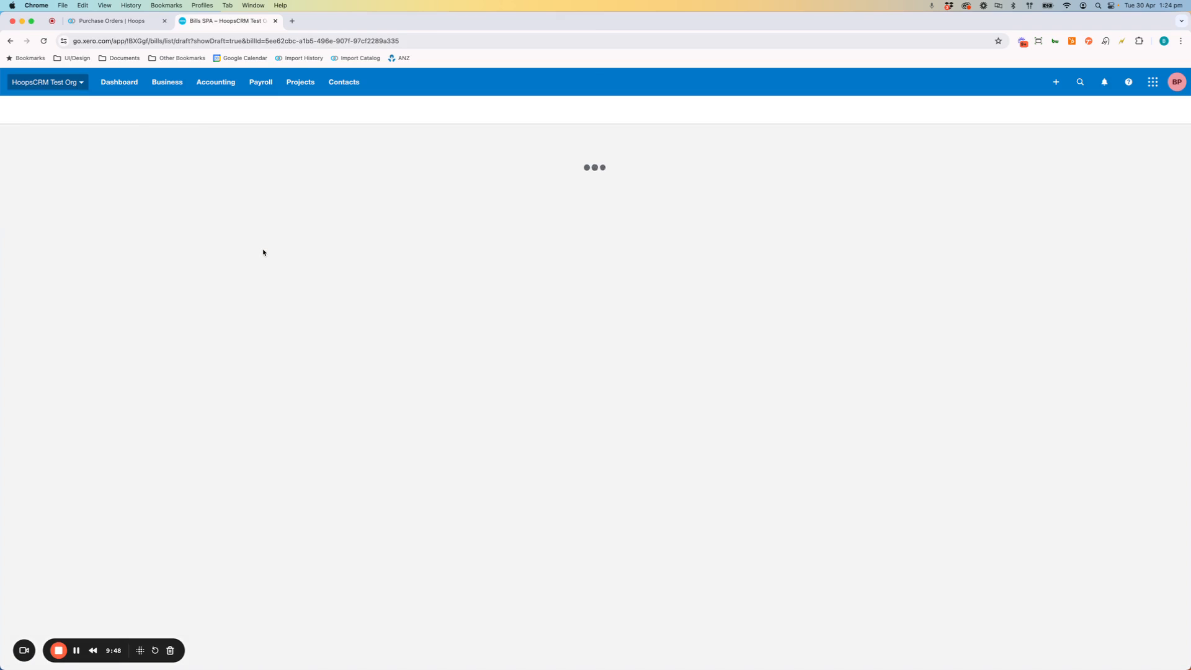
Step: Open the Example Decoration Vendor purchase order for job 1006065 from the draft purchase orders
left_click(166, 83)
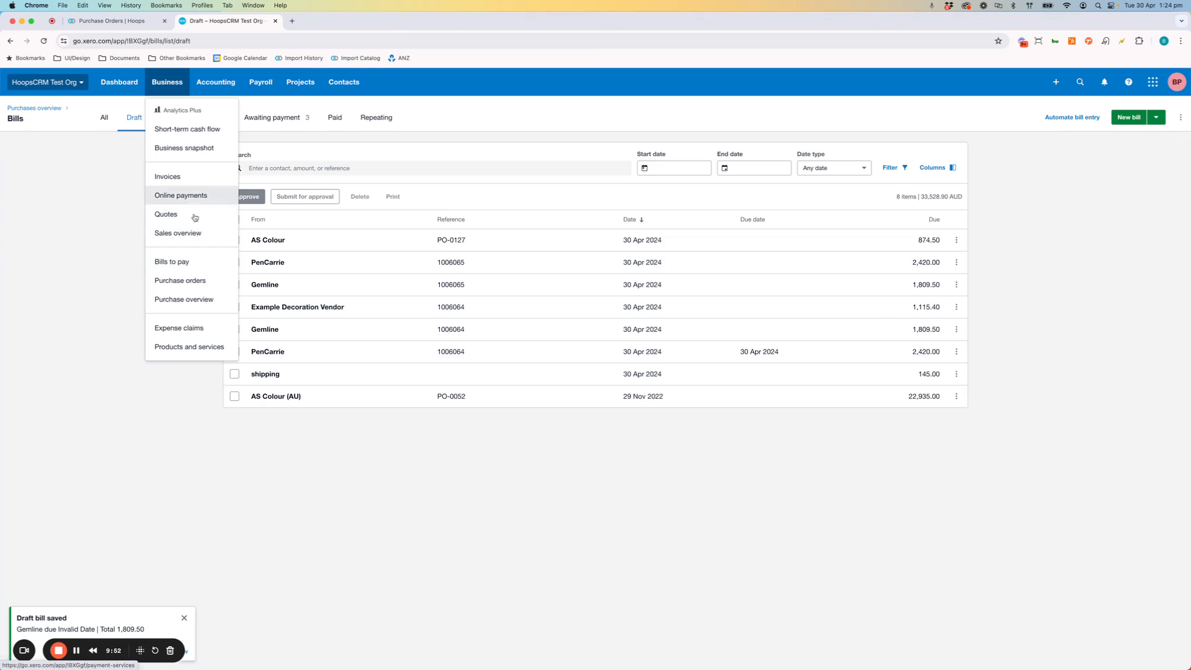
left_click(196, 281)
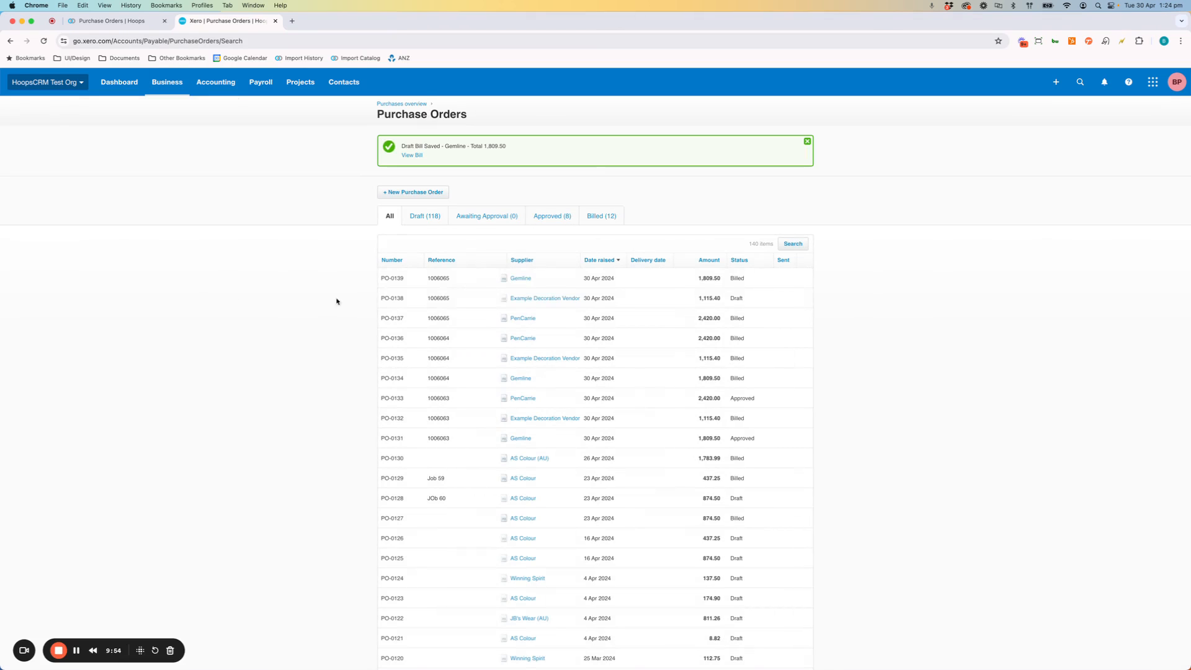
left_click(444, 220)
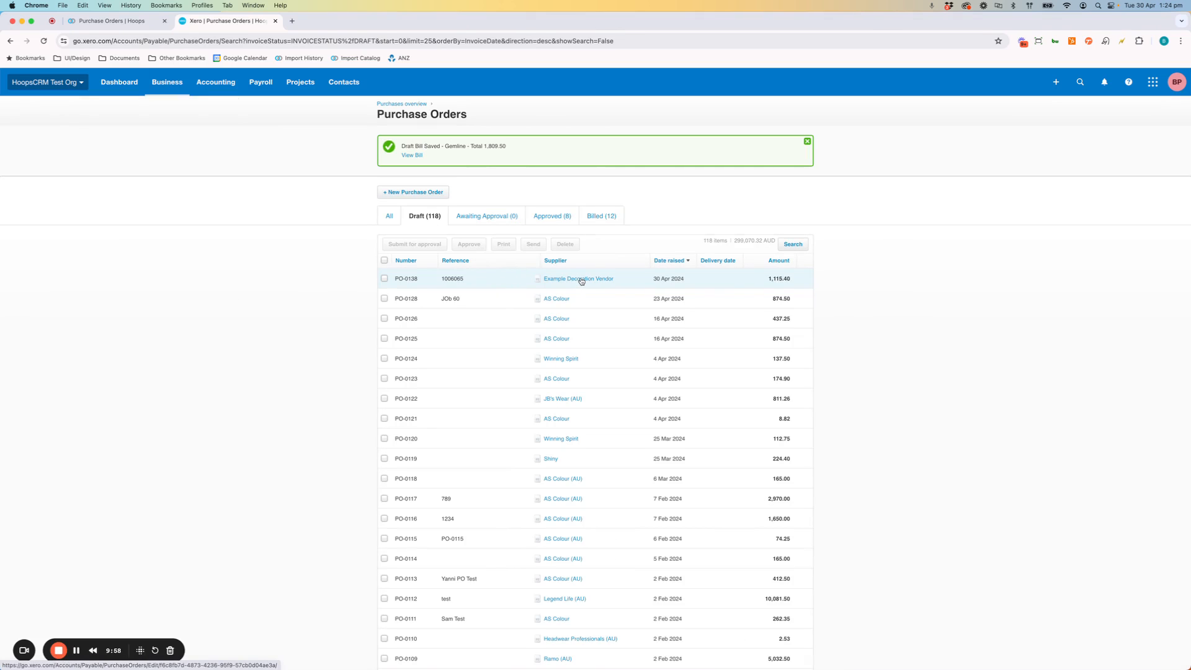
left_click(581, 281)
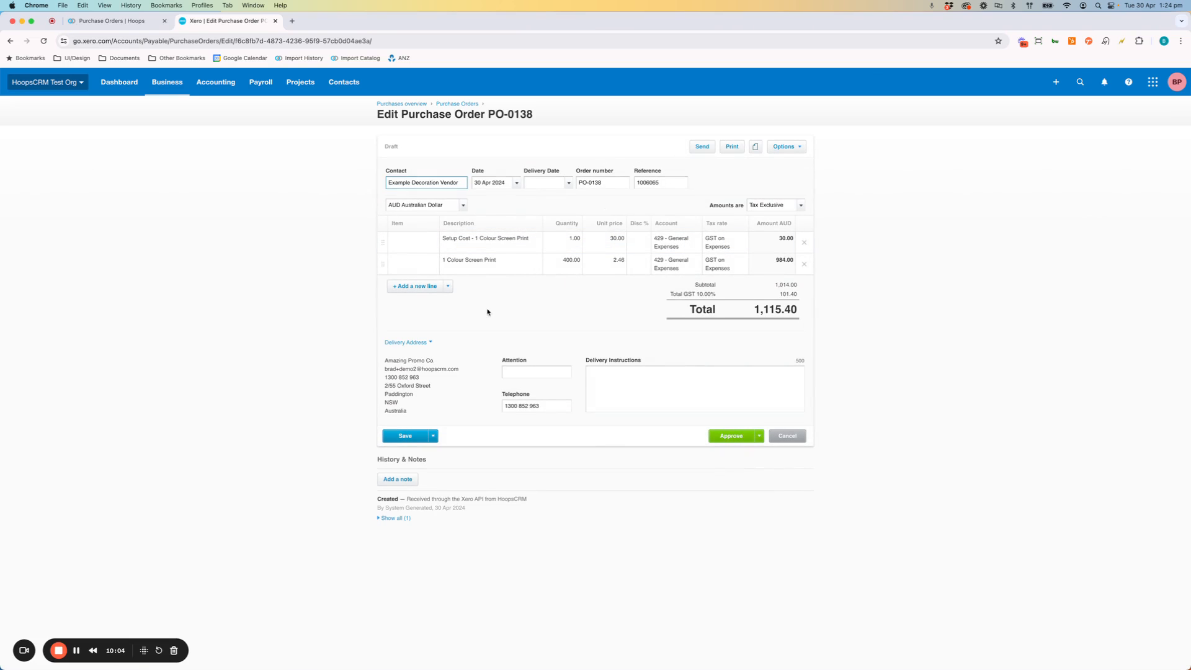
Step: Approve the Example Decoration Vendor purchase order and mark it as billed, copying it to a draft bill
left_click(730, 436)
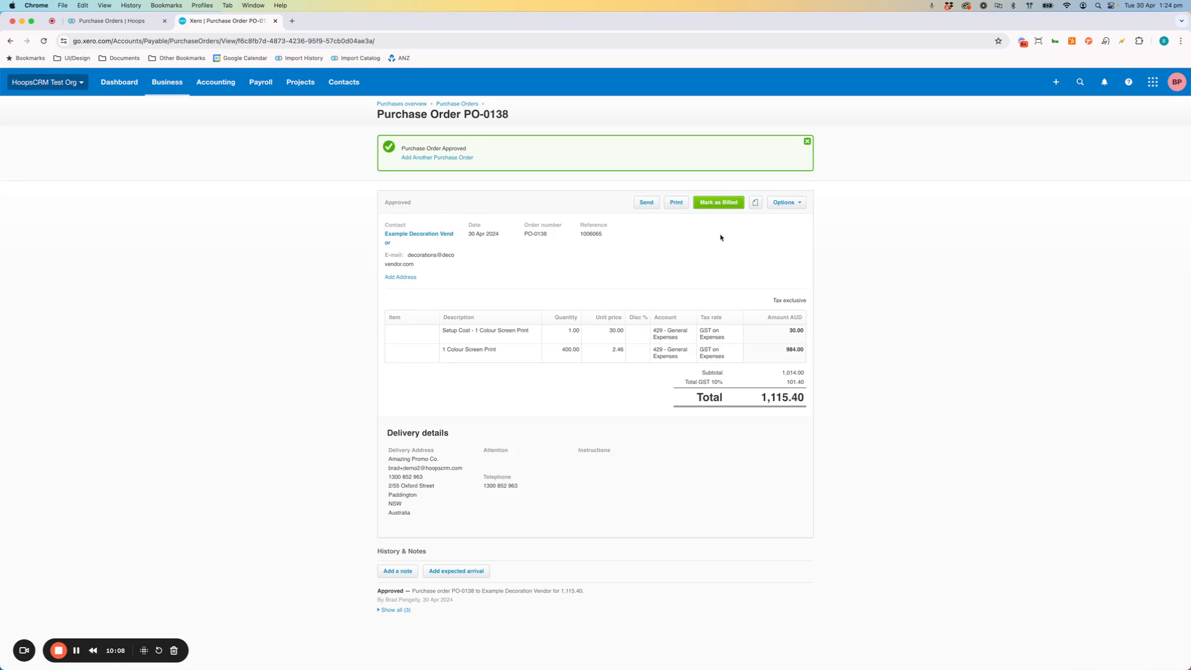
left_click(722, 205)
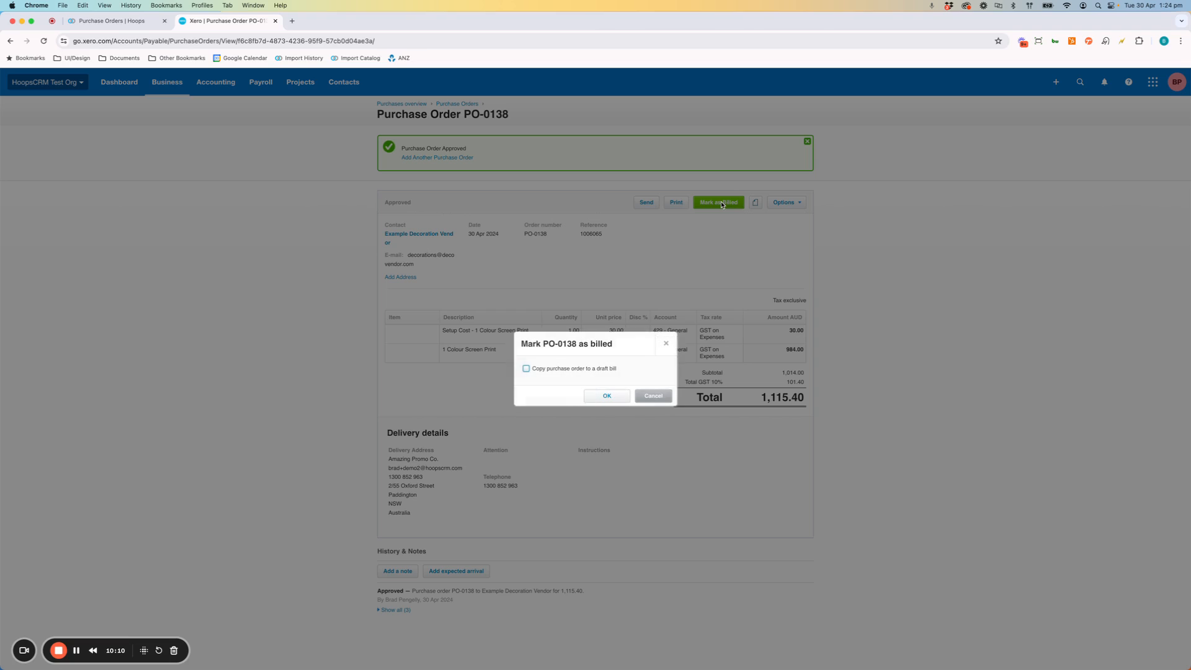
left_click(608, 396)
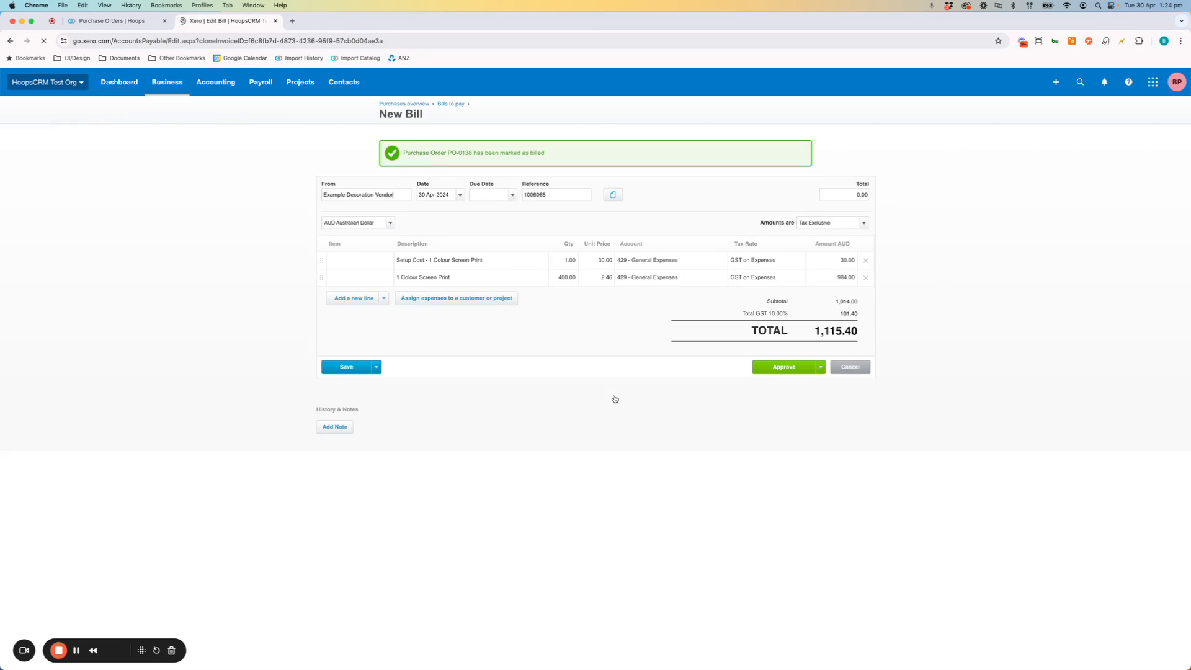
Step: Assign both Example Decoration Vendor bill lines to project 1006065 - Total Plumbing Options and save the bill as a draft
left_click(467, 298)
left_click(475, 331)
type("1006065")
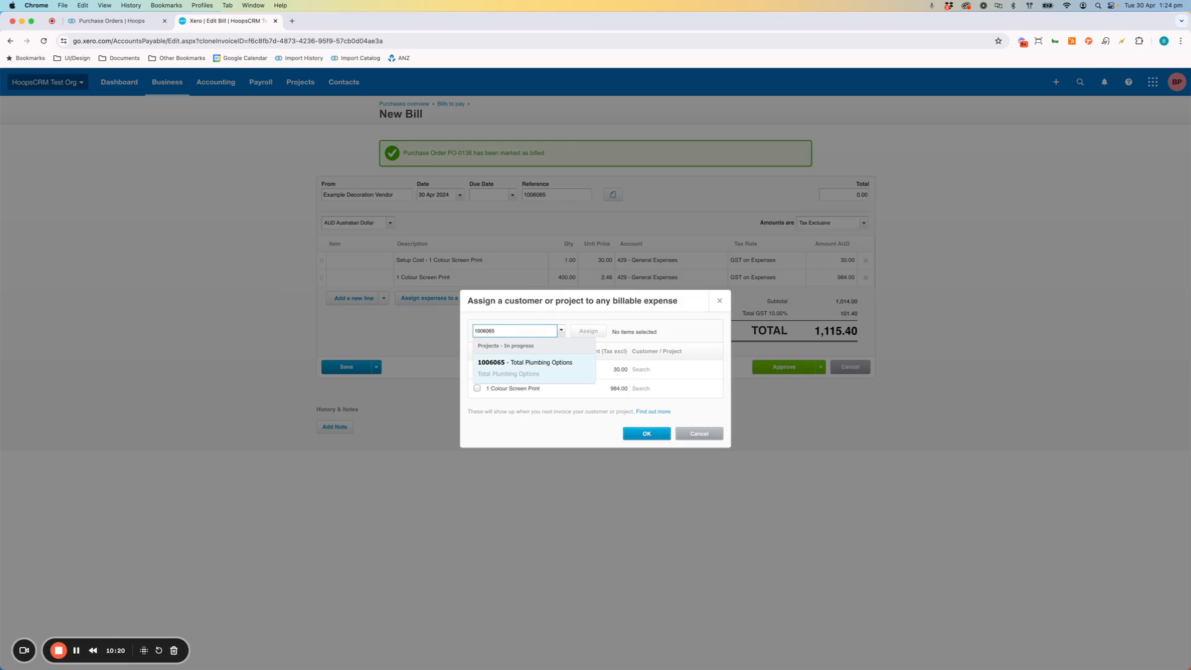
left_click(519, 372)
left_click(477, 351)
left_click(588, 330)
left_click(647, 433)
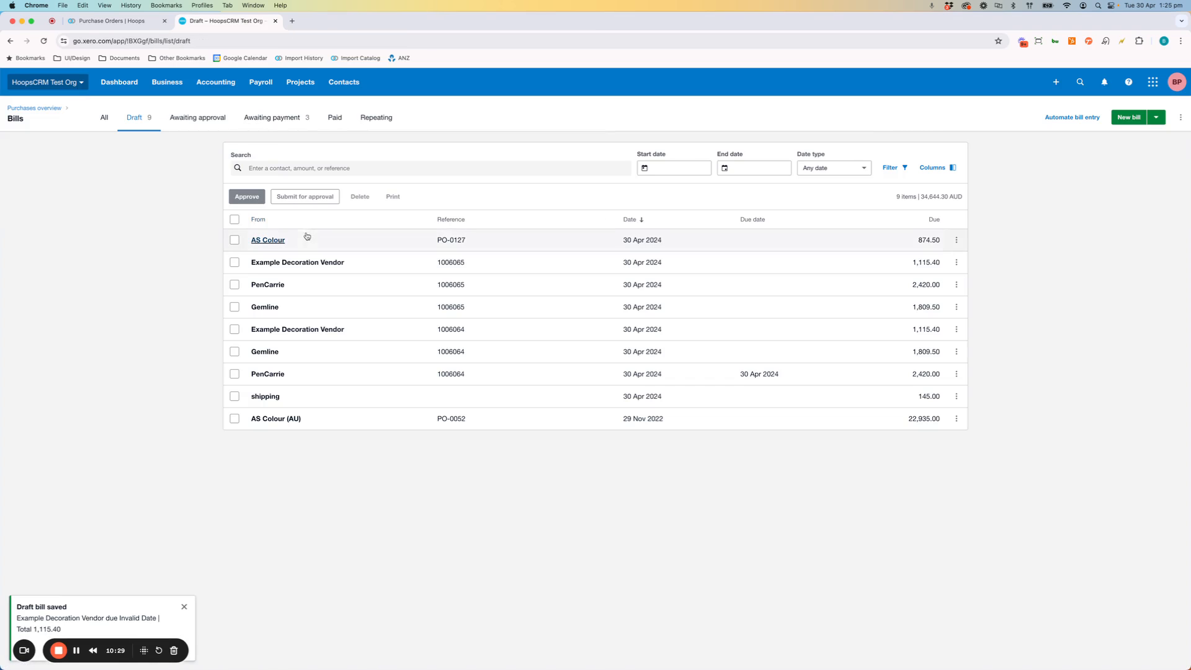
Step: Open project 1006065 - Total Plumbing Options and examine its profitability overview, including cost, profit and profit margin
left_click(304, 84)
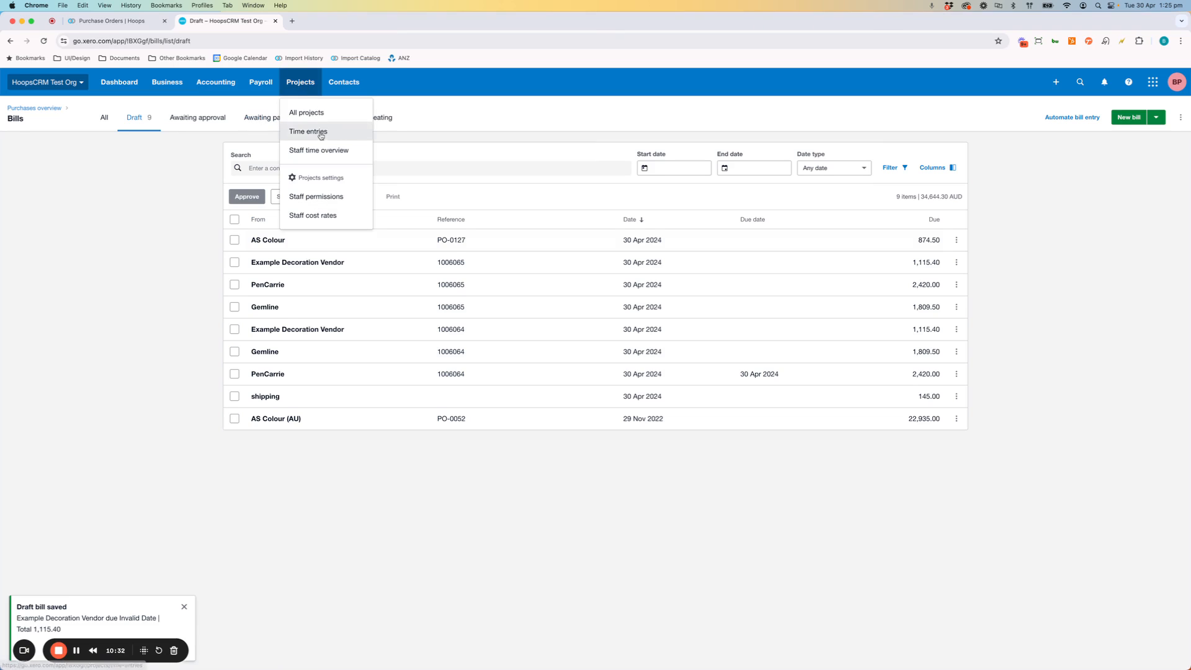
left_click(306, 113)
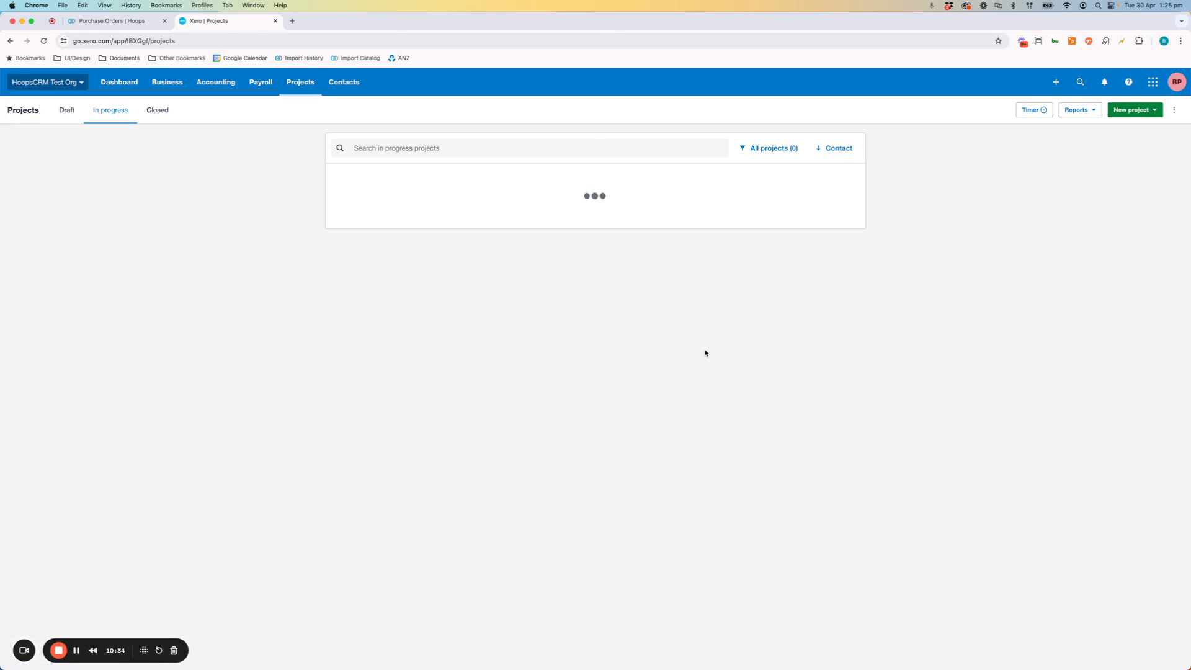
left_click(482, 559)
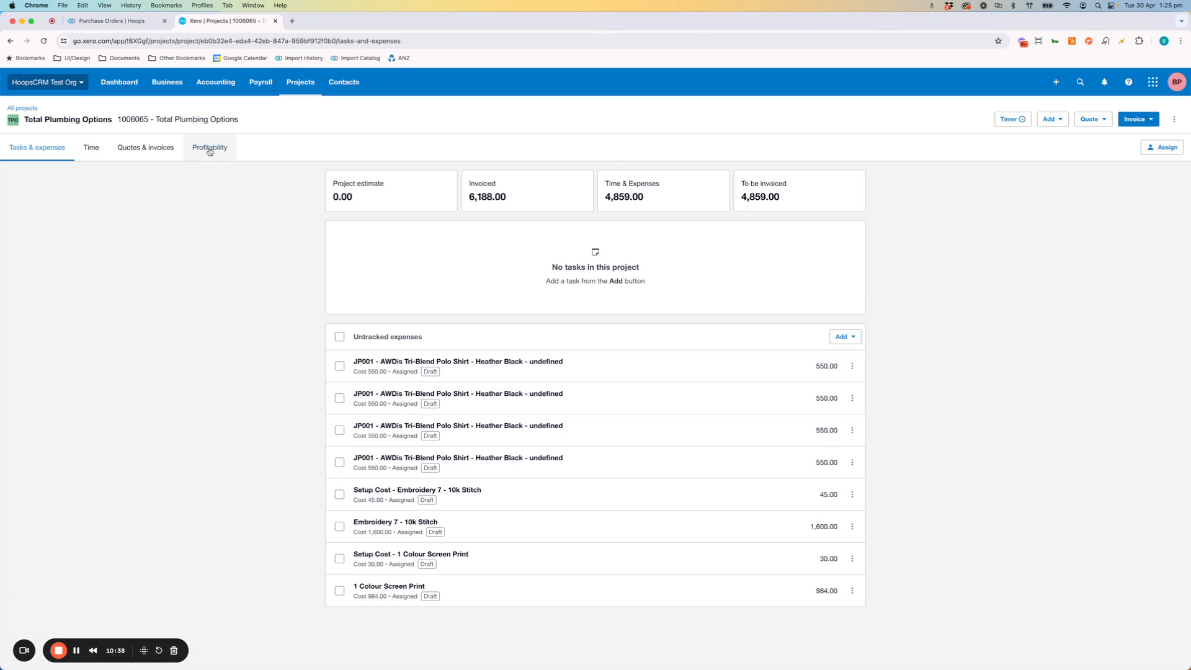
left_click(210, 148)
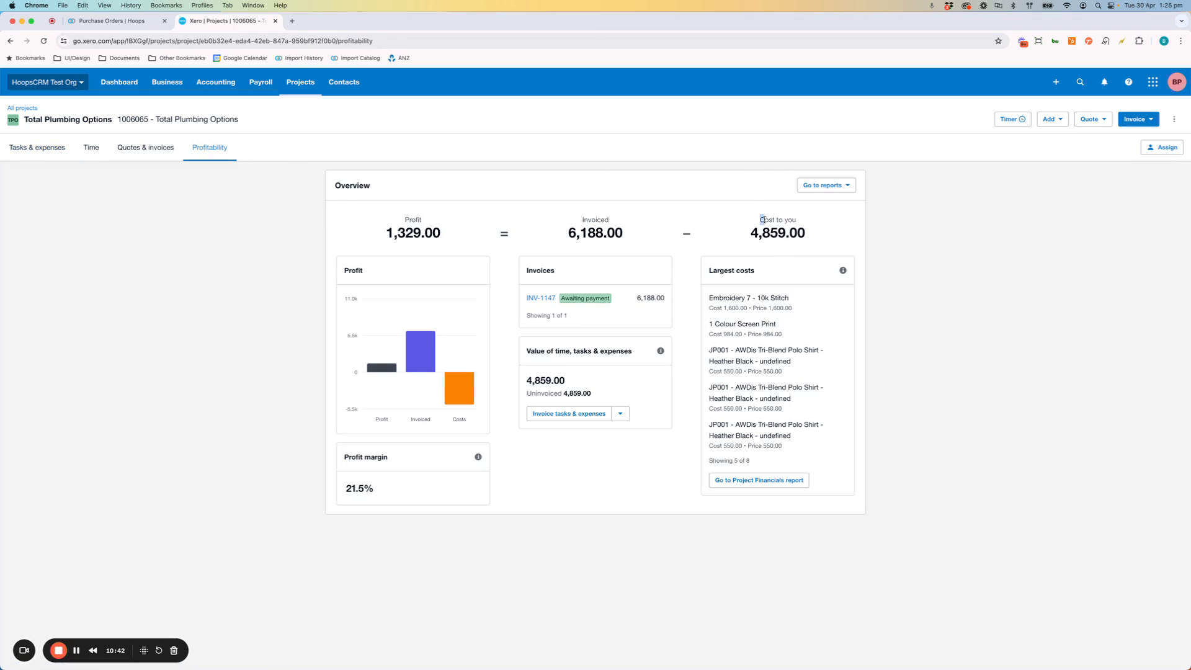
left_click_drag(761, 220, 806, 239)
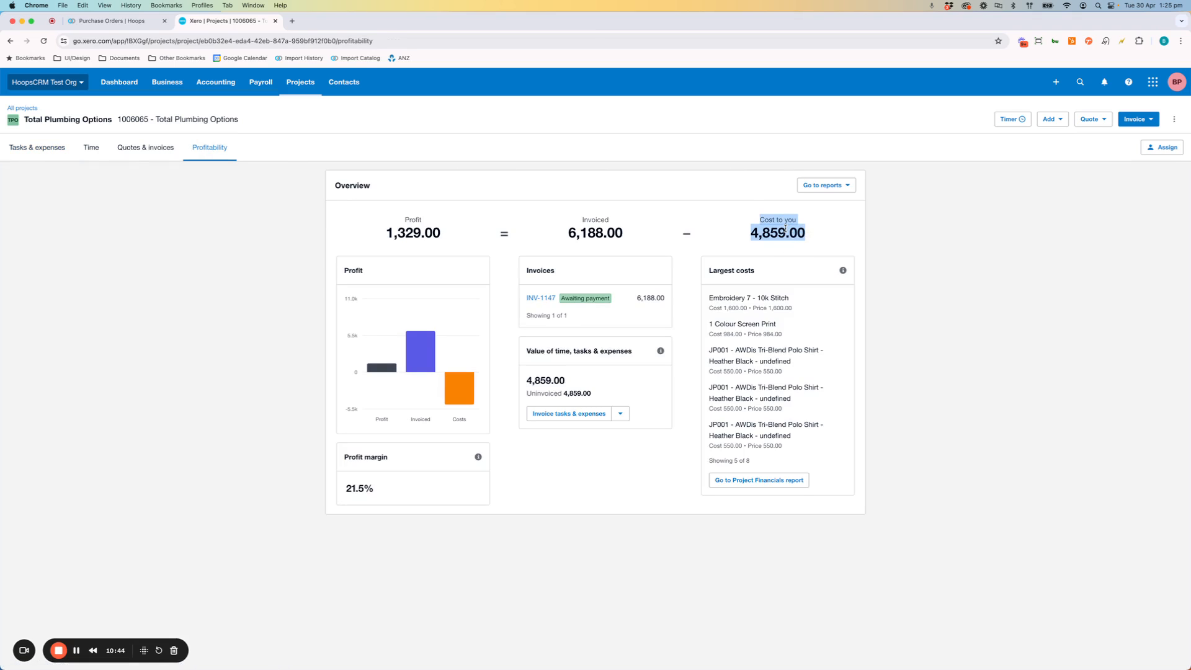
left_click_drag(380, 490, 344, 489)
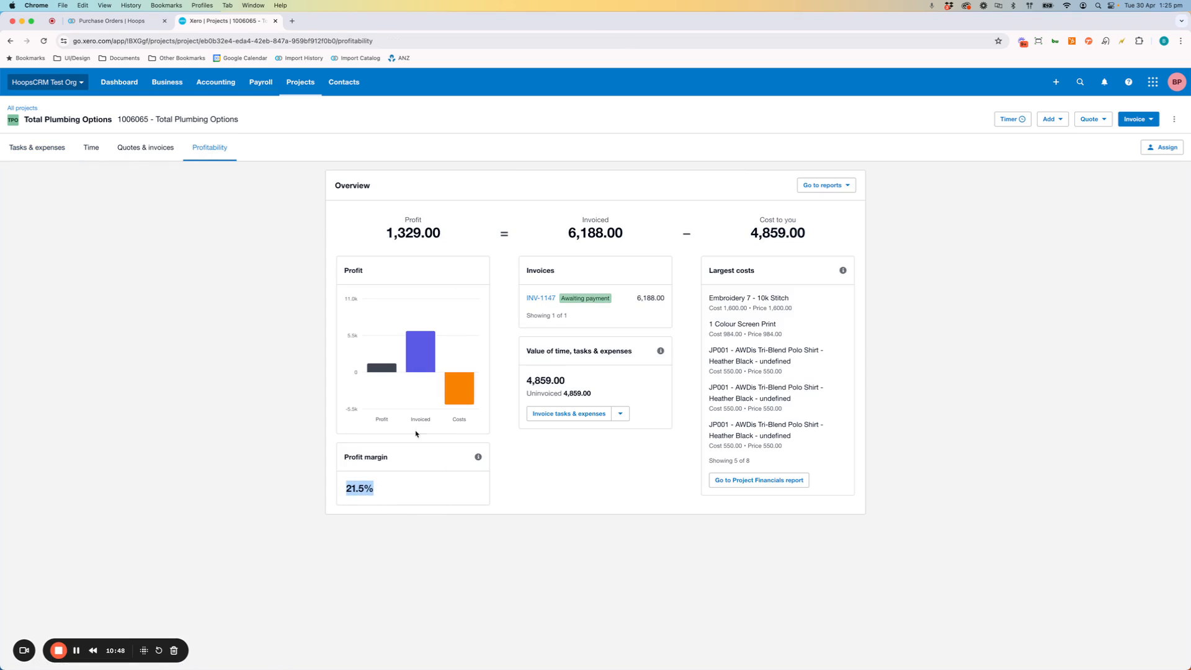
left_click_drag(445, 233, 385, 234)
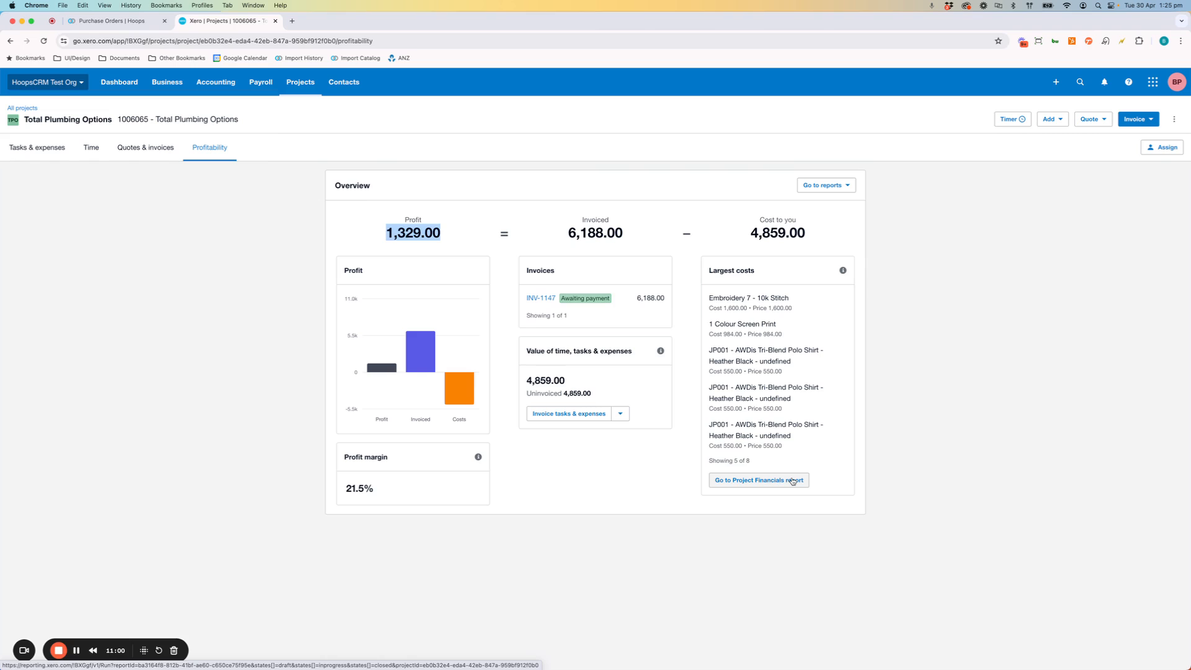
left_click(195, 293)
Step: Open the draft shipping bill from the list of bills to pay
left_click(169, 84)
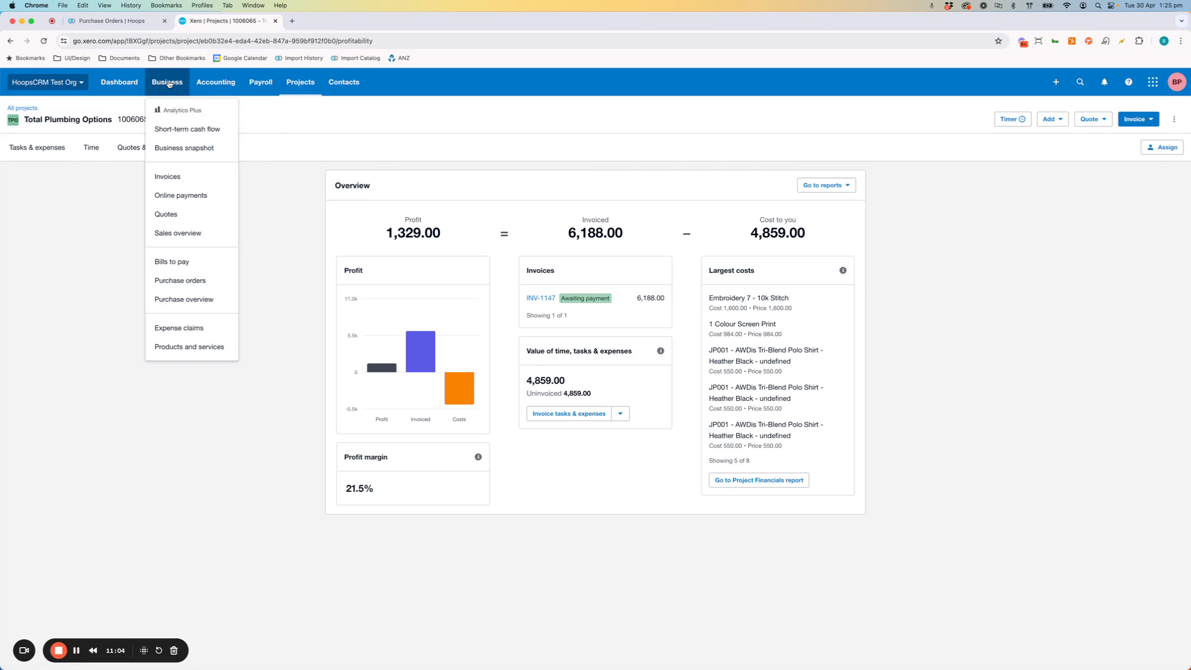
left_click(188, 263)
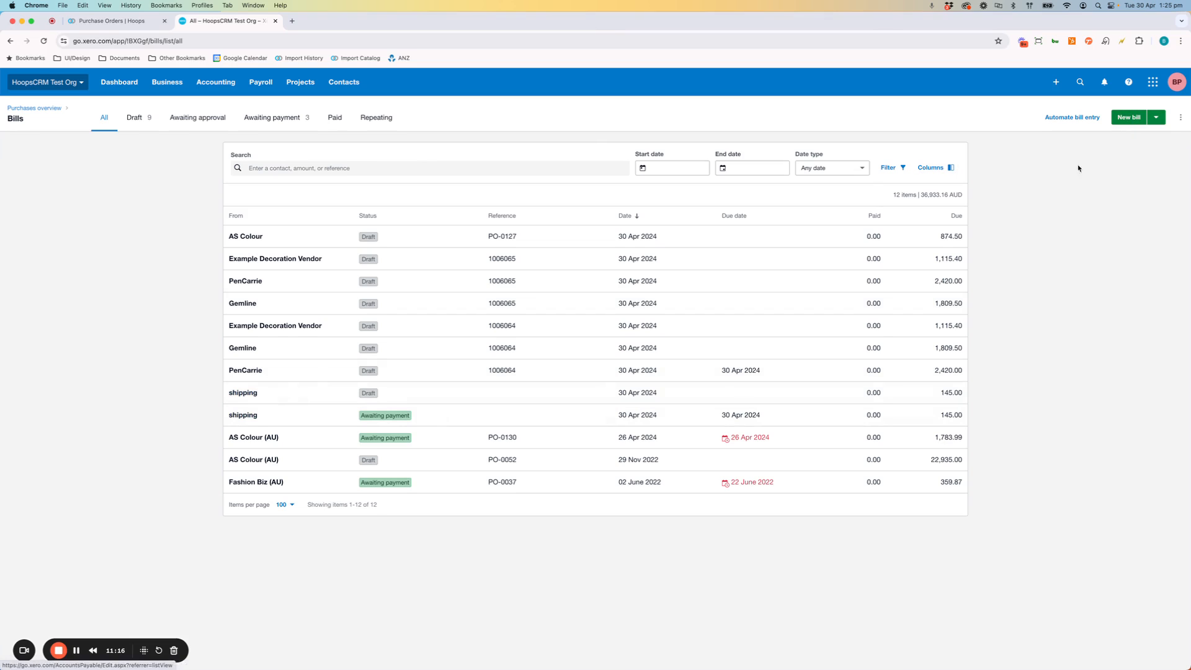
left_click(302, 399)
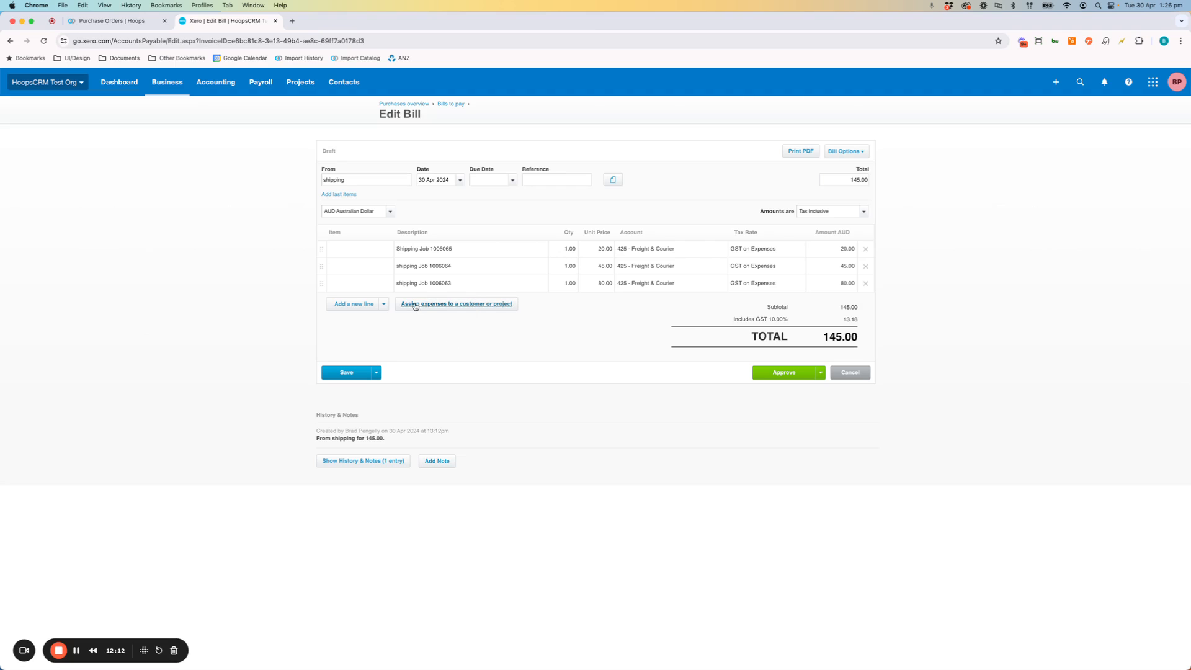
Step: Assign the shipping bill's Job 1006065 expense line to project 1006065 - Total Plumbing Options
left_click(476, 304)
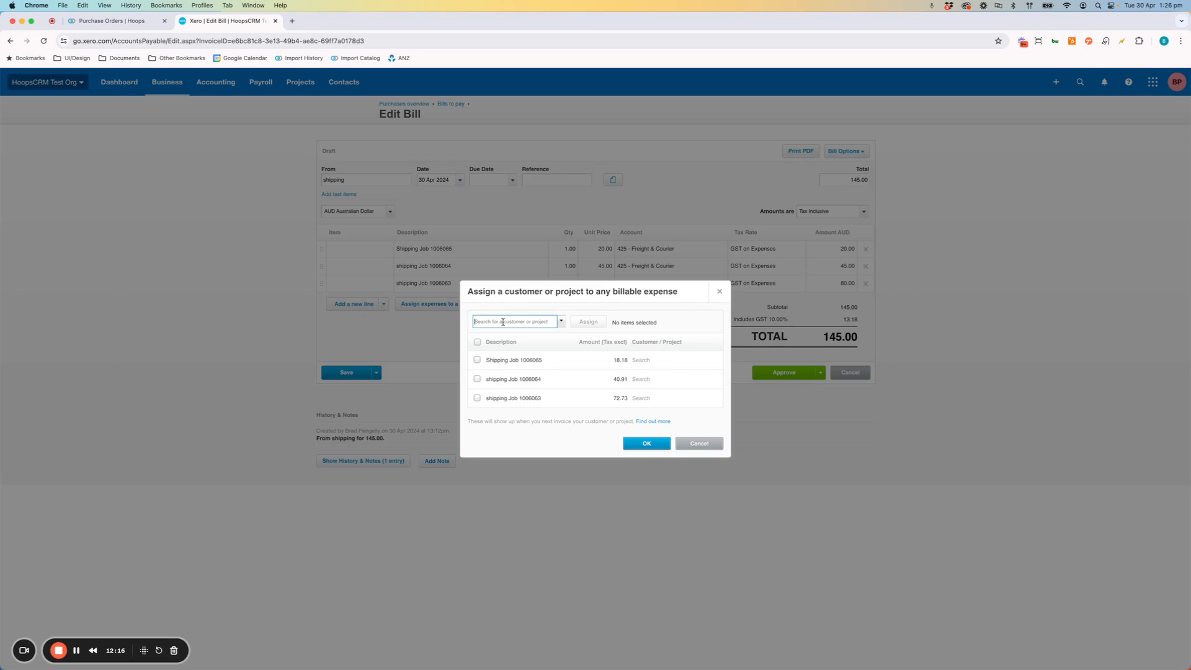
type("100")
key("BackSpace")
key("BackSpace")
type("1006065")
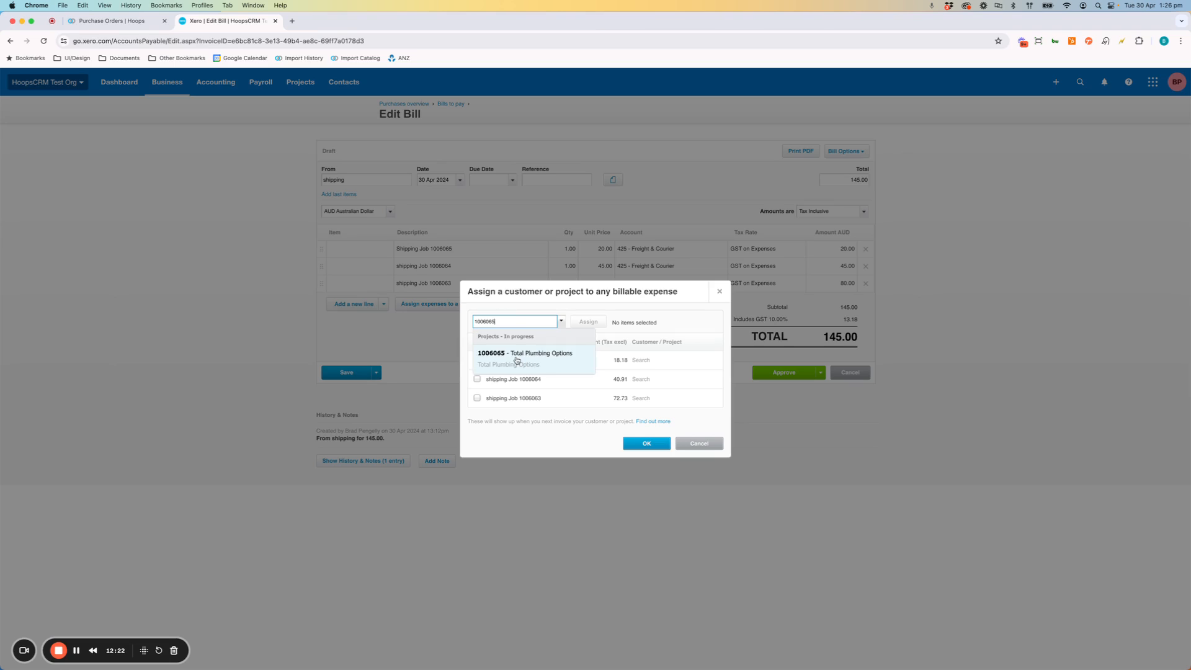
left_click(517, 360)
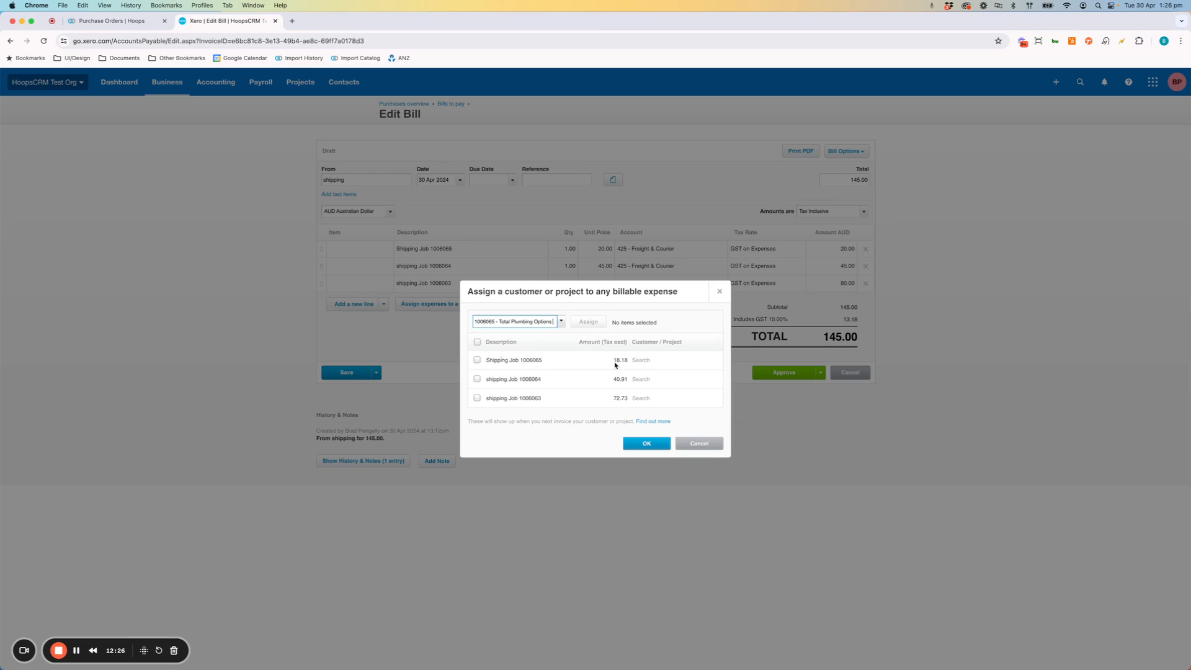
left_click(477, 361)
left_click(589, 322)
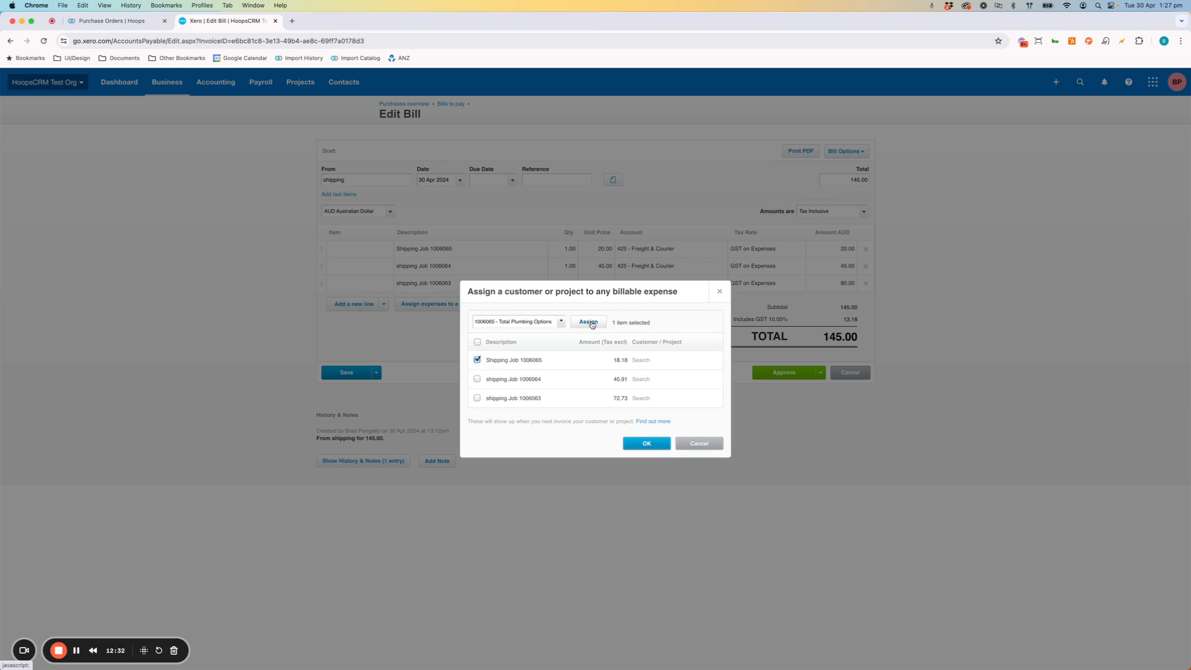
Step: Assign only the shipping Job 1006064 expense line to project 1006064 - Reece
left_click(512, 323)
type("1006064")
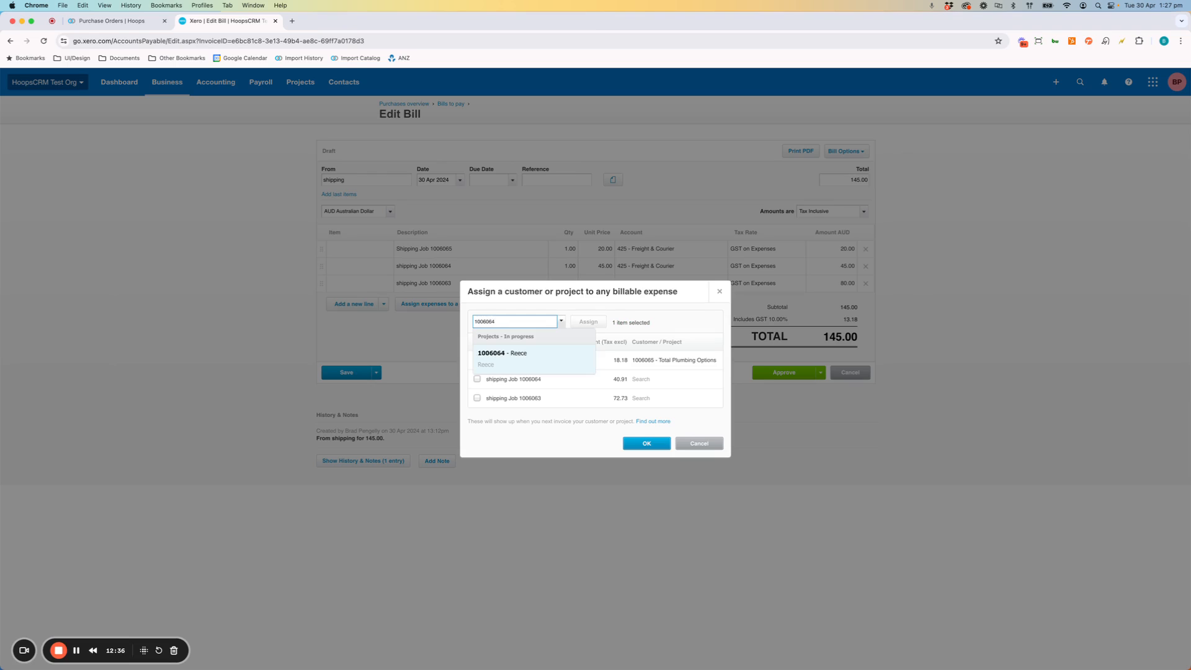
left_click(498, 354)
left_click(477, 379)
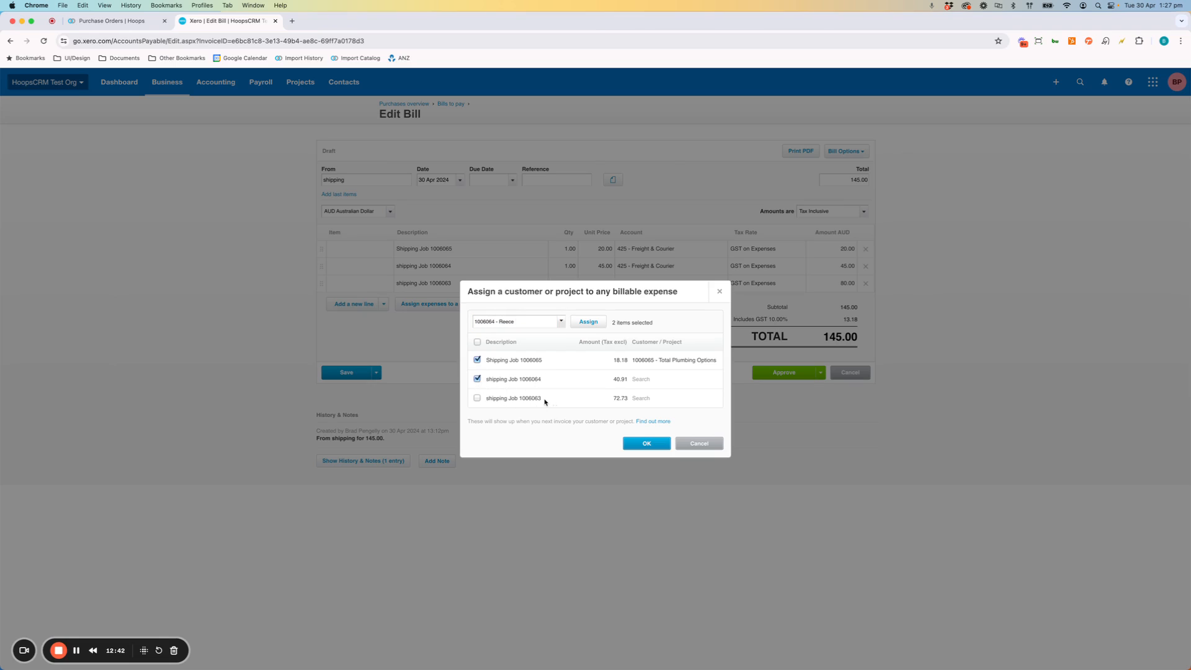
left_click(522, 321)
left_click(476, 360)
left_click(589, 321)
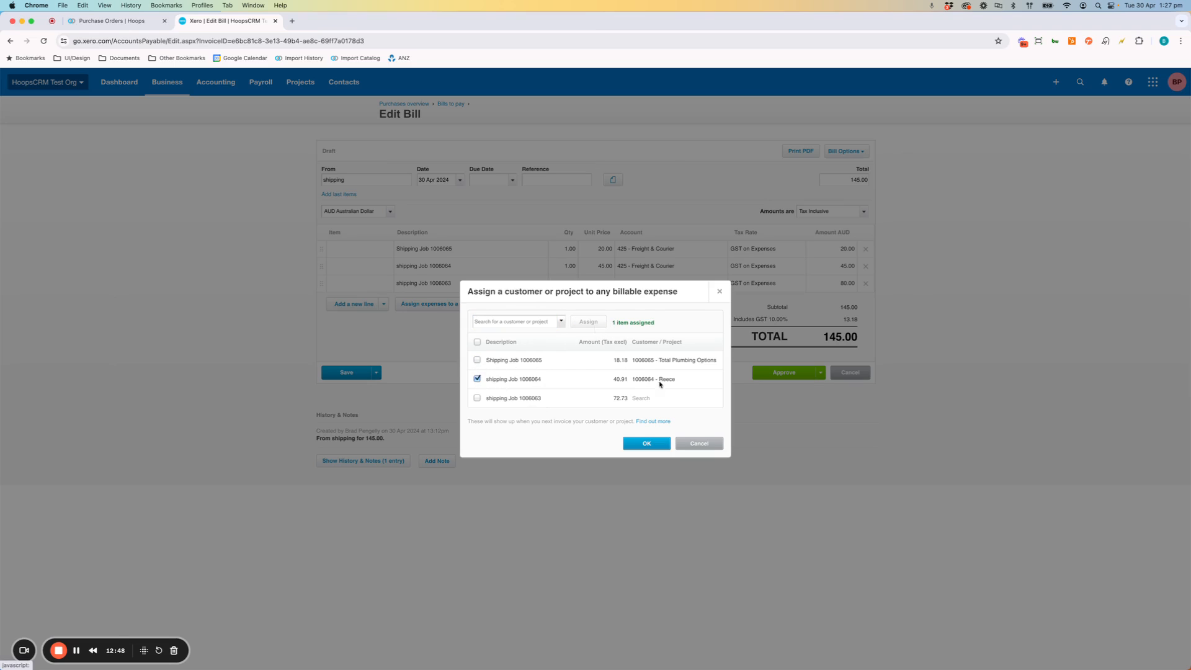
Step: Assign only the shipping Job 1006063 expense line to project 1006063 - Centr Fitness and confirm the project assignments
left_click(507, 322)
type("1006063")
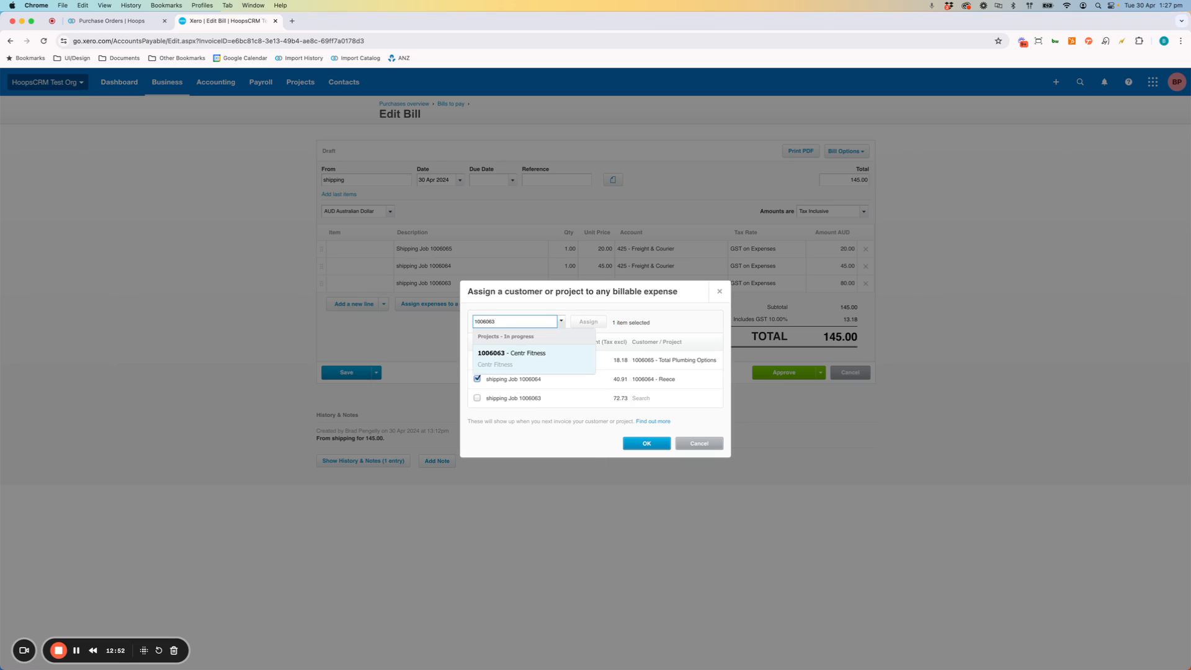
left_click(493, 376)
left_click(477, 379)
left_click(477, 398)
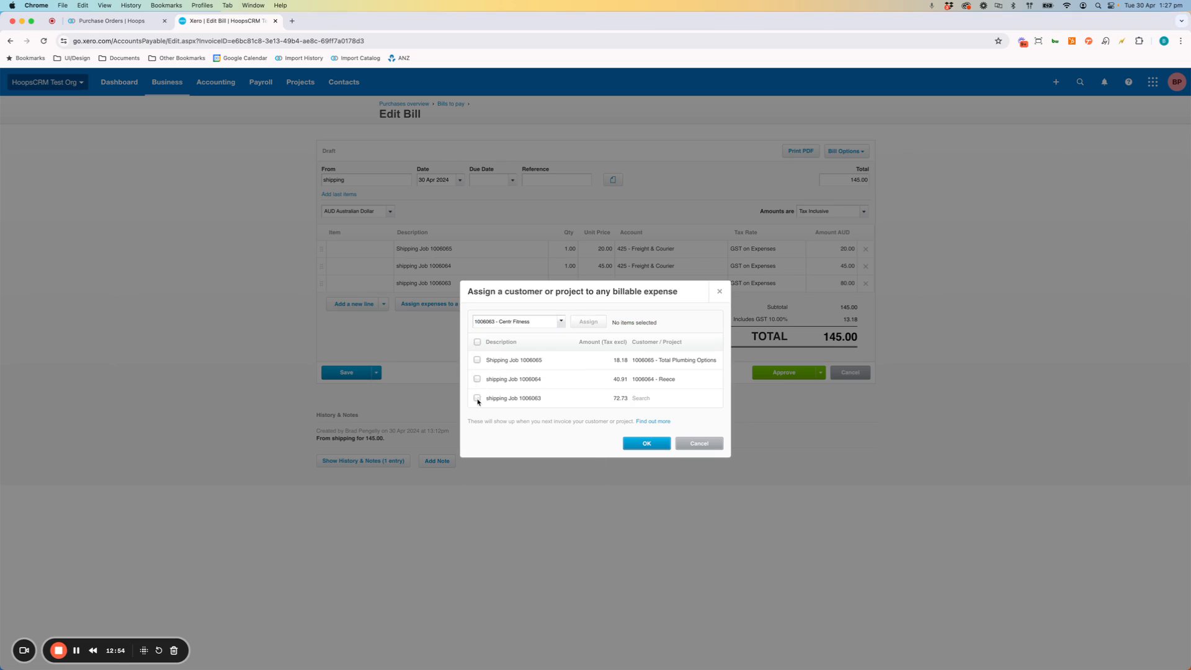
left_click(587, 322)
left_click(646, 442)
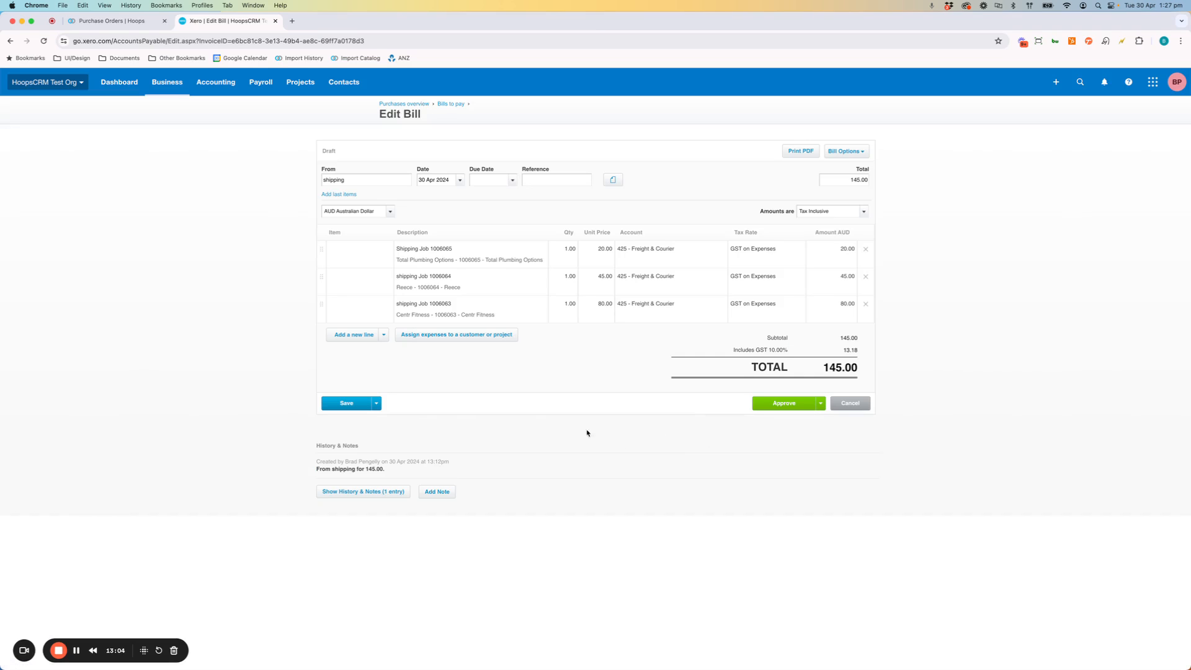
Step: Save the draft shipping bill and open the profitability overview of project 1006065 - Total Plumbing Options
left_click(346, 403)
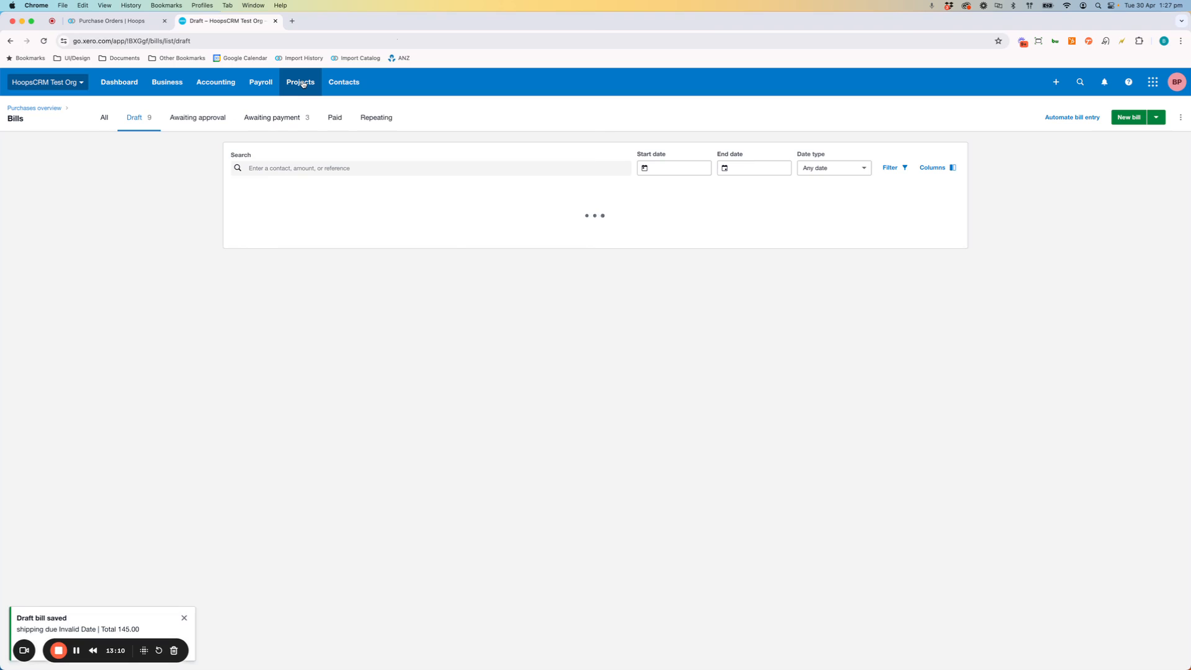
left_click(301, 83)
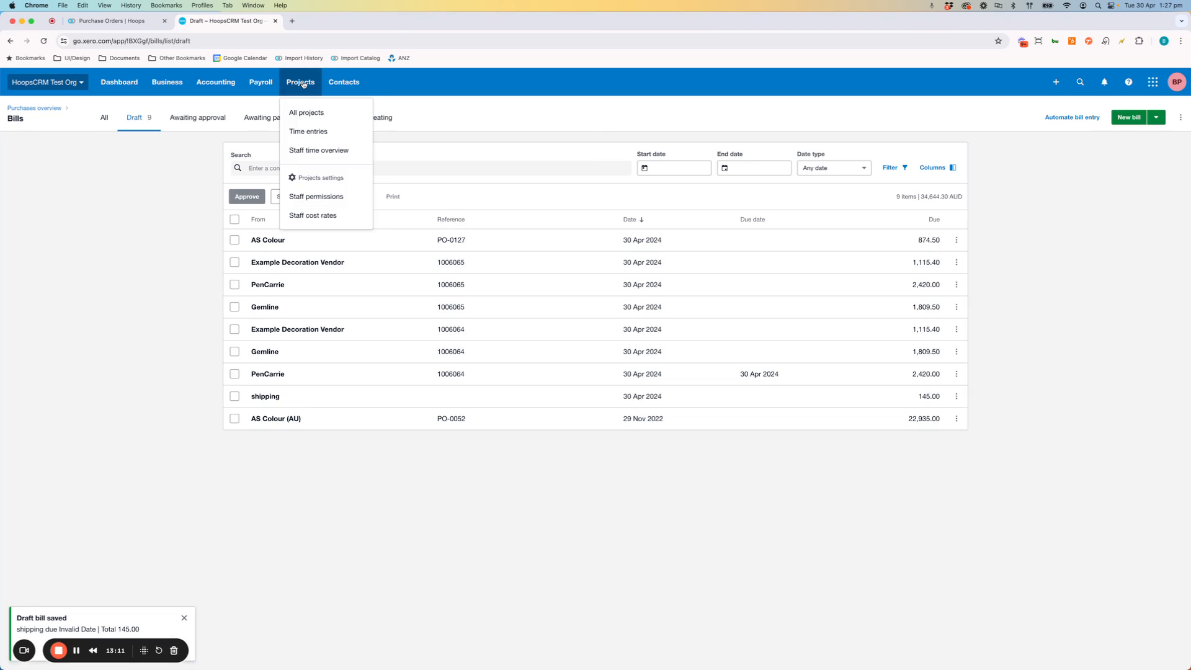
left_click(317, 114)
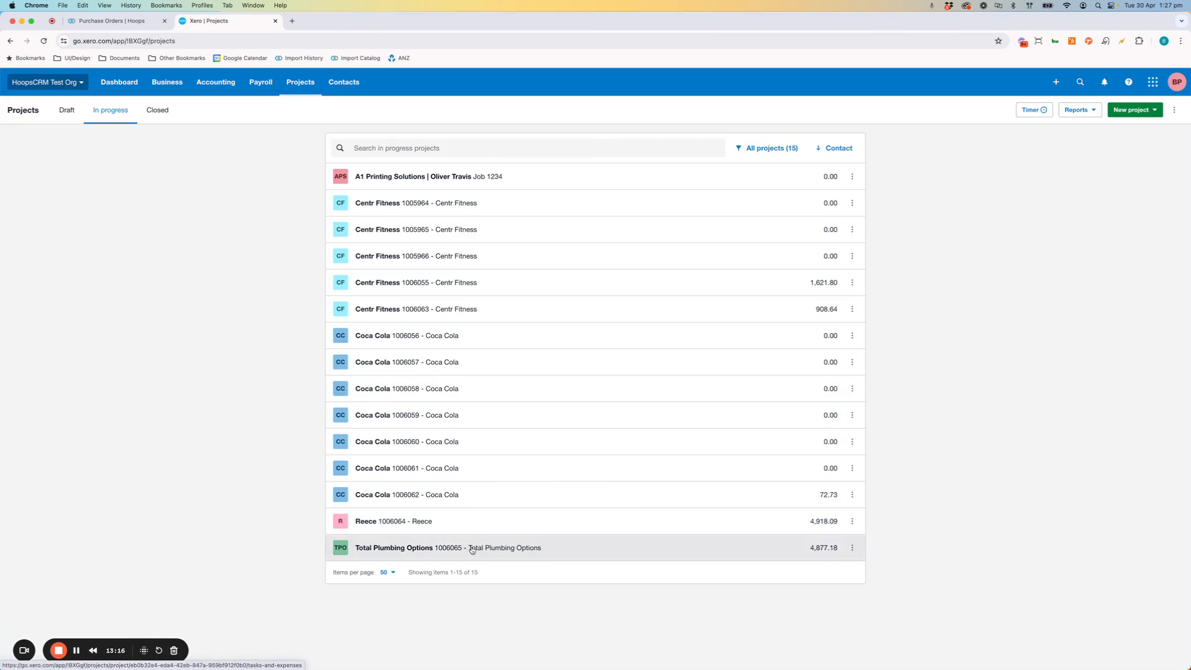
left_click(472, 549)
left_click(210, 147)
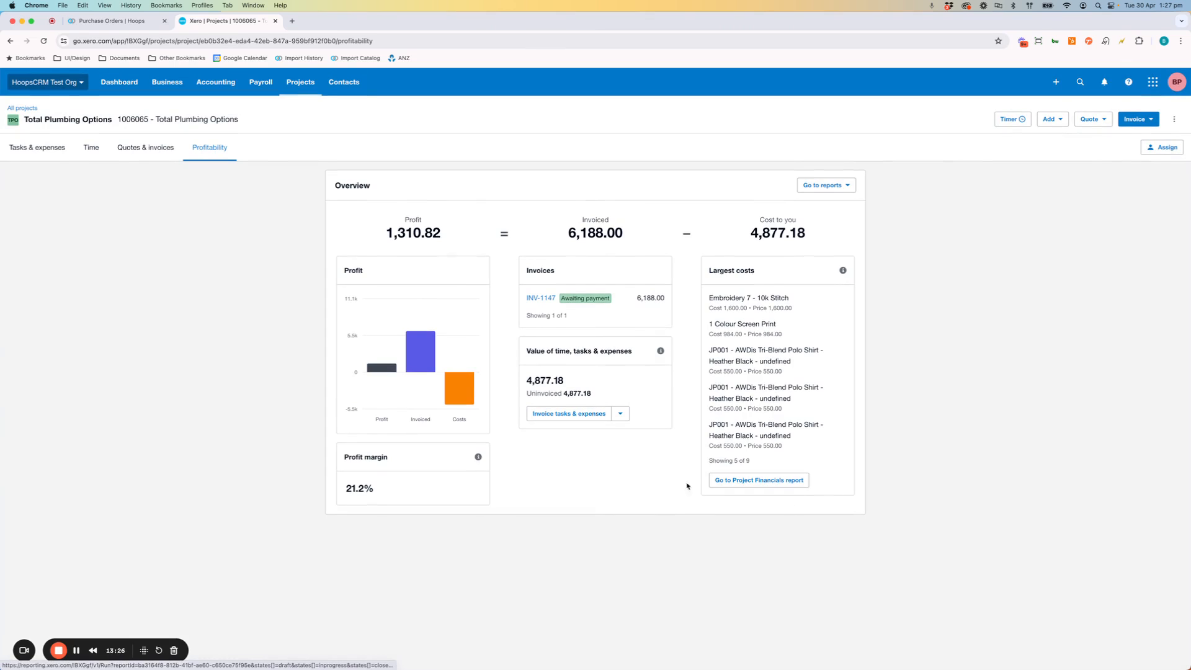
Step: Open the project's Project Financials report and highlight the Shipping Job 1006065 expense row
left_click(767, 483)
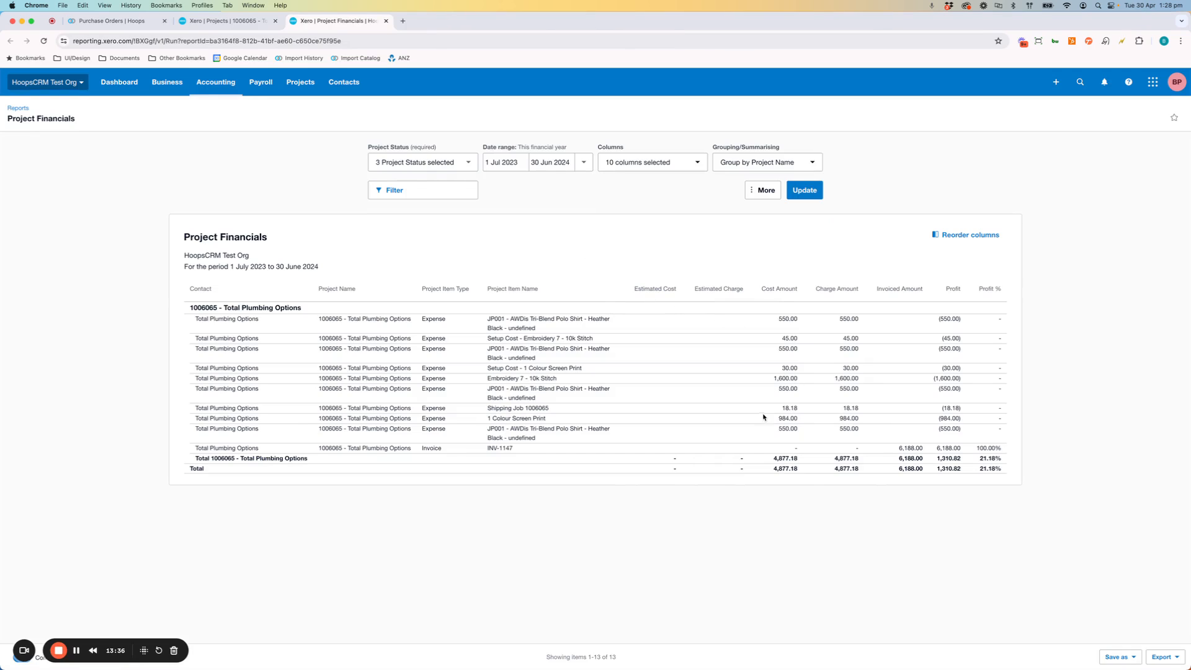
left_click_drag(781, 408, 805, 411)
left_click_drag(195, 408, 971, 412)
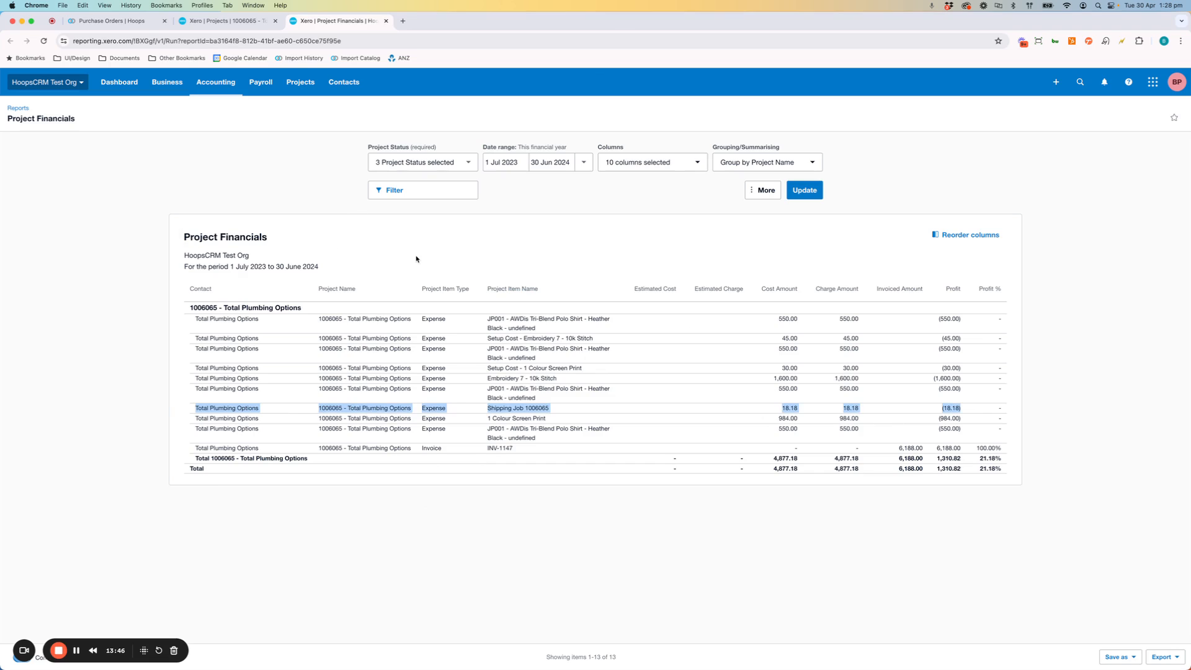
left_click(245, 149)
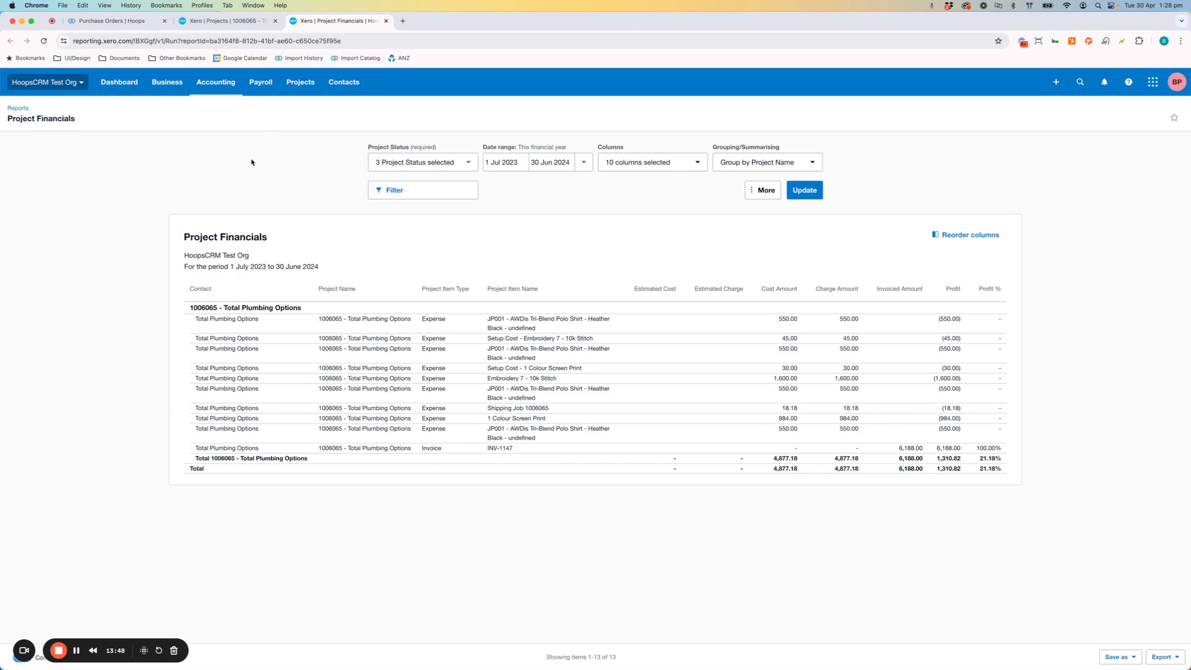
Step: Search the accounting reports for "project" and open the Project Summary report
left_click(216, 87)
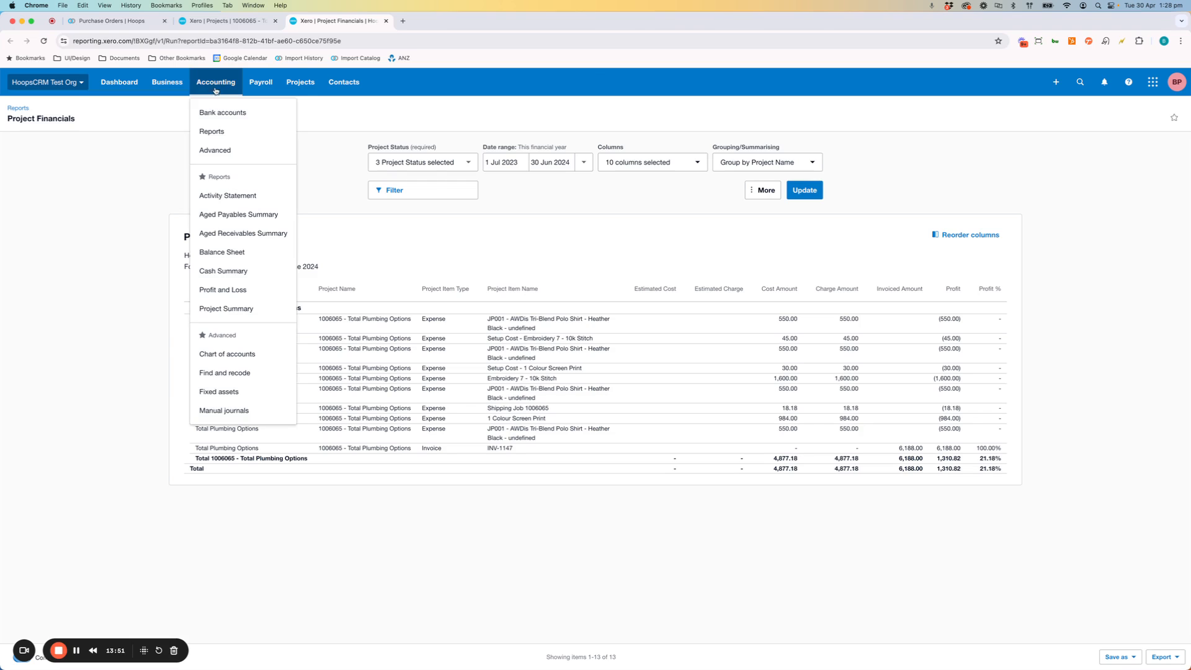
left_click(223, 133)
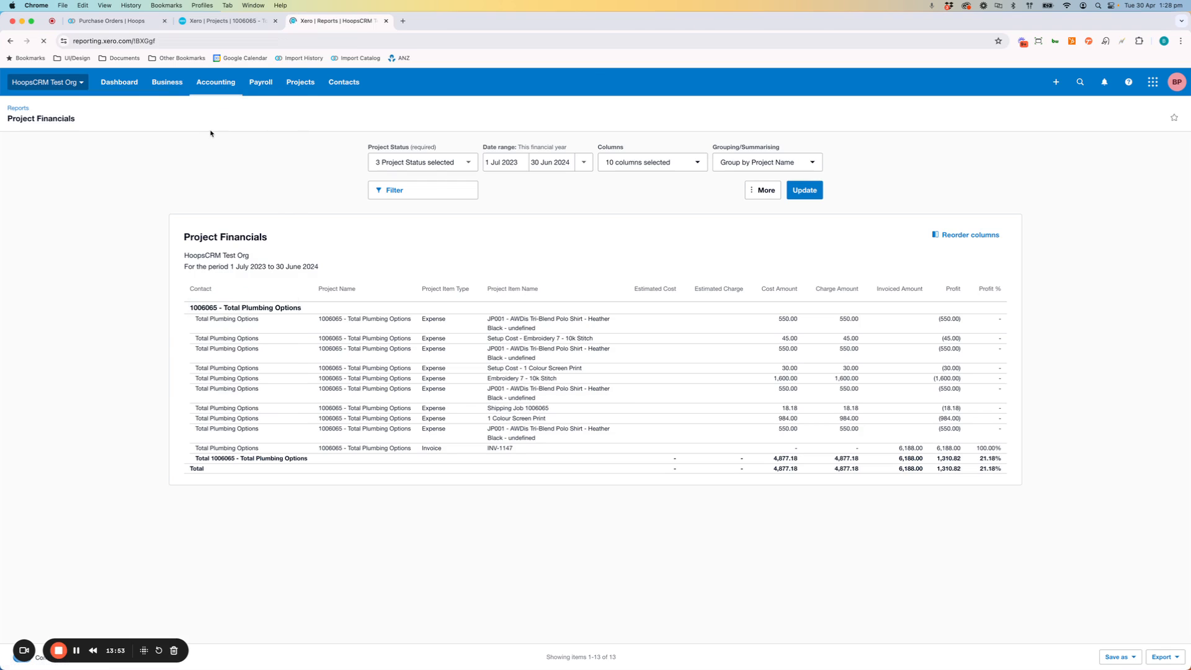
type("project")
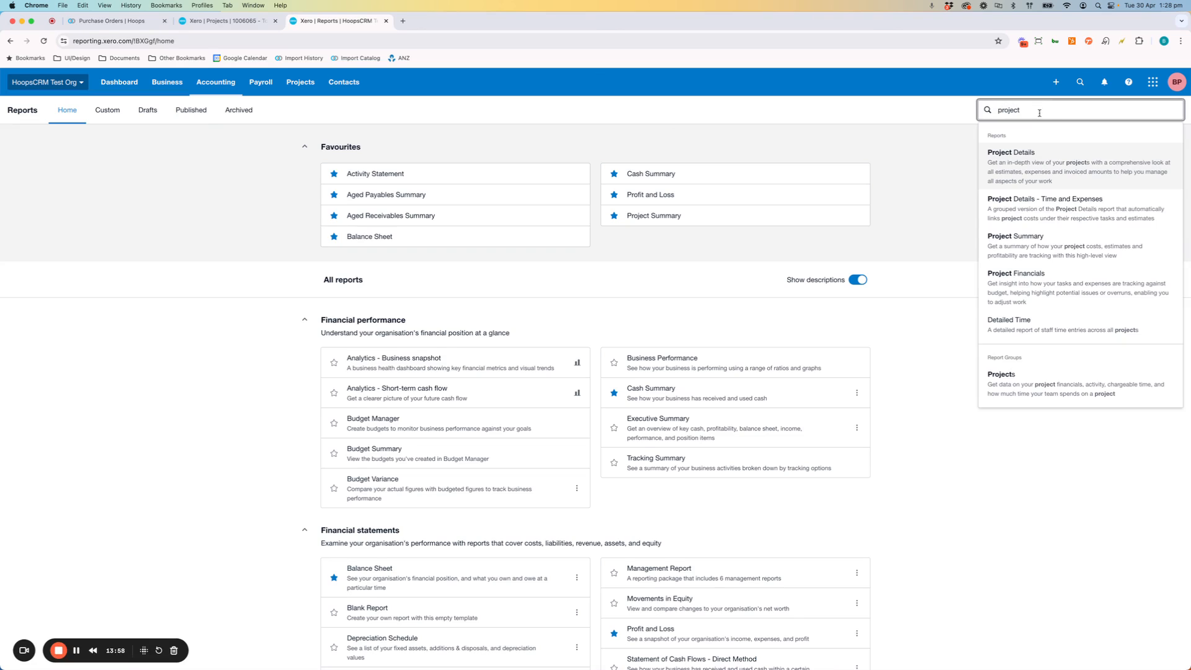
left_click(1026, 244)
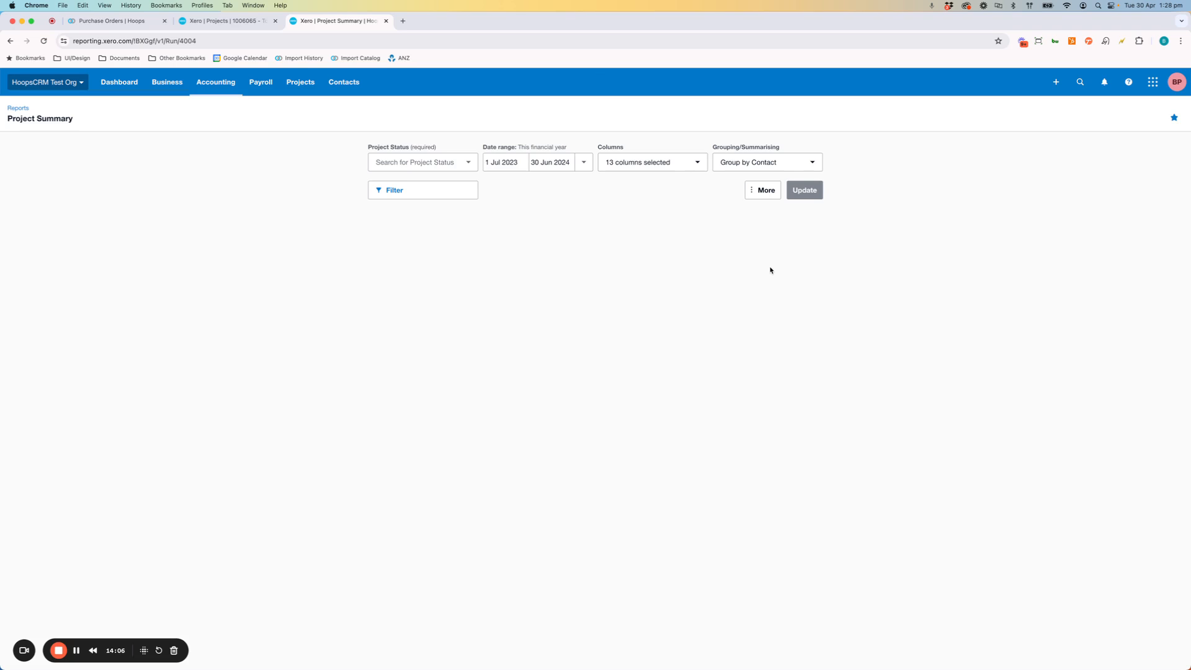
Step: Run the Project Summary report with all project statuses selected, keeping it grouped by contact
left_click(446, 163)
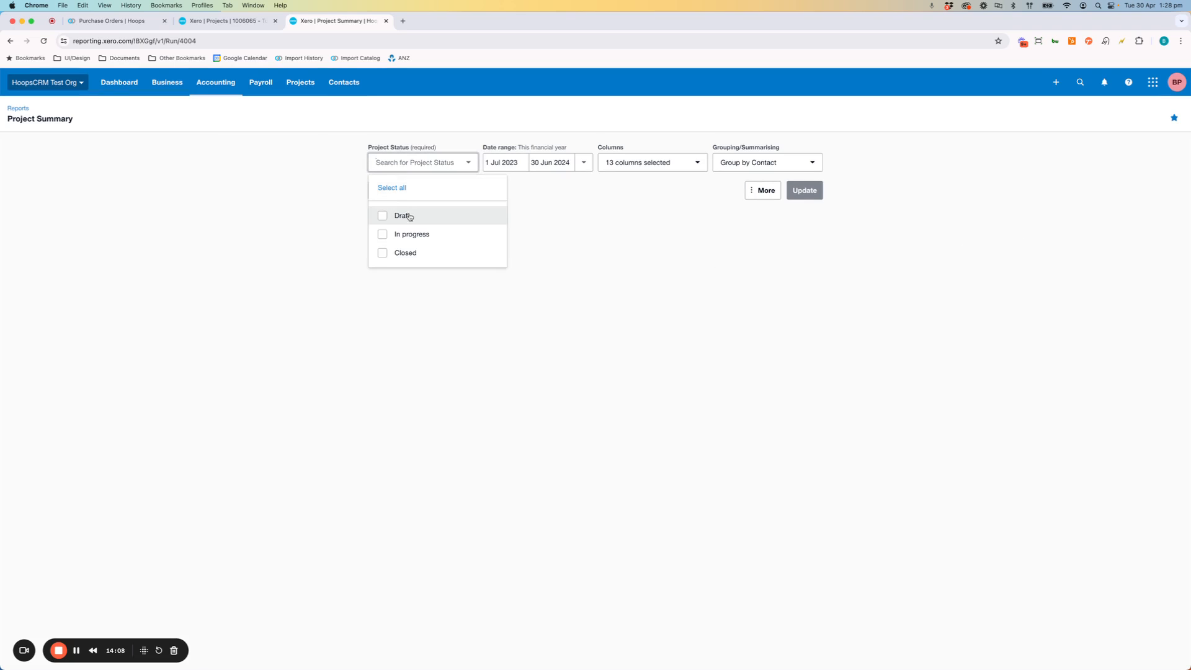
scroll(382, 239, "down", 1)
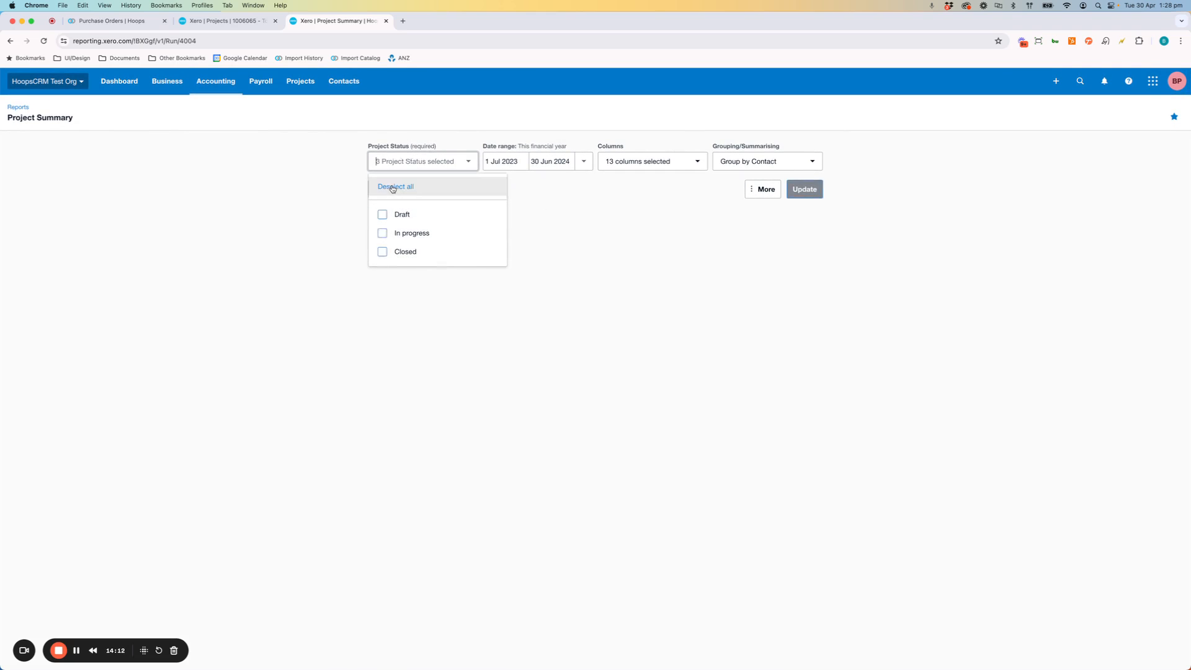
left_click(388, 185)
left_click(292, 215)
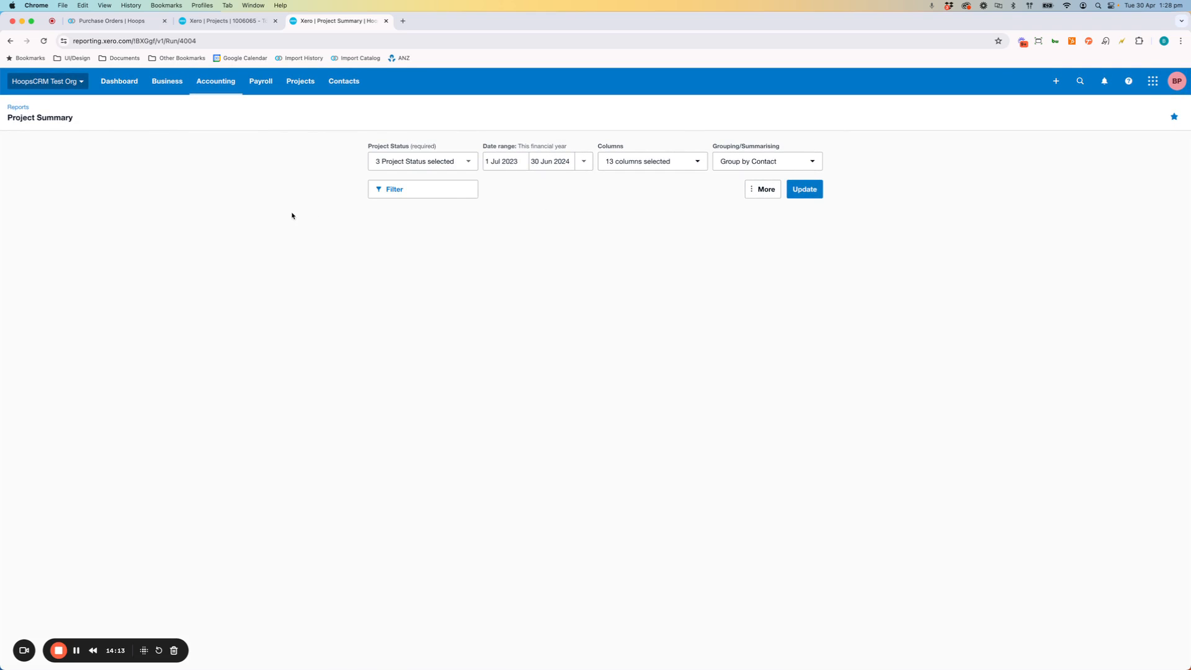
left_click(788, 162)
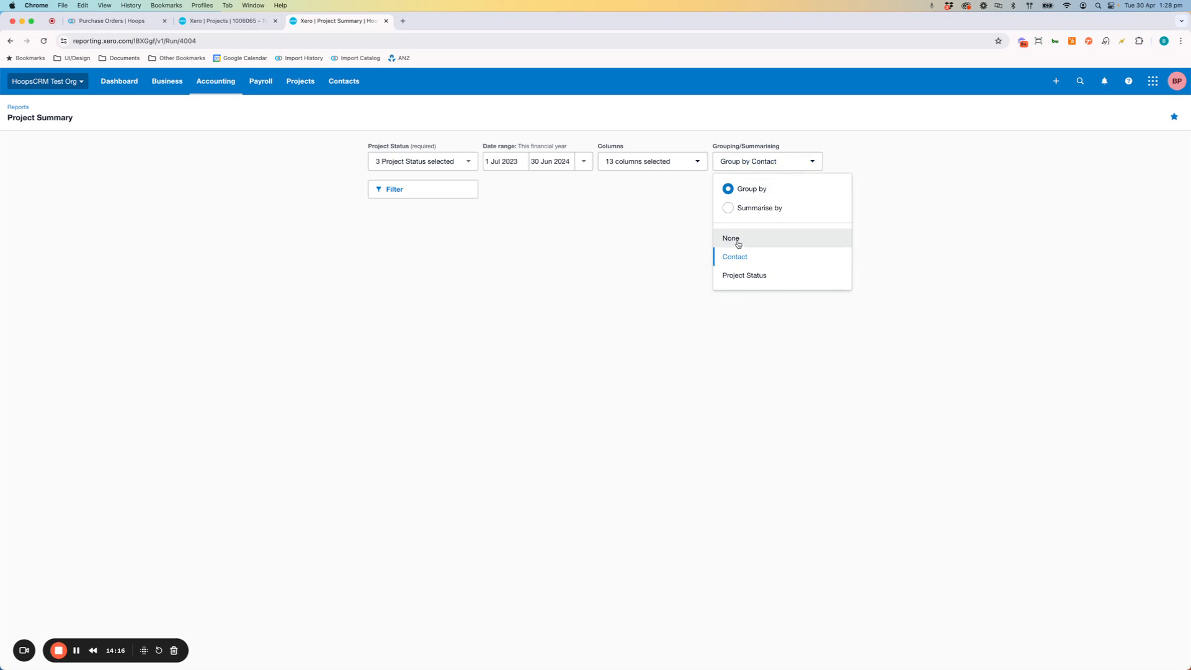
left_click(605, 258)
left_click(804, 189)
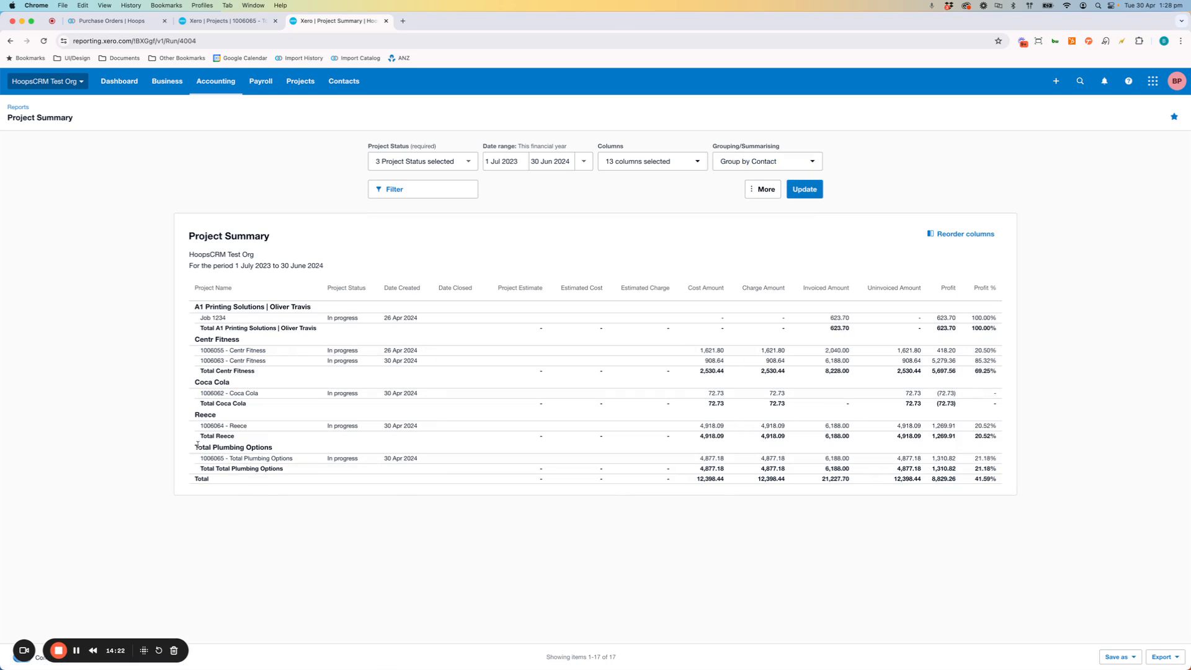
Step: Highlight the Total Plumbing Options heading in the Project Summary and view the list of favourite accounting reports
left_click_drag(196, 447, 272, 447)
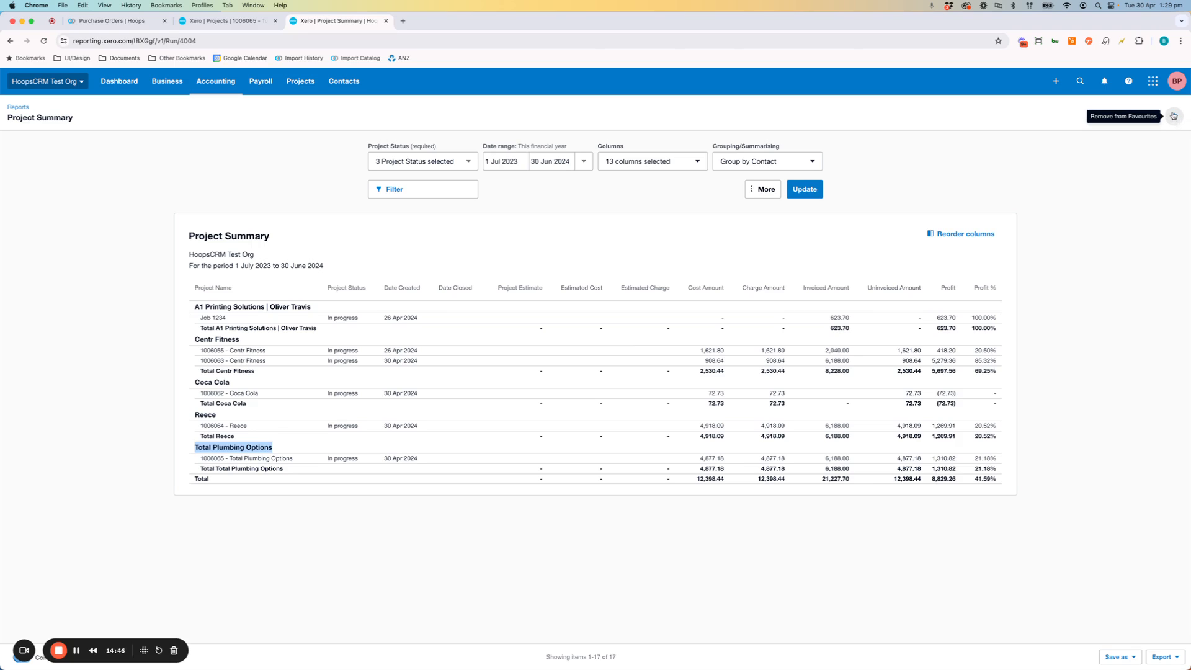
left_click(193, 167)
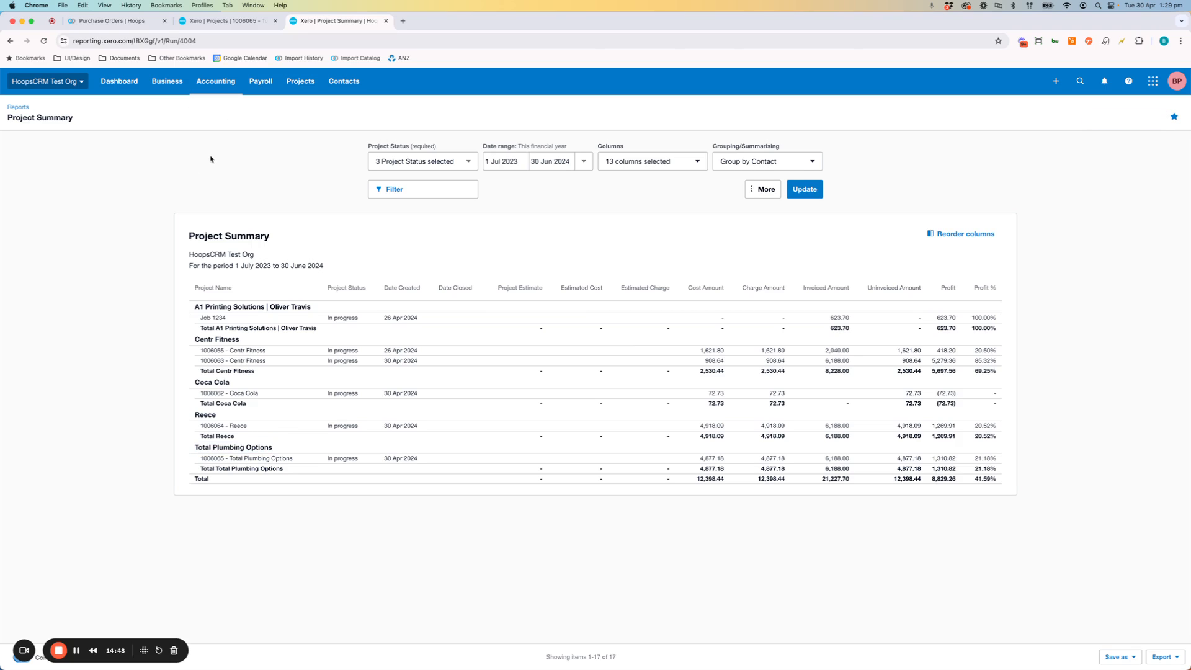
left_click(212, 82)
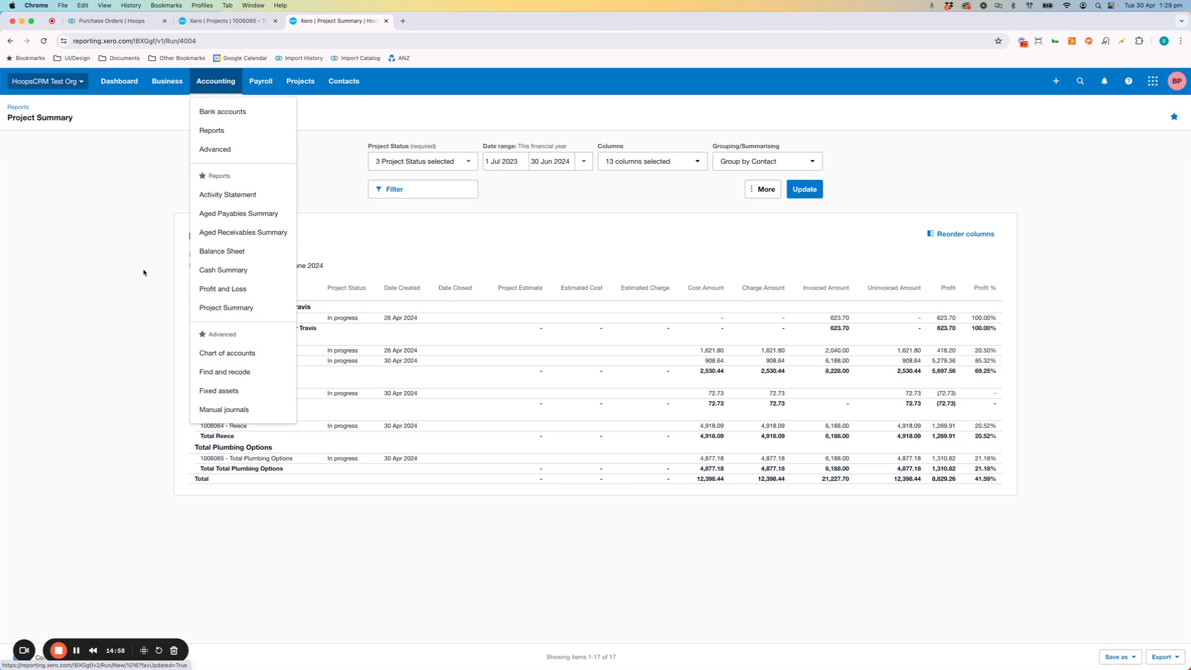
left_click(121, 256)
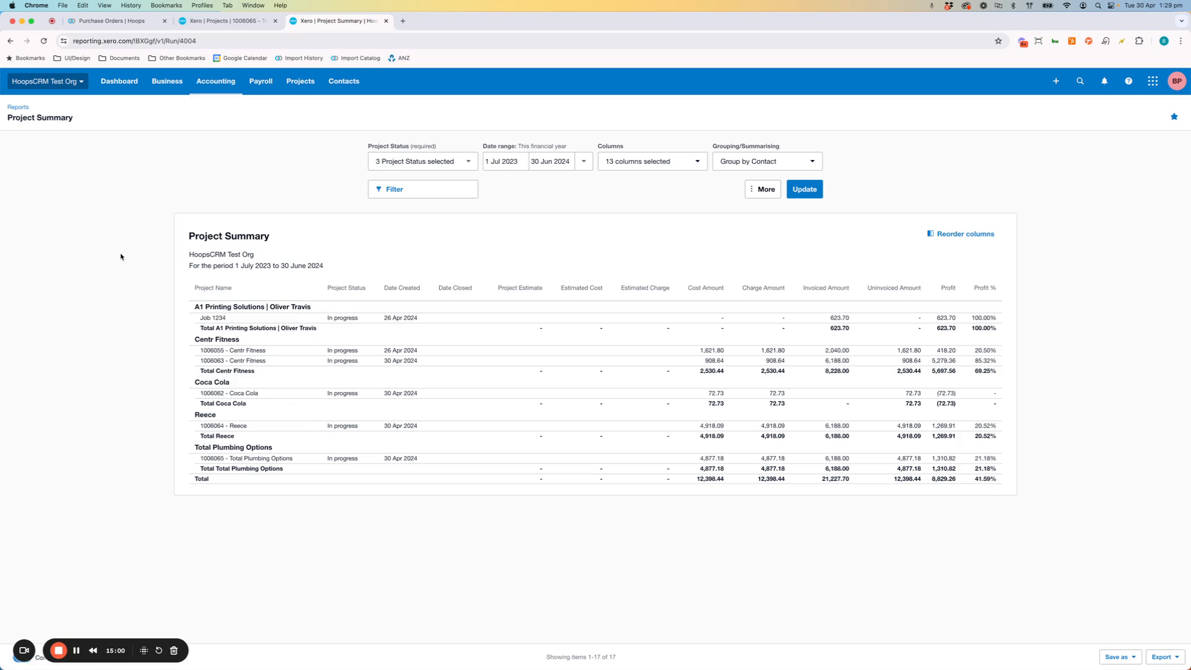